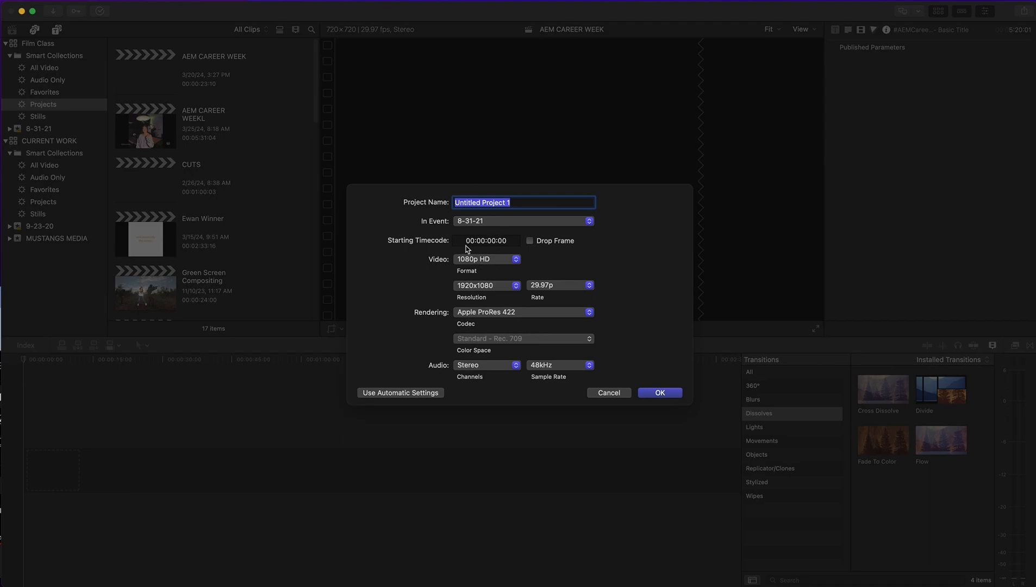
Create a project named "Cuts and Tranistions Part 1" in the 8-31-21 event with the 1080p HD video format.
{"action": "left_click", "coordinate": [505, 257]}
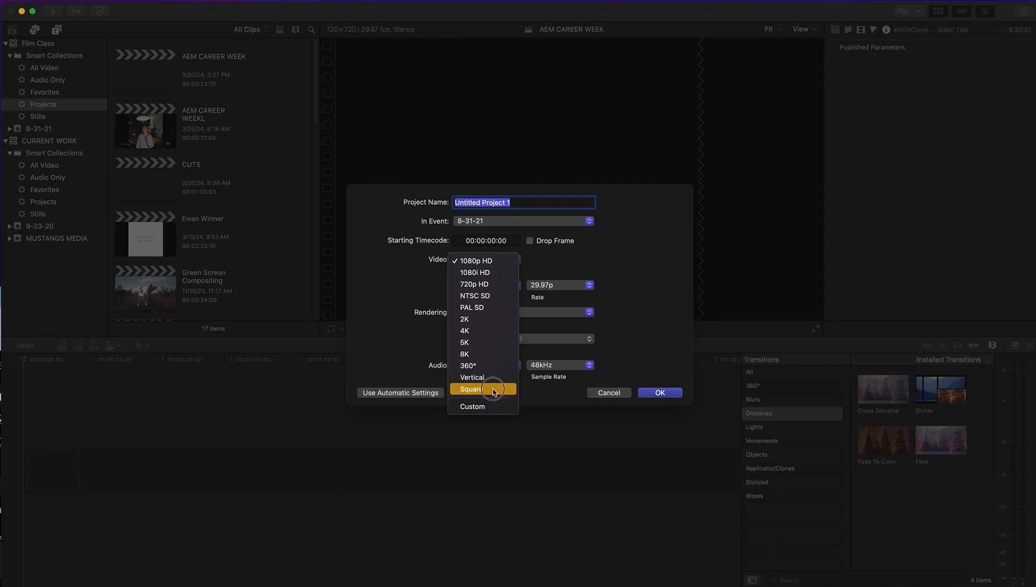
{"action": "left_click", "coordinate": [485, 261]}
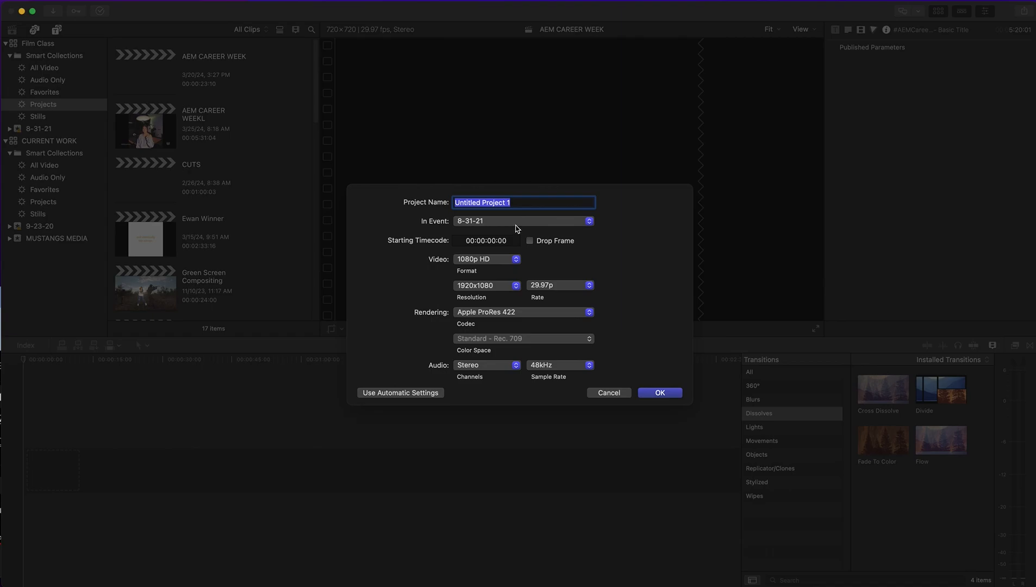
{"action": "left_click", "coordinate": [511, 257]}
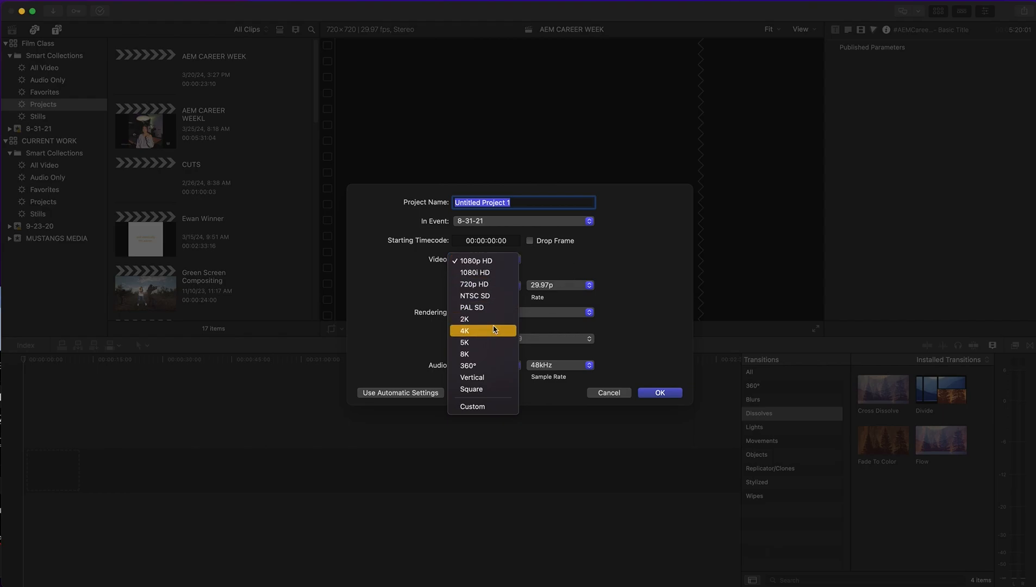
{"action": "left_click", "coordinate": [586, 250]}
{"action": "left_click_drag", "start_coordinate": [515, 203], "coordinate": [410, 205]}
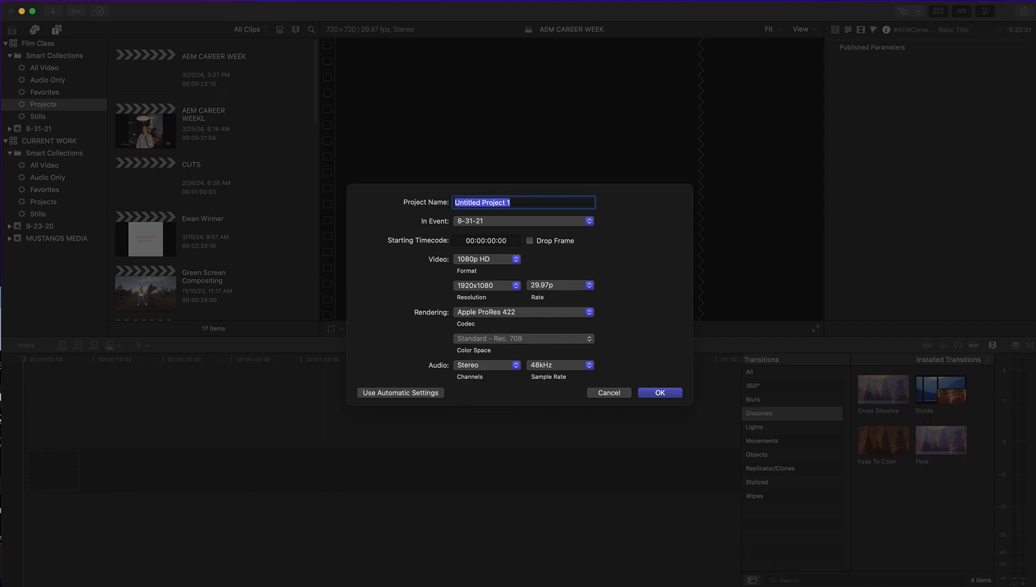
{"action": "type", "text": "Cuts and Transitions"}
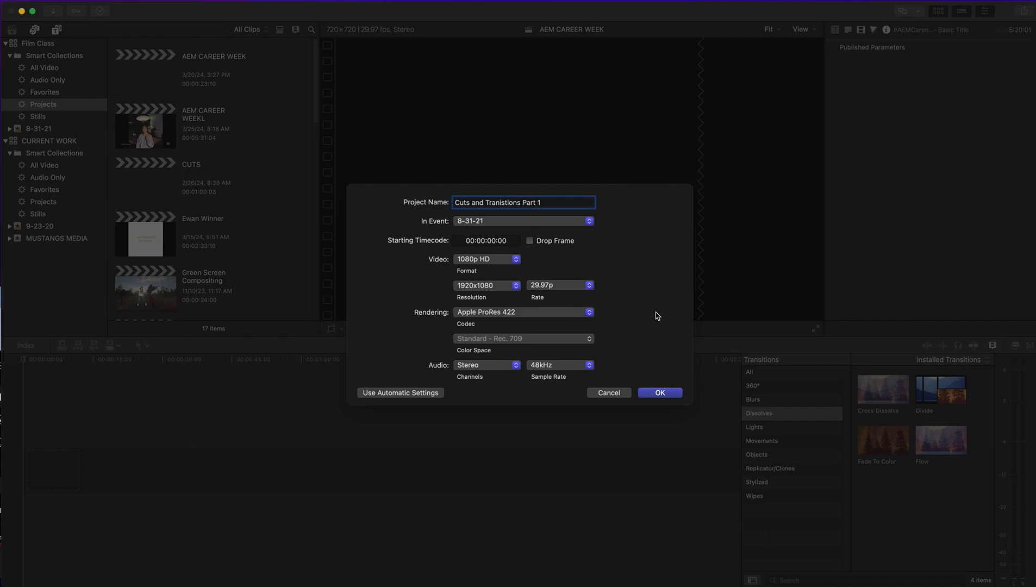
{"action": "left_click", "coordinate": [657, 393]}
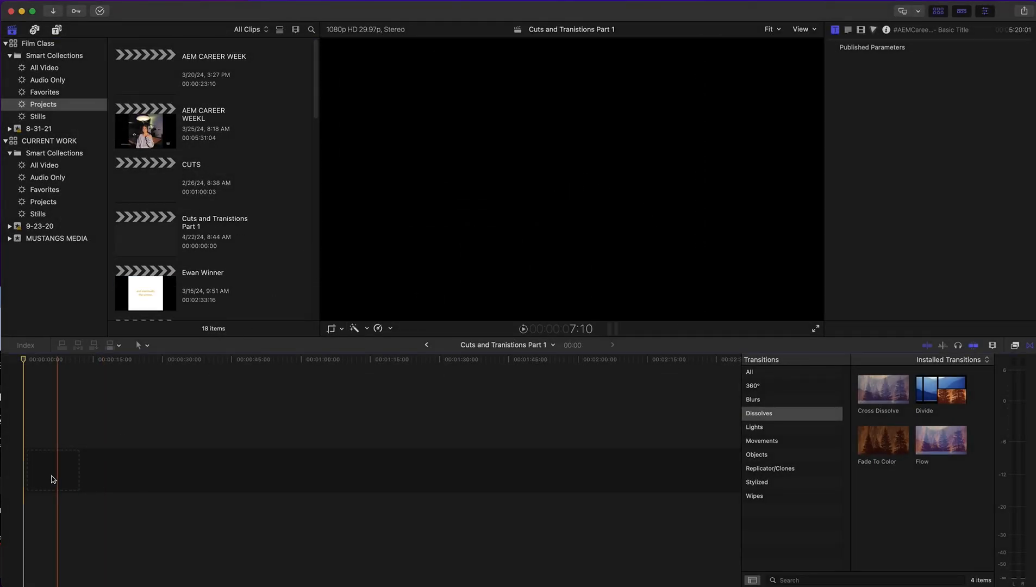
Search the Film Class projects for "splash".
{"action": "left_click", "coordinate": [312, 30]}
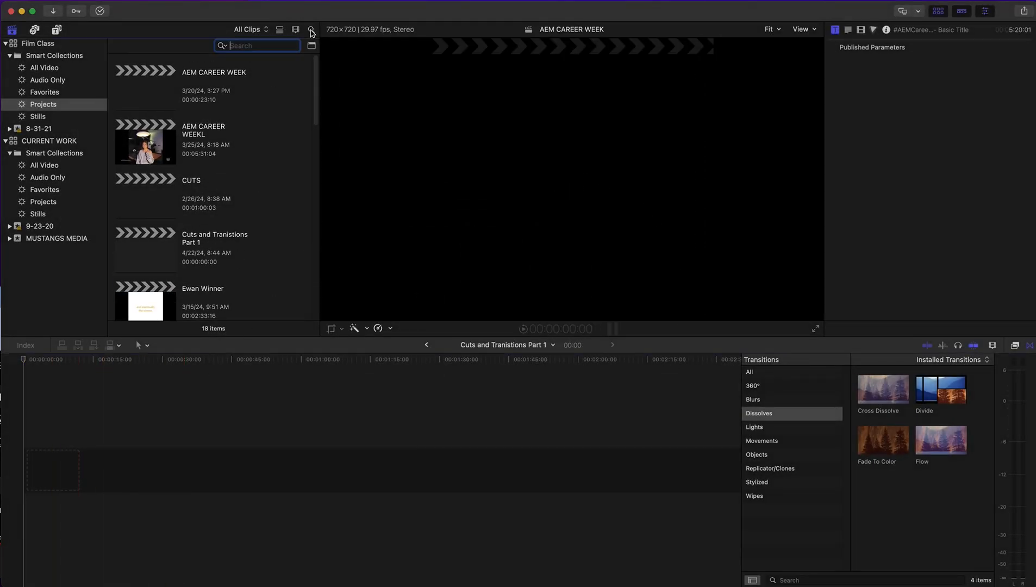
{"action": "type", "text": "splash"}
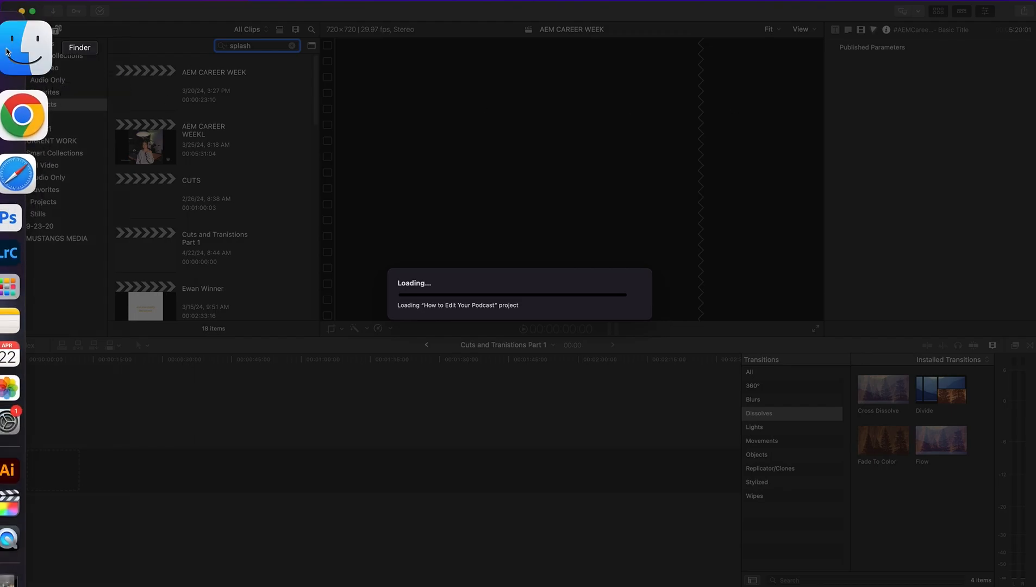
Switch to Finder and look through the Desktop files and the TRACK, Scrubs and MISC folders, and return to Final Cut Pro.
{"action": "left_click", "coordinate": [22, 46]}
{"action": "left_click_drag", "start_coordinate": [495, 115], "coordinate": [684, 150]}
{"action": "left_click", "coordinate": [642, 227]}
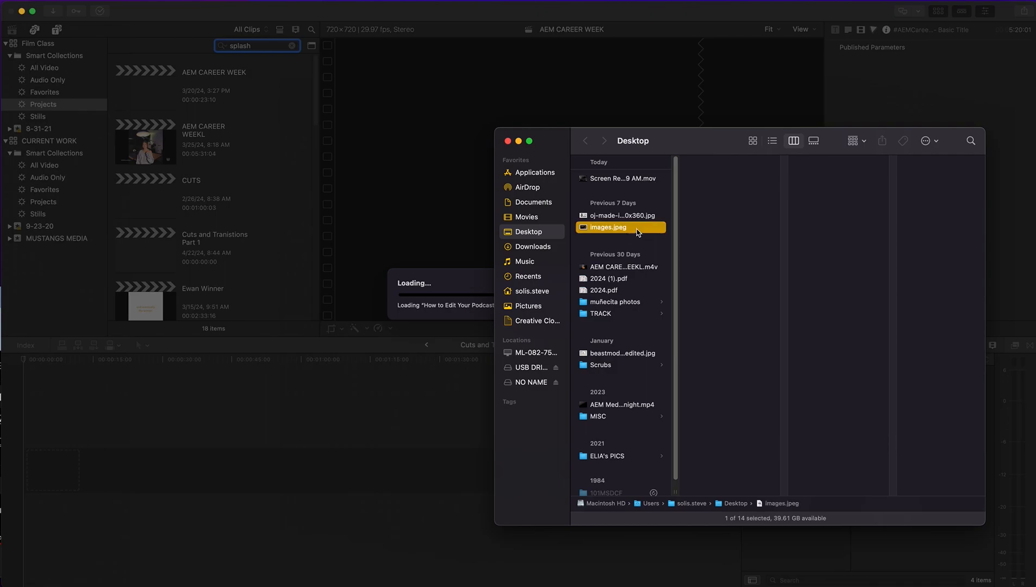
{"action": "left_click", "coordinate": [636, 279]}
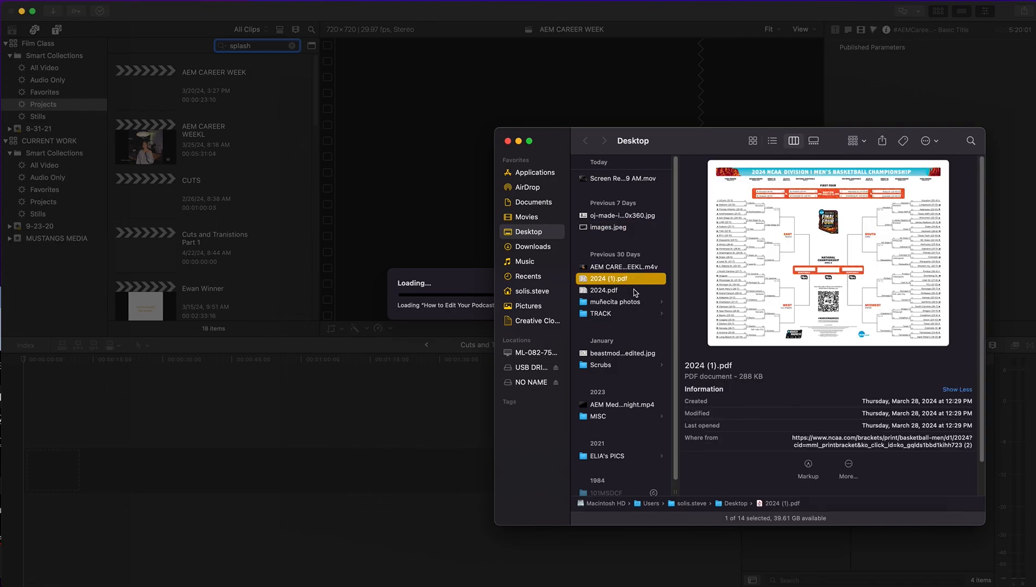
{"action": "left_click", "coordinate": [631, 290]}
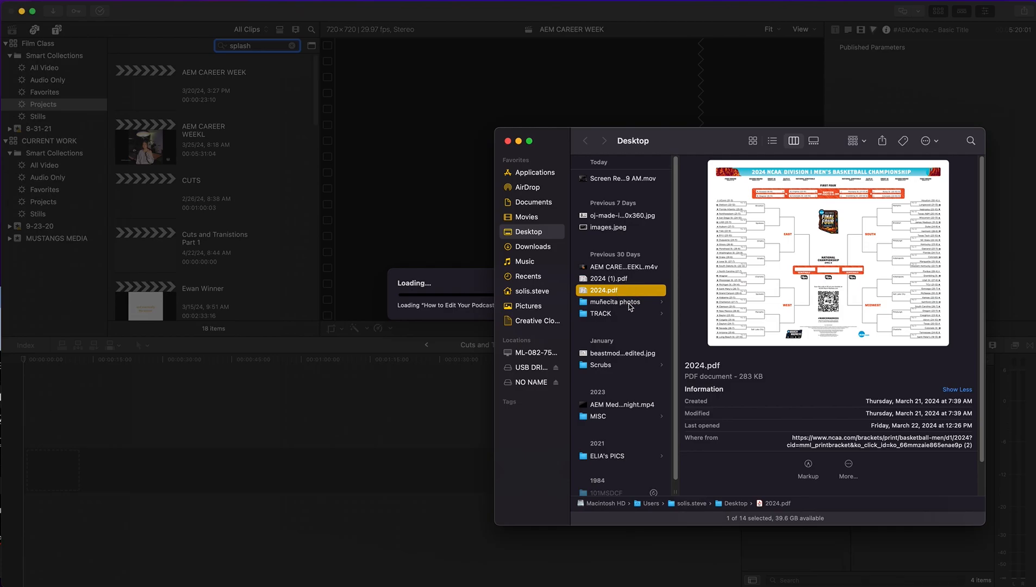
{"action": "left_click", "coordinate": [629, 302]}
{"action": "left_click", "coordinate": [629, 315]}
{"action": "scroll", "coordinate": [629, 316], "scroll_direction": "down", "scroll_amount": 1}
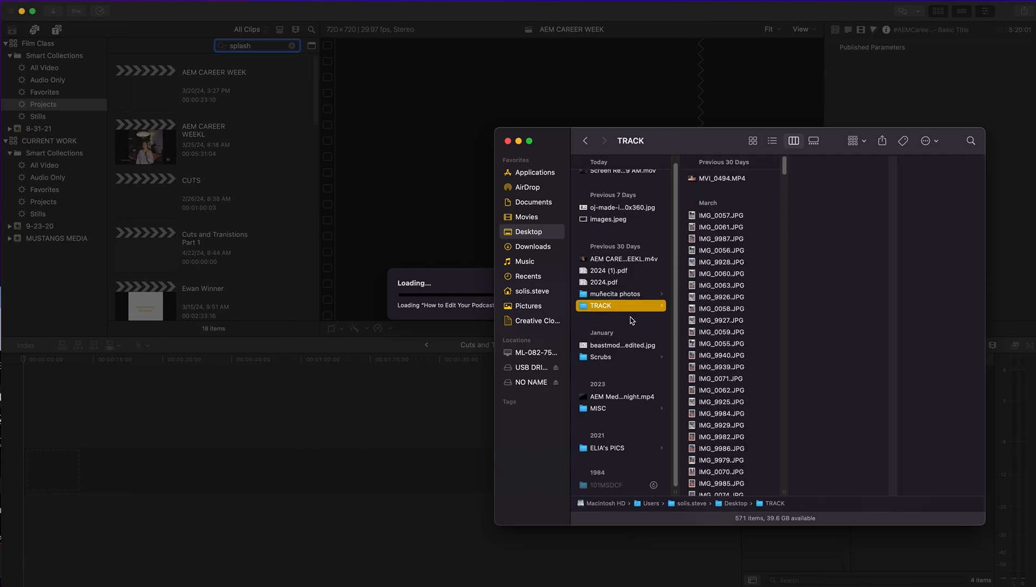
{"action": "left_click", "coordinate": [628, 357]}
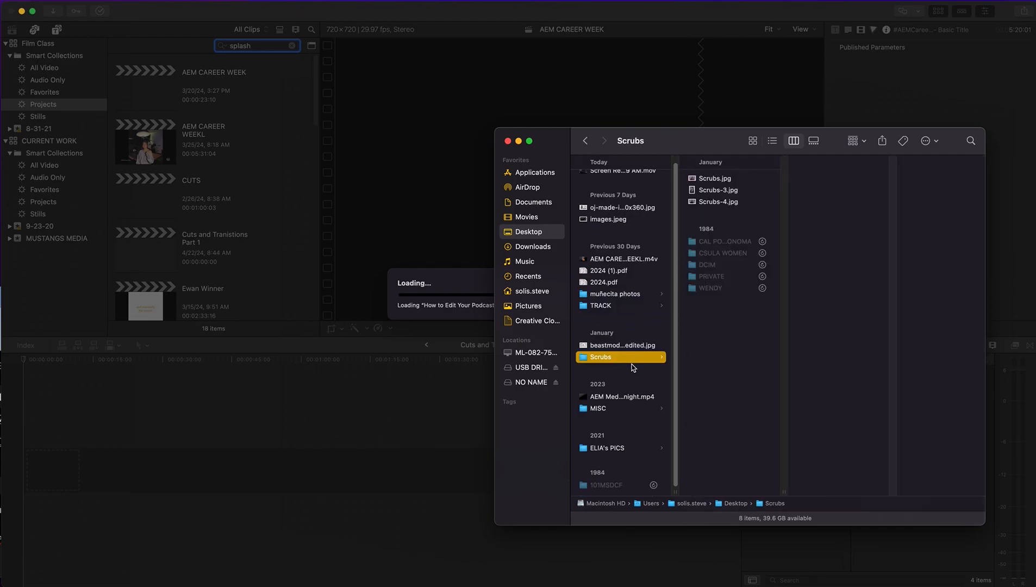
{"action": "left_click", "coordinate": [627, 397]}
{"action": "left_click", "coordinate": [627, 409]}
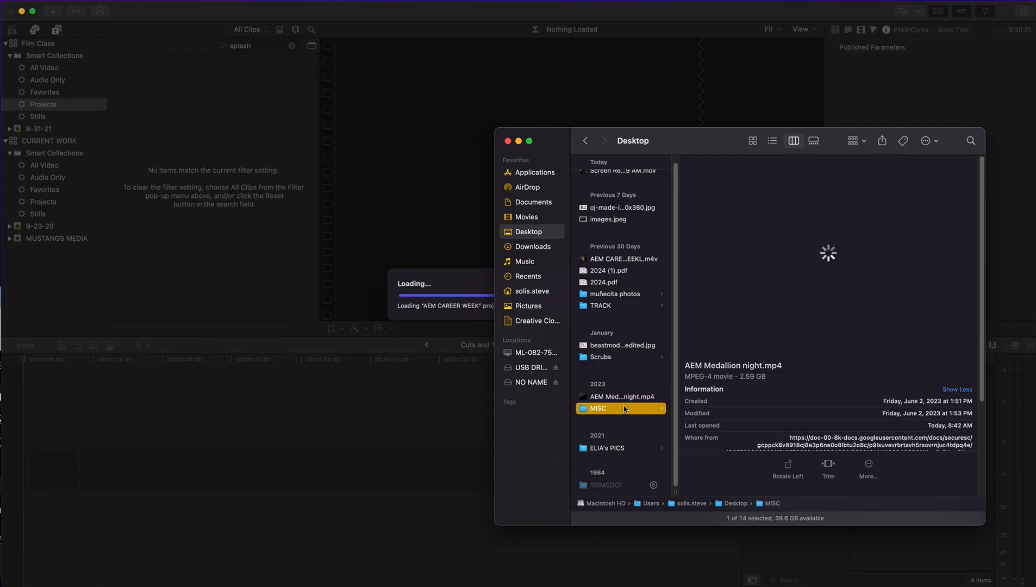
{"action": "left_click", "coordinate": [457, 248]}
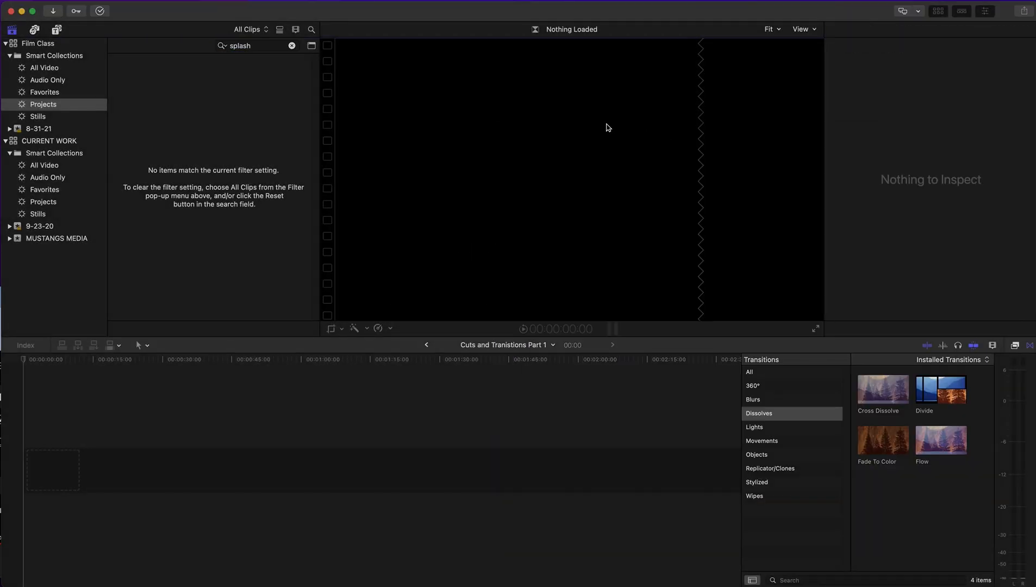
{"action": "left_click", "coordinate": [641, 19]}
Show all video in the Film Class library and search it for "spl".
{"action": "left_click", "coordinate": [63, 116]}
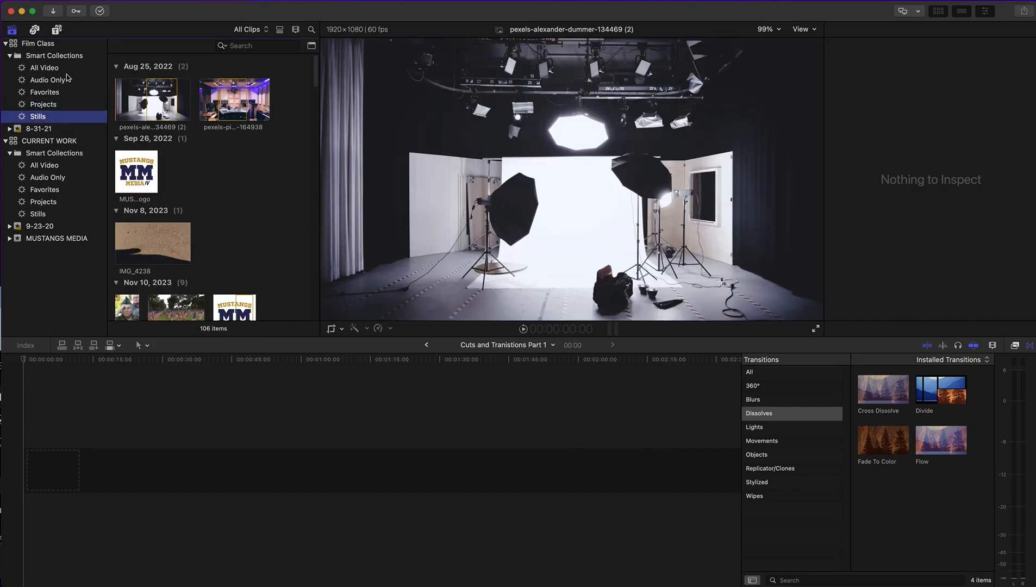
{"action": "left_click", "coordinate": [64, 68]}
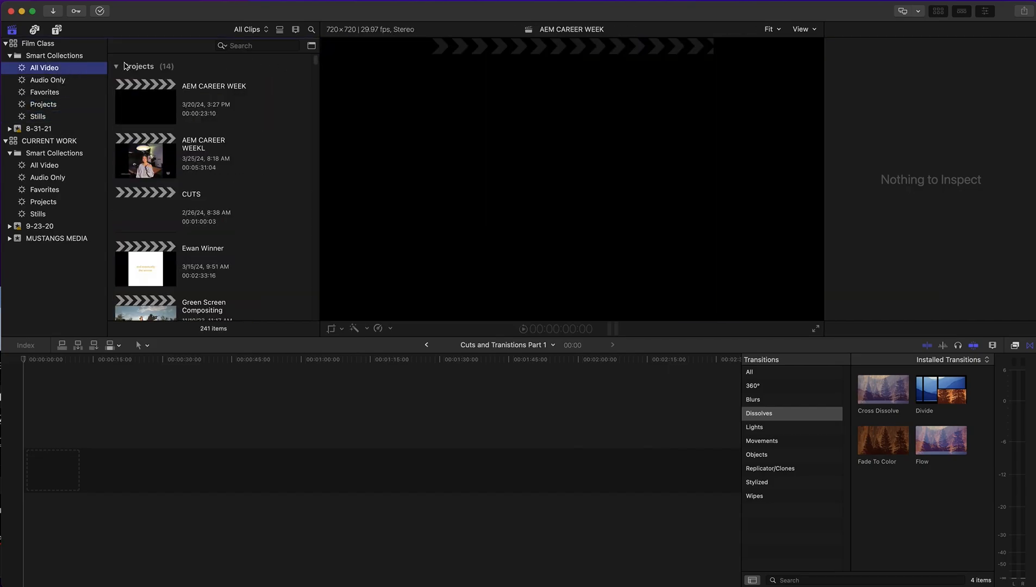
{"action": "left_click", "coordinate": [263, 46]}
{"action": "scroll", "coordinate": [274, 113], "scroll_direction": "down", "scroll_amount": 10}
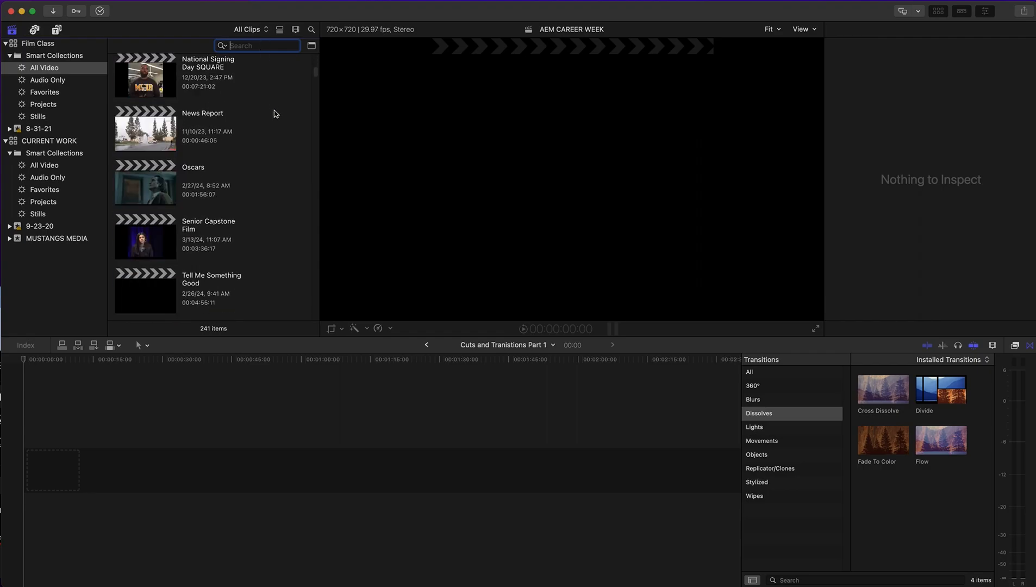
{"action": "left_click", "coordinate": [314, 115]}
{"action": "left_click_drag", "start_coordinate": [314, 115], "coordinate": [314, 119]}
{"action": "type", "text": "spl"}
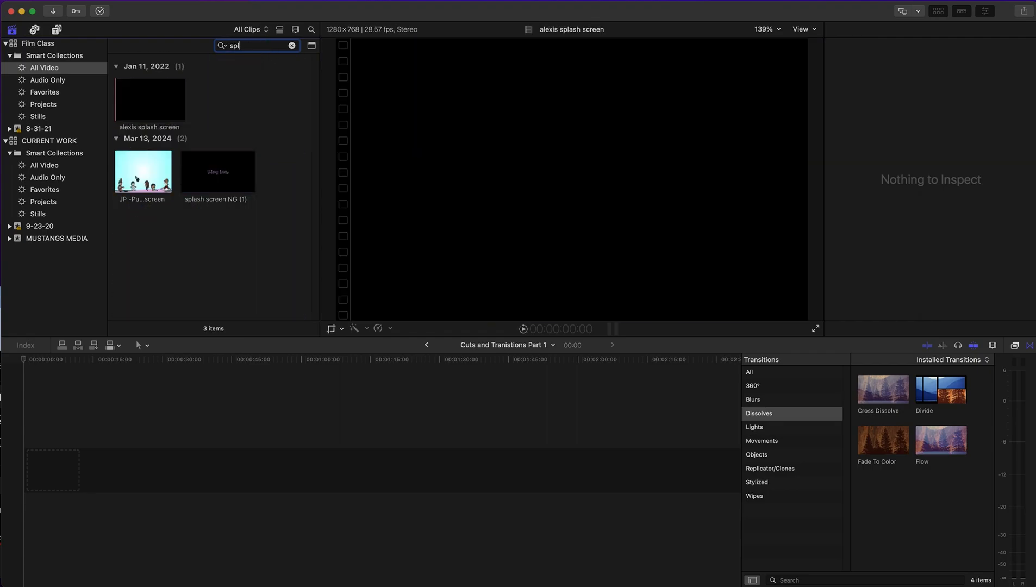
Add the "splash screen NG (1)" clip to the beginning of the empty timeline.
{"action": "left_click", "coordinate": [232, 177]}
{"action": "left_click", "coordinate": [195, 178]}
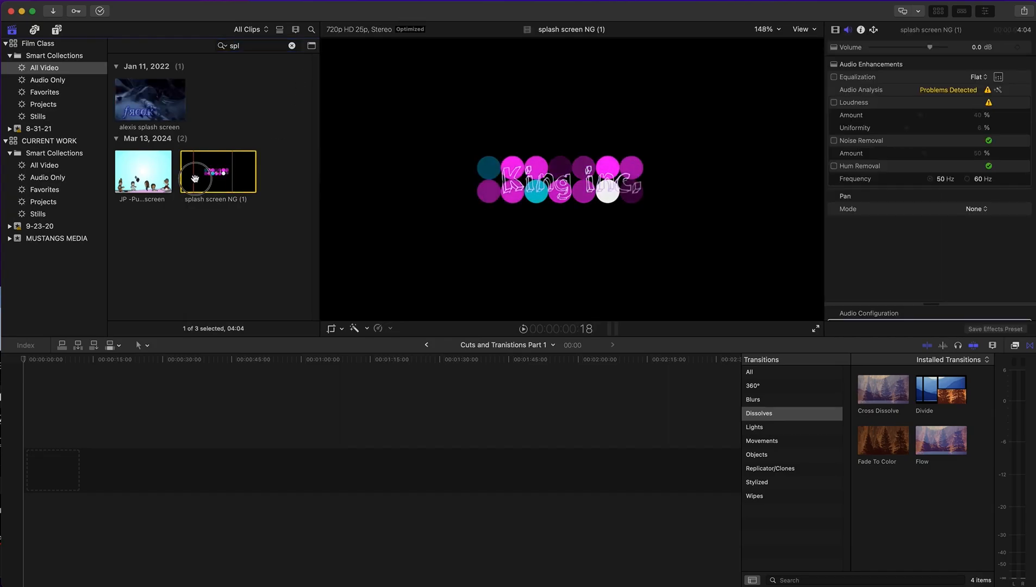
{"action": "left_click_drag", "start_coordinate": [231, 175], "coordinate": [31, 461]}
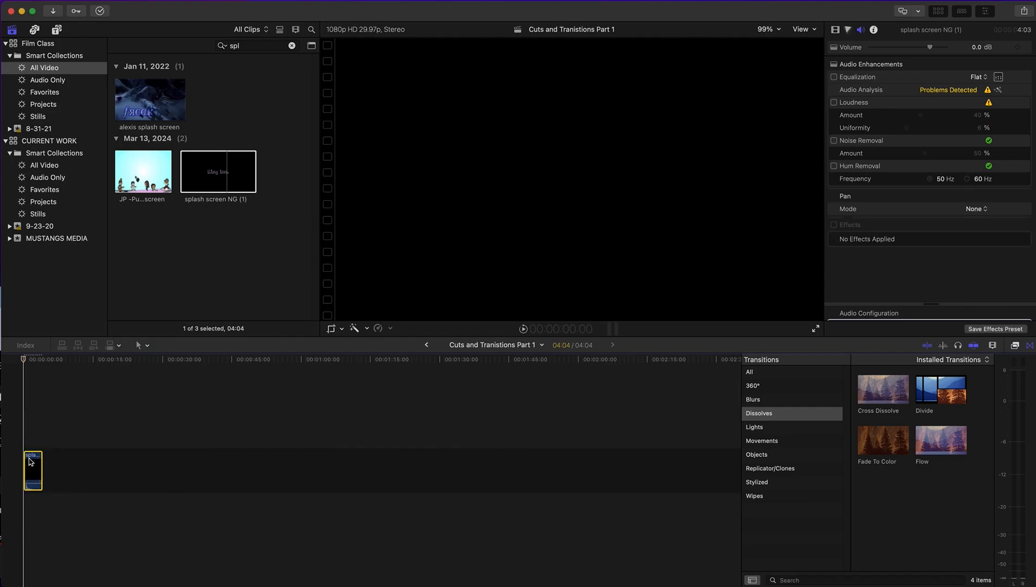
Play the splash screen clip in the timeline and park the playhead at about 2:02.
{"action": "key", "text": "space"}
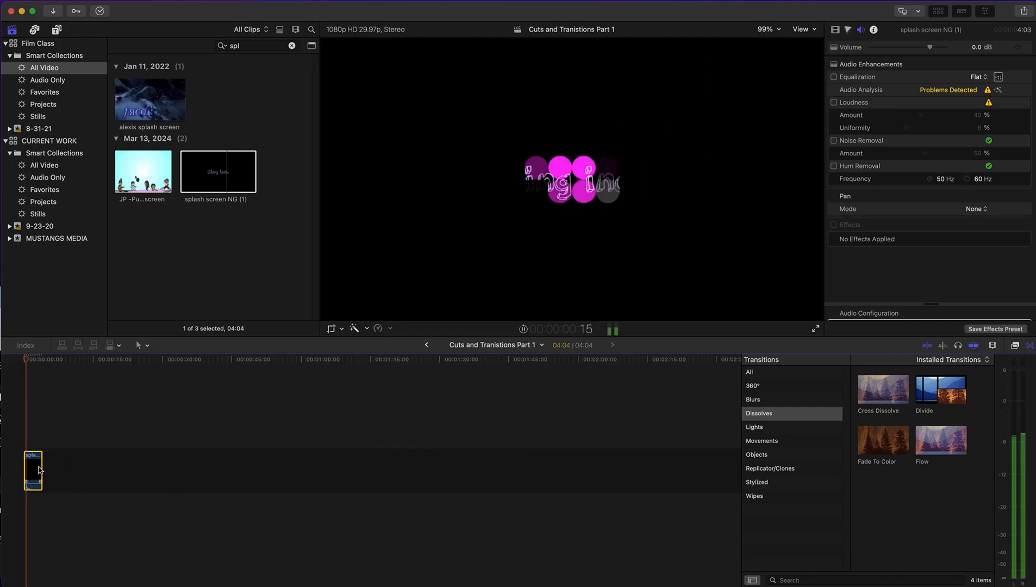
{"action": "left_click", "coordinate": [33, 360]}
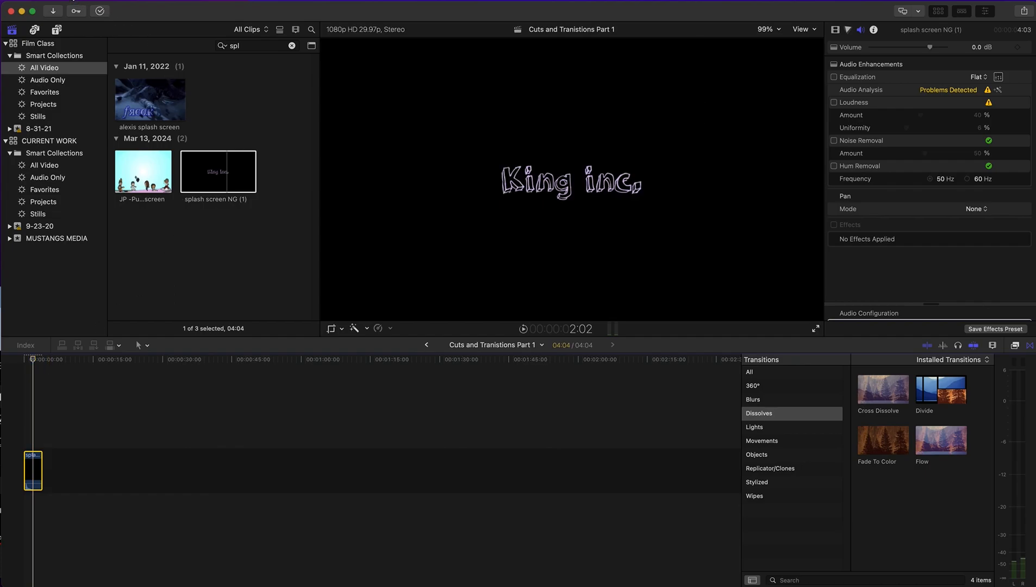
{"action": "left_click", "coordinate": [264, 102]}
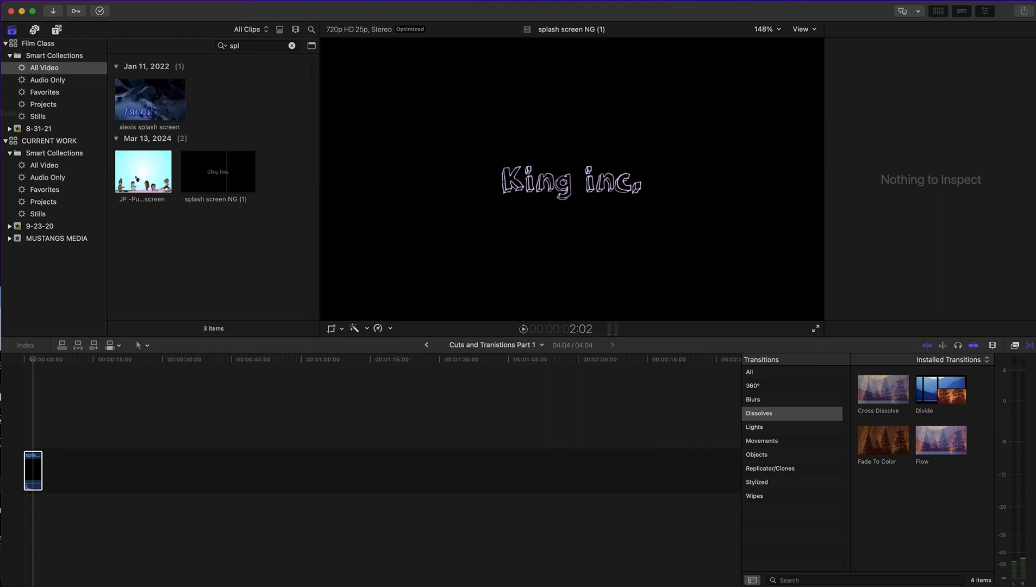
{"action": "key", "text": "c"}
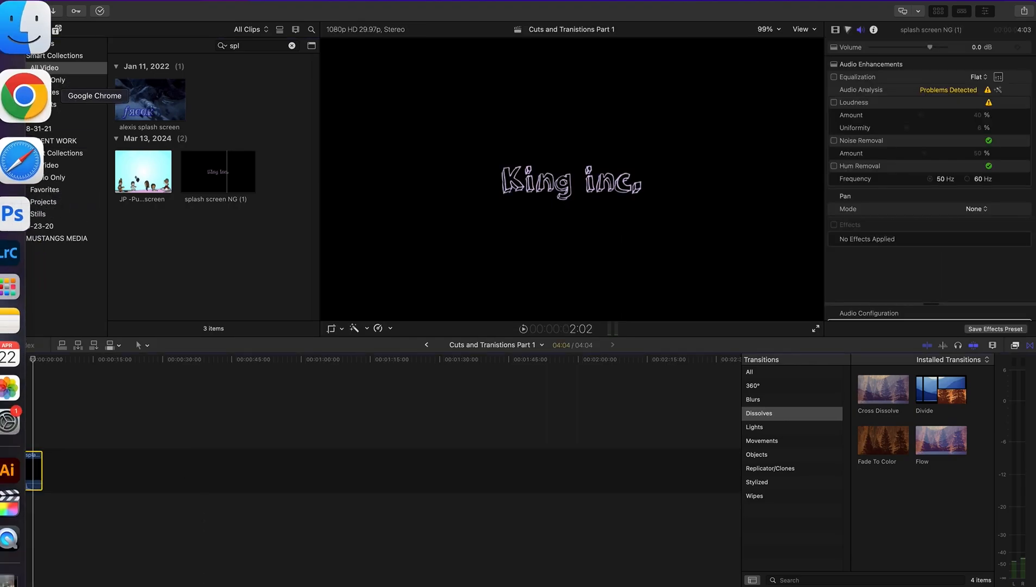
Switch to Finder and preview the recent IMG movie files in Downloads, ending on IMG_1458.MOV.
{"action": "left_click", "coordinate": [17, 53]}
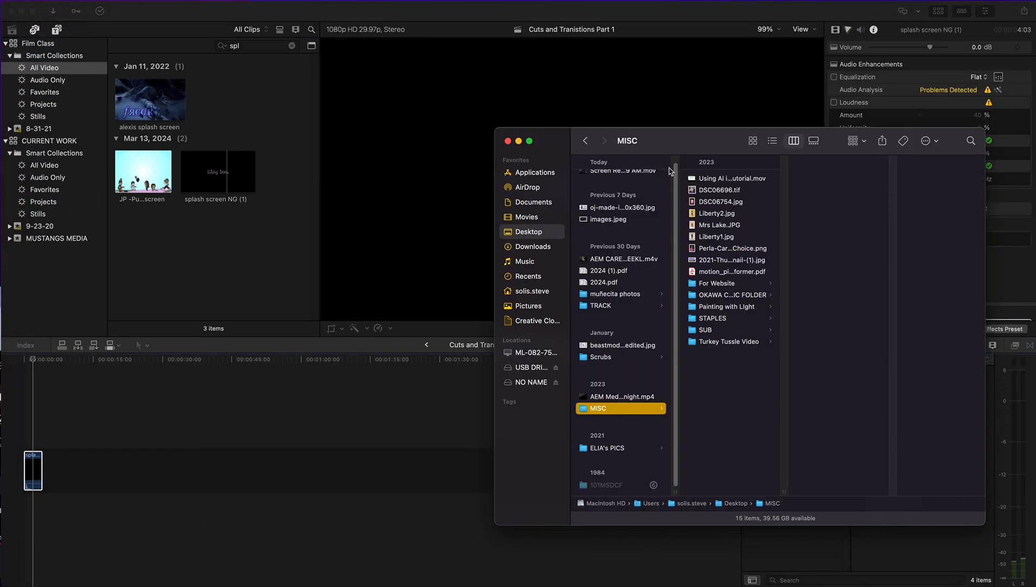
{"action": "left_click", "coordinate": [554, 248]}
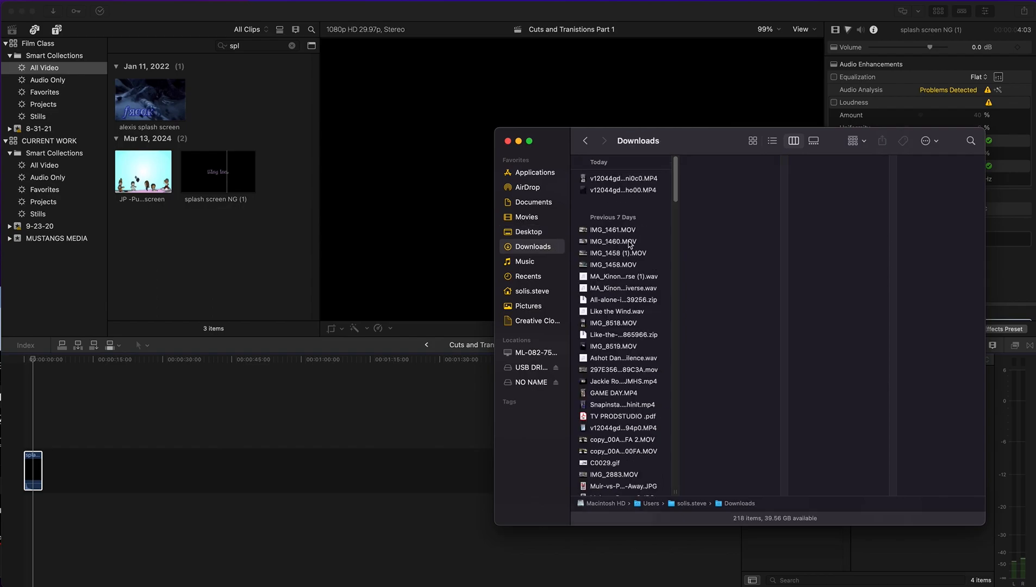
{"action": "left_click", "coordinate": [644, 231]}
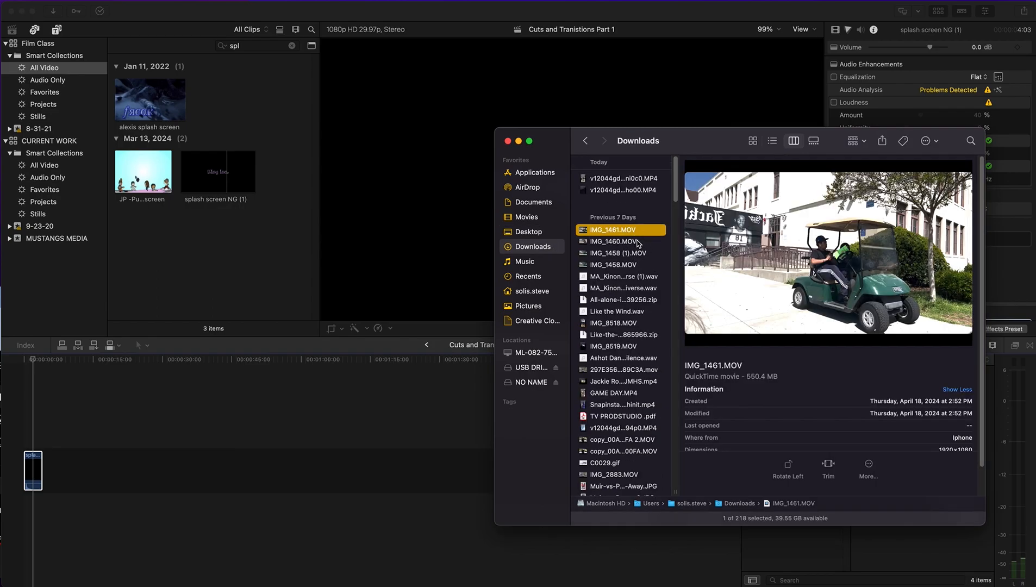
{"action": "key", "text": "Down"}
{"action": "key", "text": "Down"}
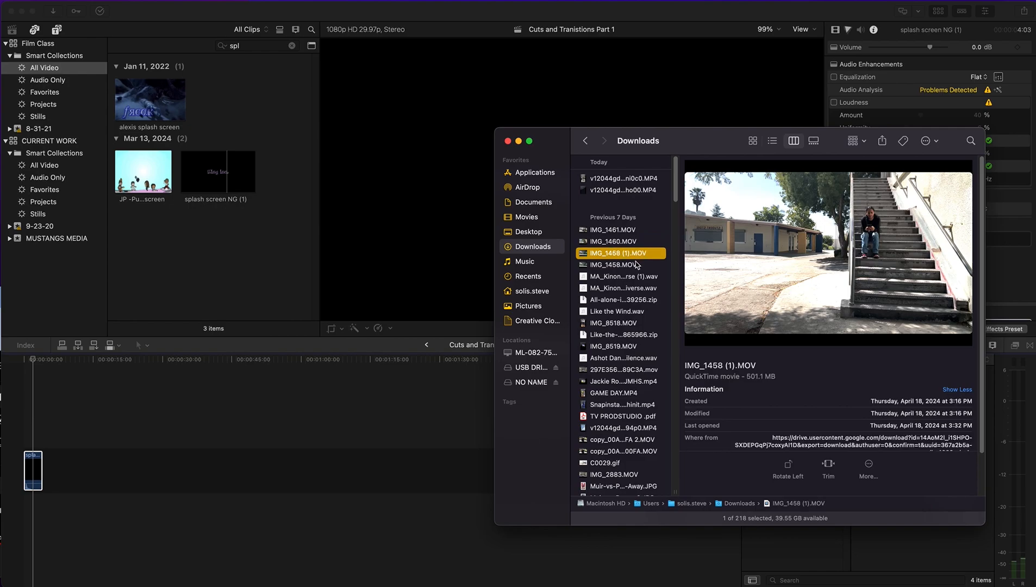
{"action": "left_click", "coordinate": [635, 265]}
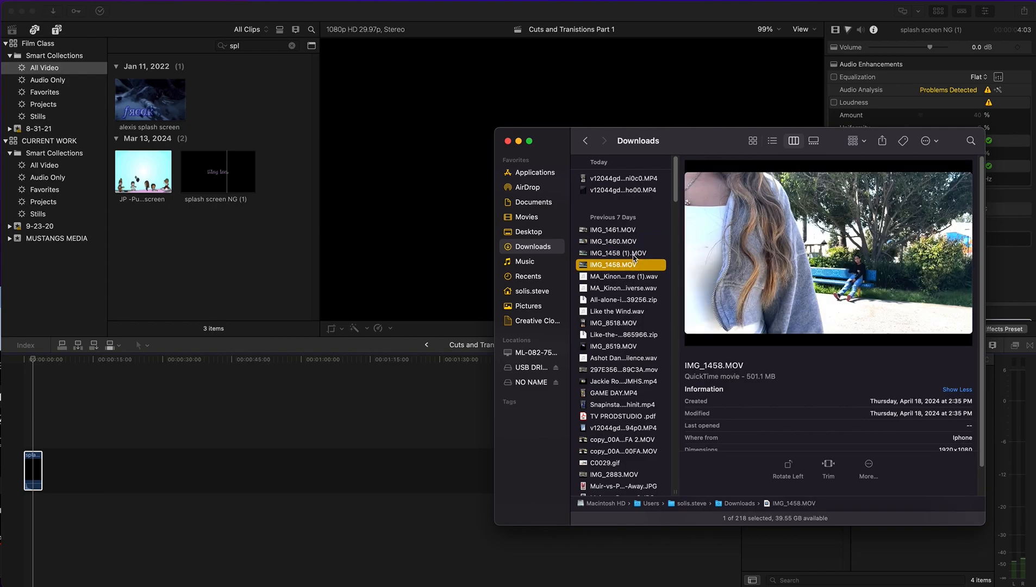
{"action": "left_click", "coordinate": [633, 255]}
{"action": "left_click", "coordinate": [620, 266]}
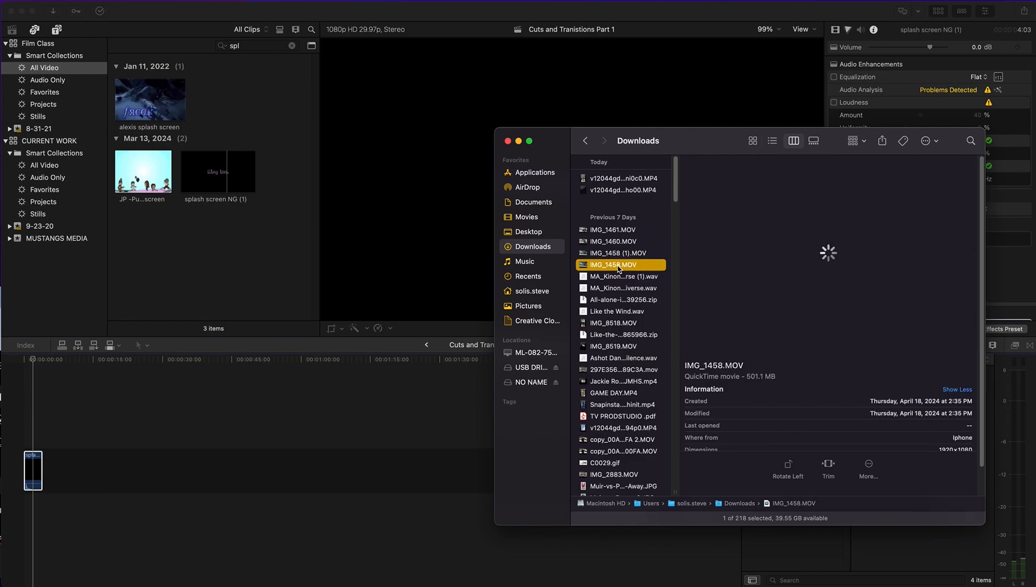
Try to import IMG_1458.MOV from Downloads into the Final Cut Pro media browser.
{"action": "left_click_drag", "start_coordinate": [618, 266], "coordinate": [199, 254]}
{"action": "left_click_drag", "start_coordinate": [606, 266], "coordinate": [167, 264]}
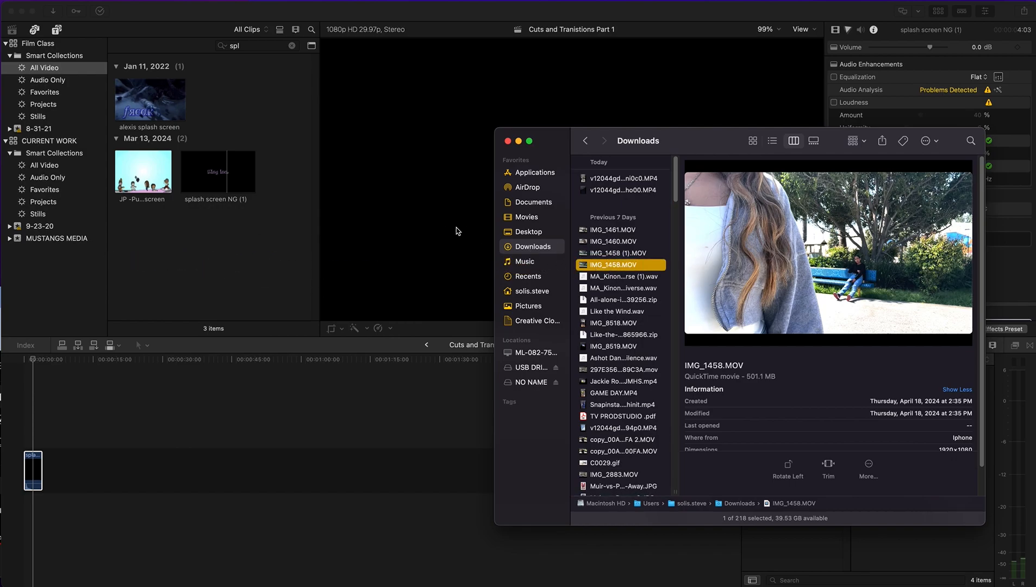
Rename IMG_1458.MOV in Downloads to "Jump Cut.MOV" and switch back to Final Cut Pro.
{"action": "left_click", "coordinate": [618, 265]}
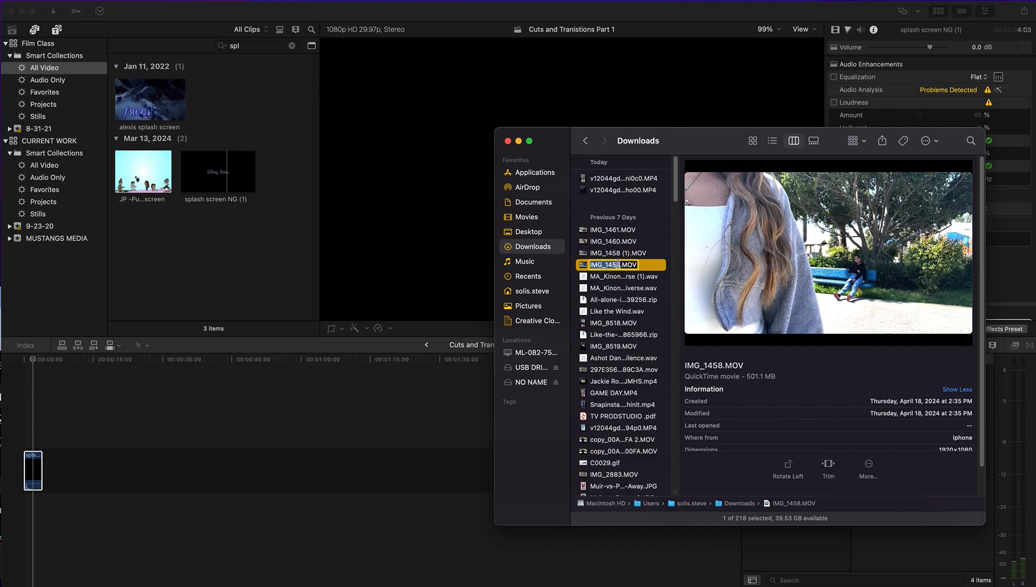
{"action": "type", "text": "Jump Cut"}
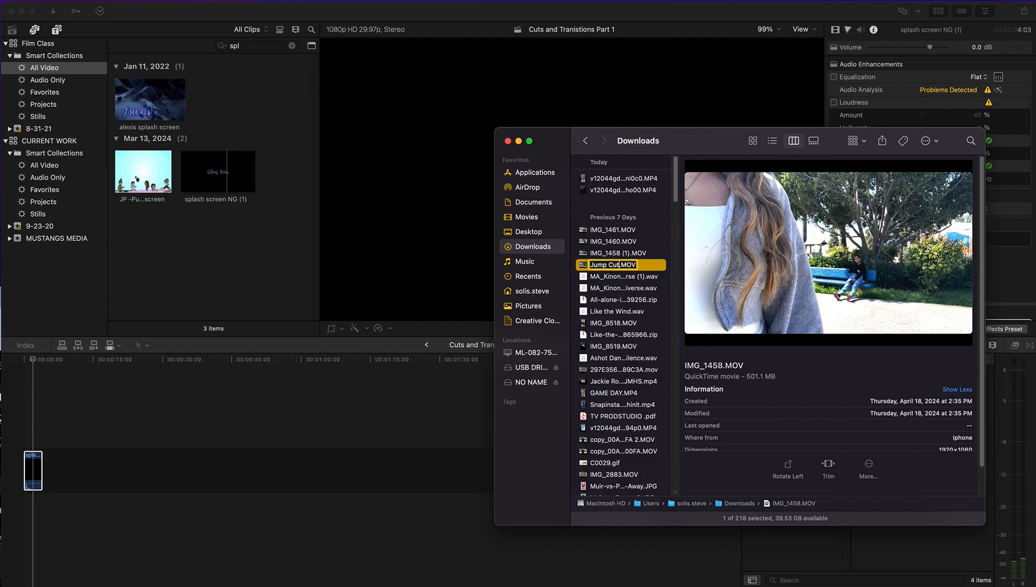
{"action": "key", "text": "Return"}
{"action": "left_click", "coordinate": [172, 222]}
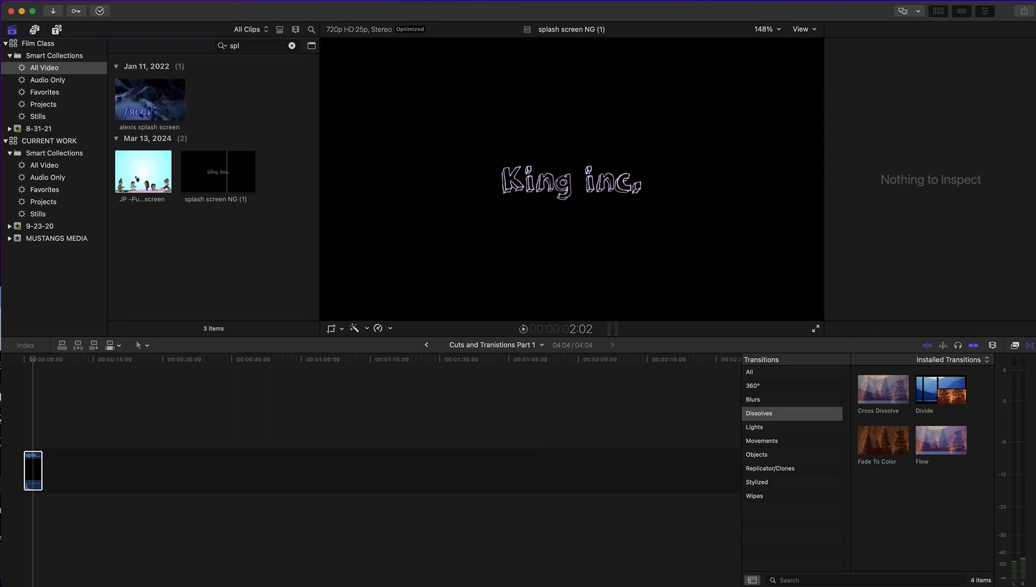
Start a media import and browse from the Desktop up to the home folder's Downloads folder.
{"action": "left_click", "coordinate": [68, 1]}
{"action": "mouse_move", "coordinate": [205, 68]}
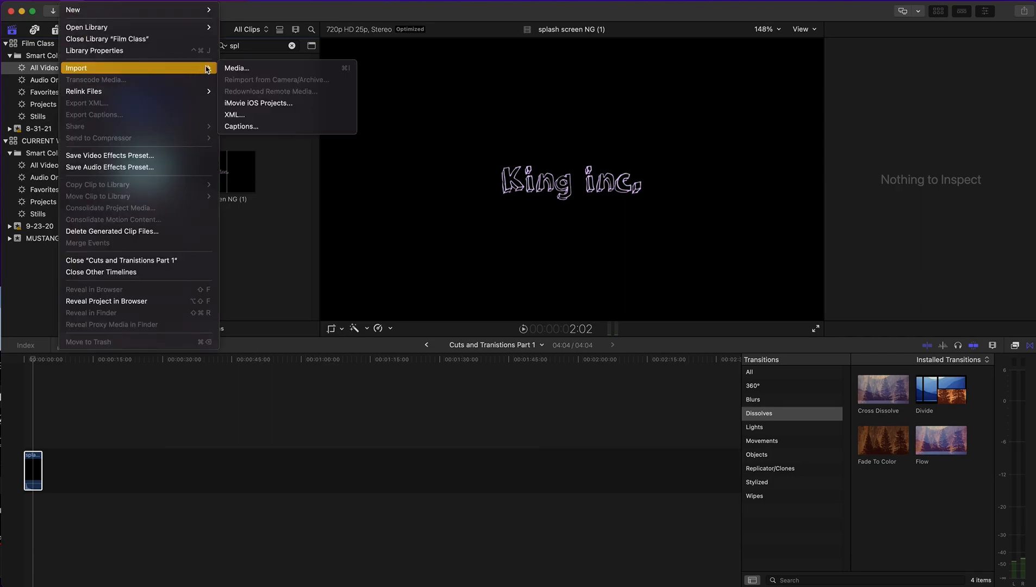
{"action": "left_click", "coordinate": [238, 70]}
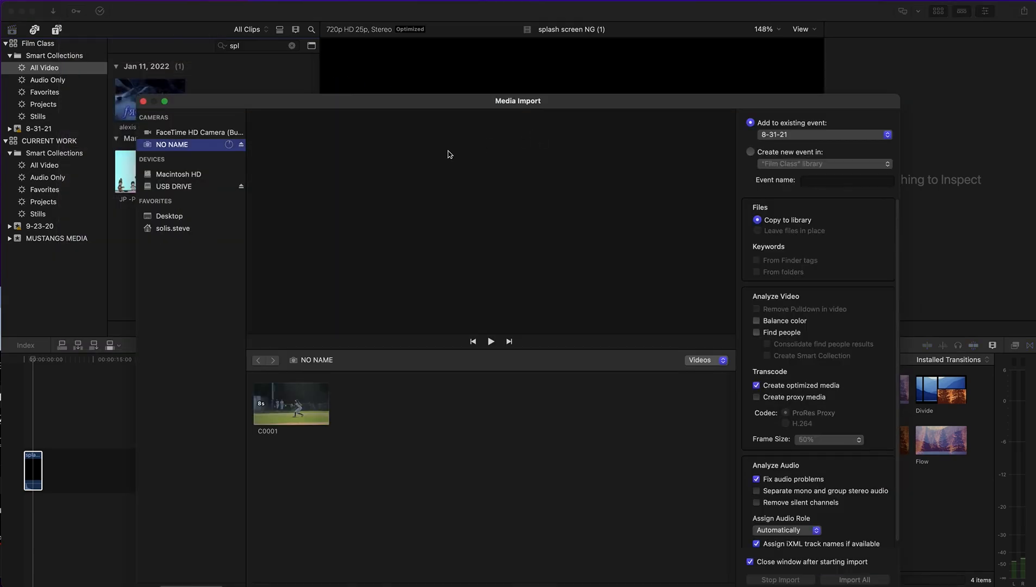
{"action": "left_click", "coordinate": [187, 218]}
{"action": "left_click", "coordinate": [373, 414]}
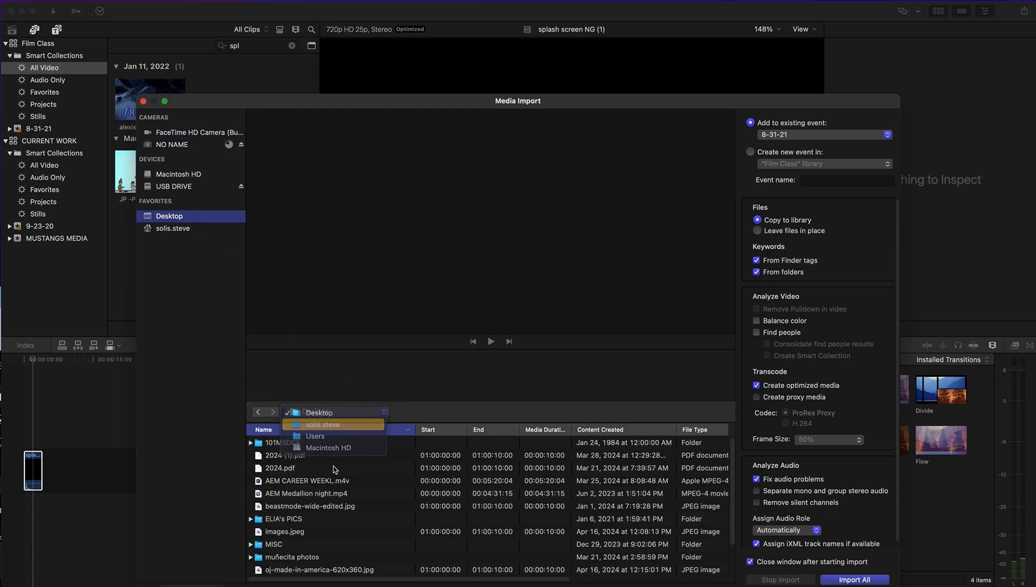
{"action": "key", "text": "Return"}
{"action": "double_click", "coordinate": [303, 493]}
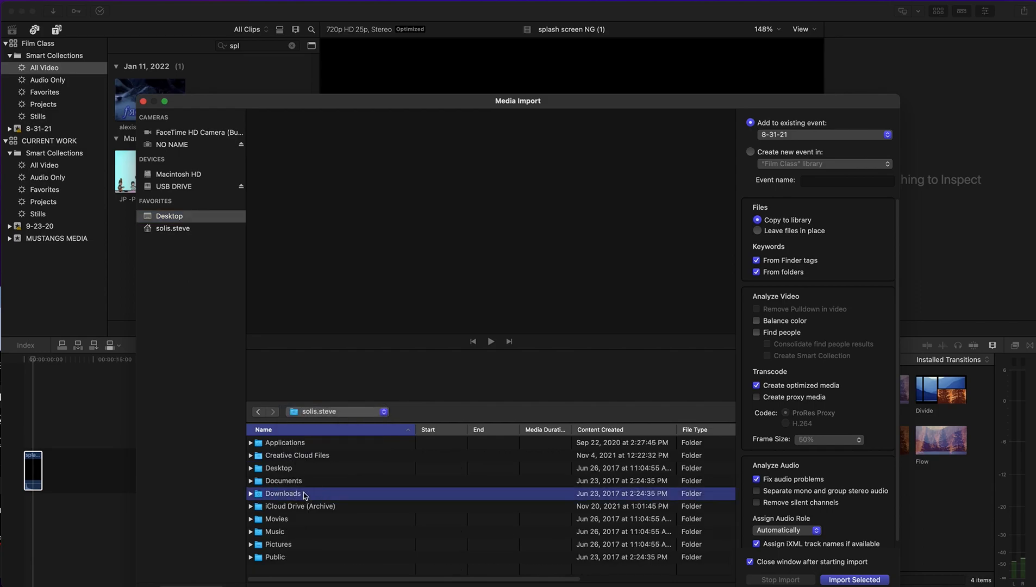
Sort Downloads by newest content creation date and import Jump Cut.MOV into the 8-31-21 event with optimized media.
{"action": "left_click", "coordinate": [622, 430]}
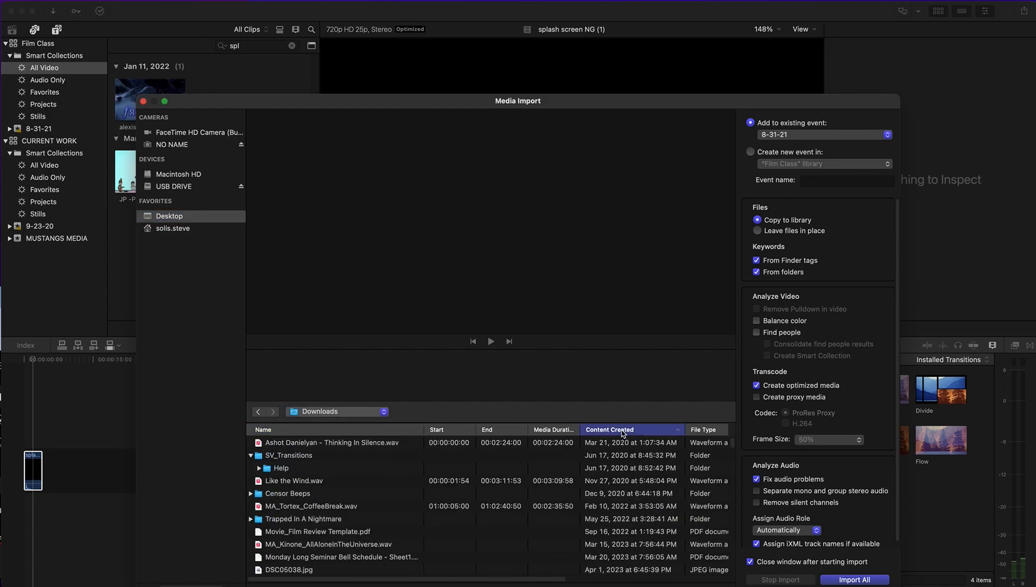
{"action": "left_click", "coordinate": [622, 430]}
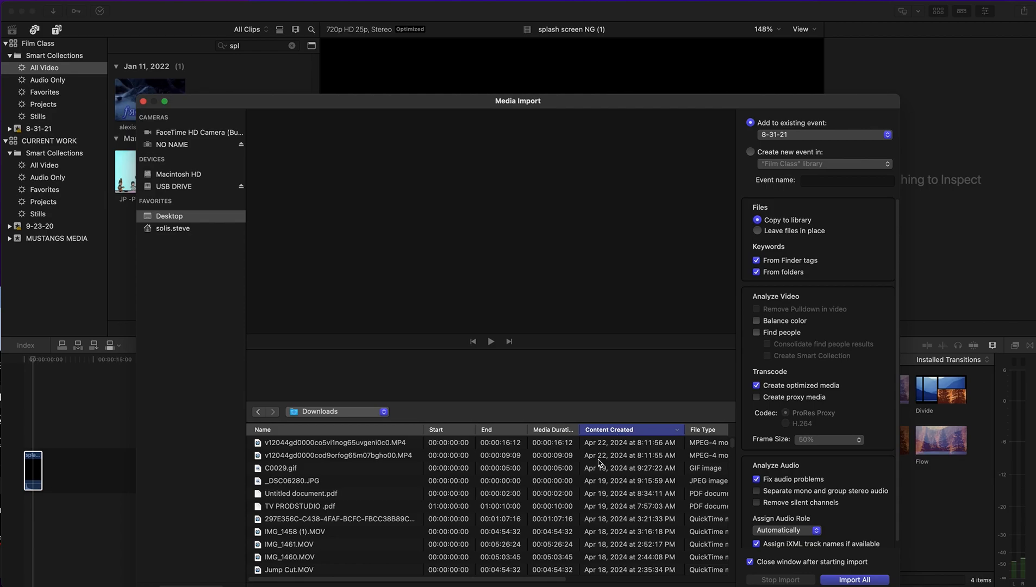
{"action": "scroll", "coordinate": [404, 463], "scroll_direction": "down", "scroll_amount": 5}
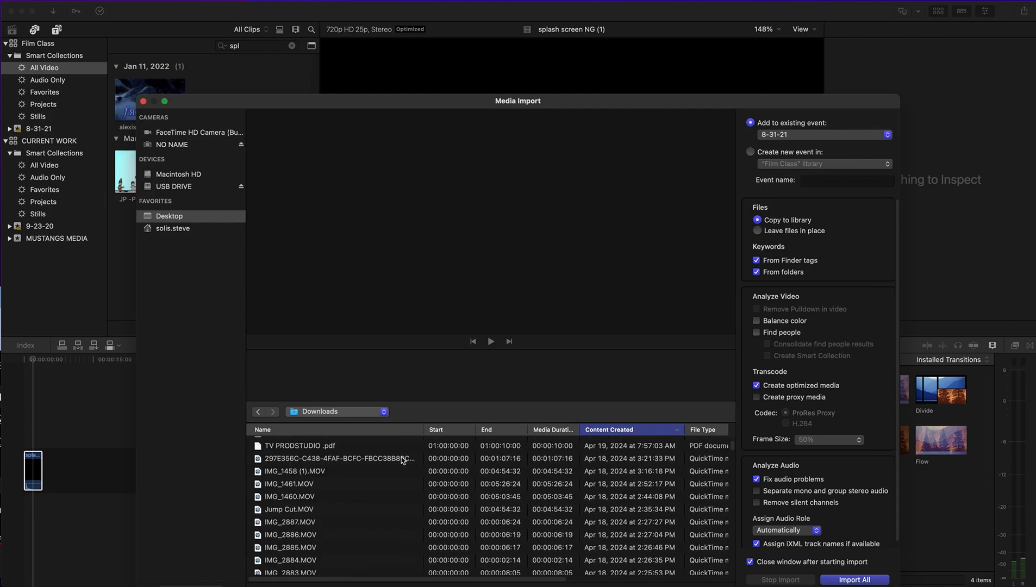
{"action": "left_click", "coordinate": [303, 503]}
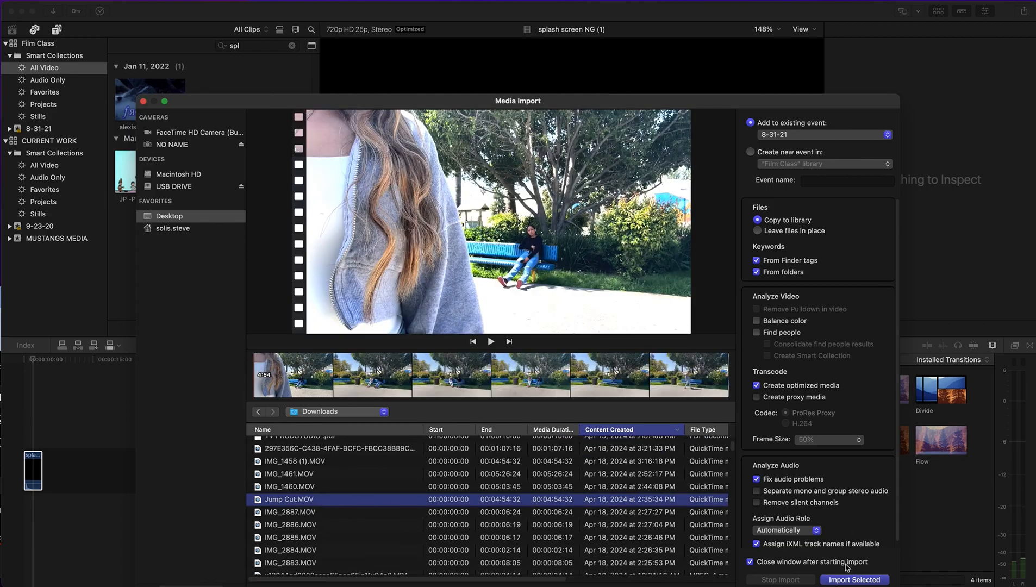
{"action": "left_click", "coordinate": [854, 580]}
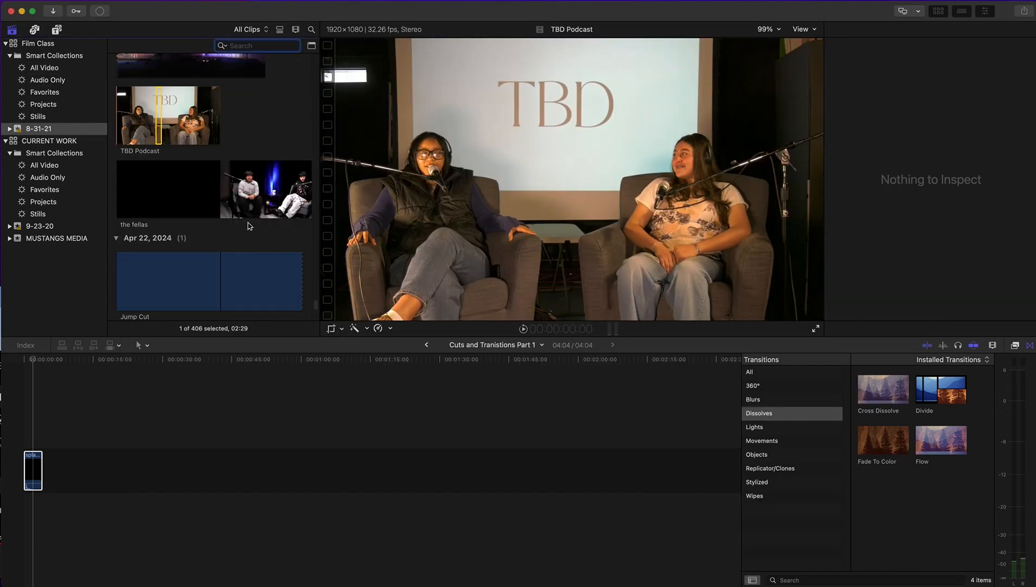
Find the Jump Cut clip in the 8-31-21 event and skim through its footage.
{"action": "scroll", "coordinate": [251, 225], "scroll_direction": "up", "scroll_amount": 2}
{"action": "scroll", "coordinate": [251, 225], "scroll_direction": "down", "scroll_amount": 6}
{"action": "left_click", "coordinate": [250, 225]}
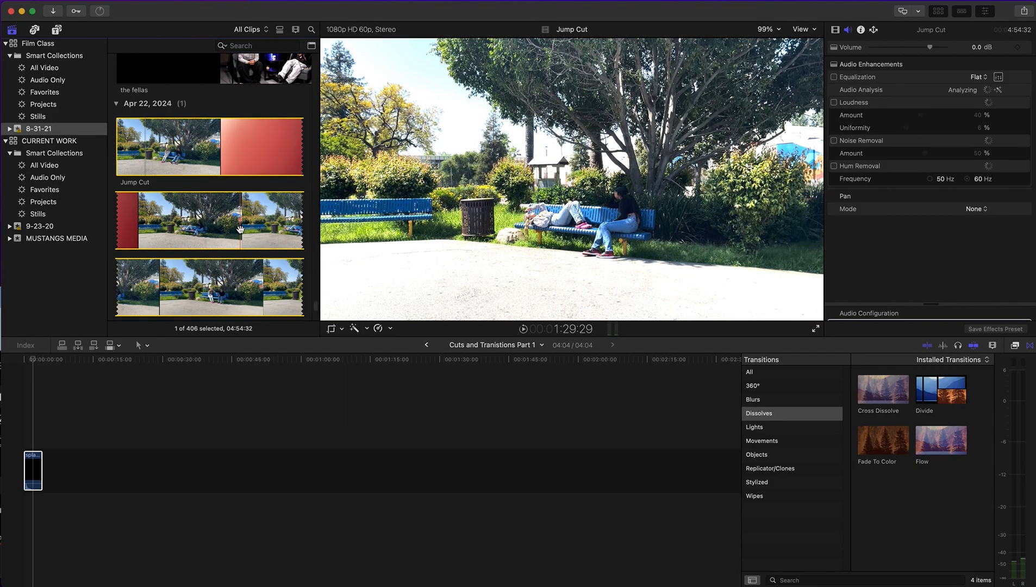
{"action": "scroll", "coordinate": [240, 230], "scroll_direction": "down", "scroll_amount": 5}
{"action": "scroll", "coordinate": [293, 313], "scroll_direction": "up", "scroll_amount": 4}
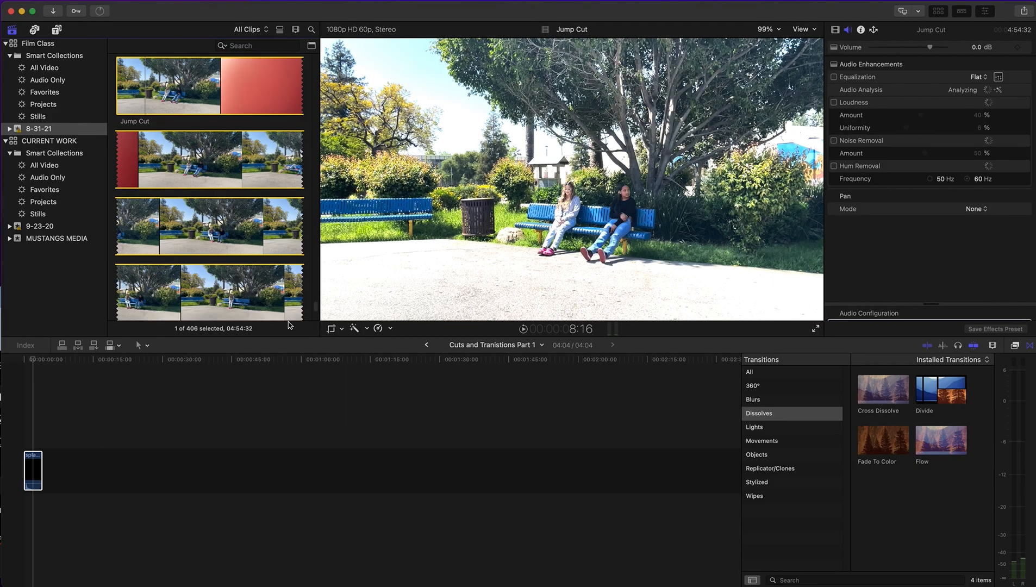
Park the playhead at 4:04, the end of the splash screen, and add the Pastel solid generator after that clip.
{"action": "left_click", "coordinate": [27, 383]}
{"action": "mouse_move", "coordinate": [34, 365]}
{"action": "left_mouse_down"}
{"action": "mouse_move", "coordinate": [25, 363]}
{"action": "mouse_move", "coordinate": [45, 370]}
{"action": "left_mouse_up"}
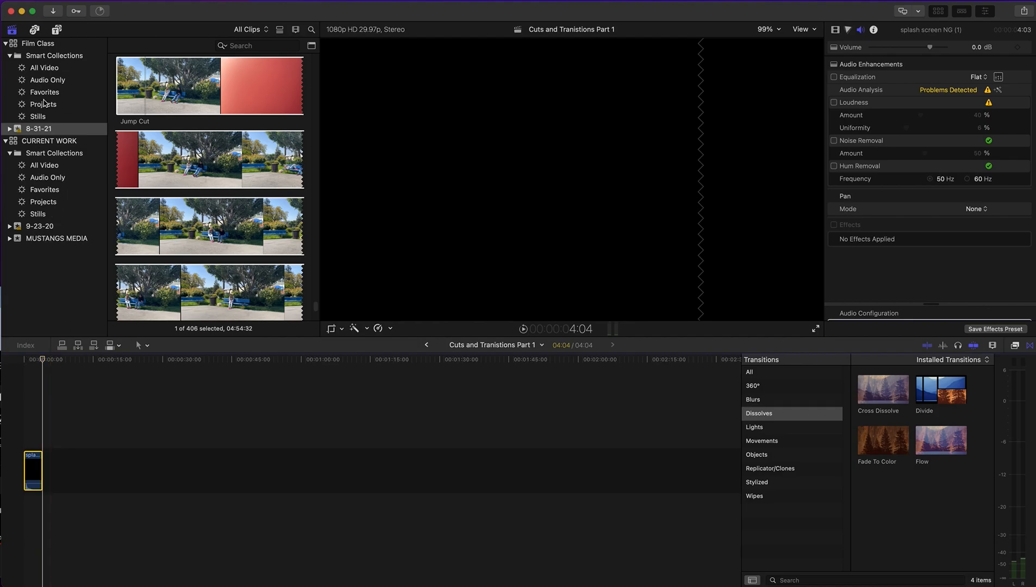
{"action": "left_click", "coordinate": [57, 31]}
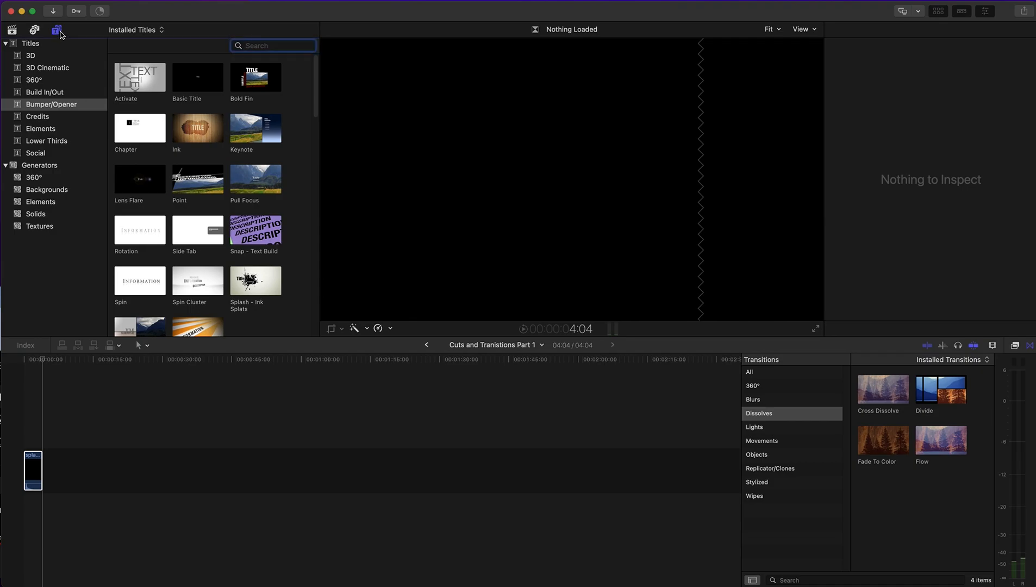
{"action": "left_click", "coordinate": [38, 215]}
{"action": "left_click", "coordinate": [138, 88]}
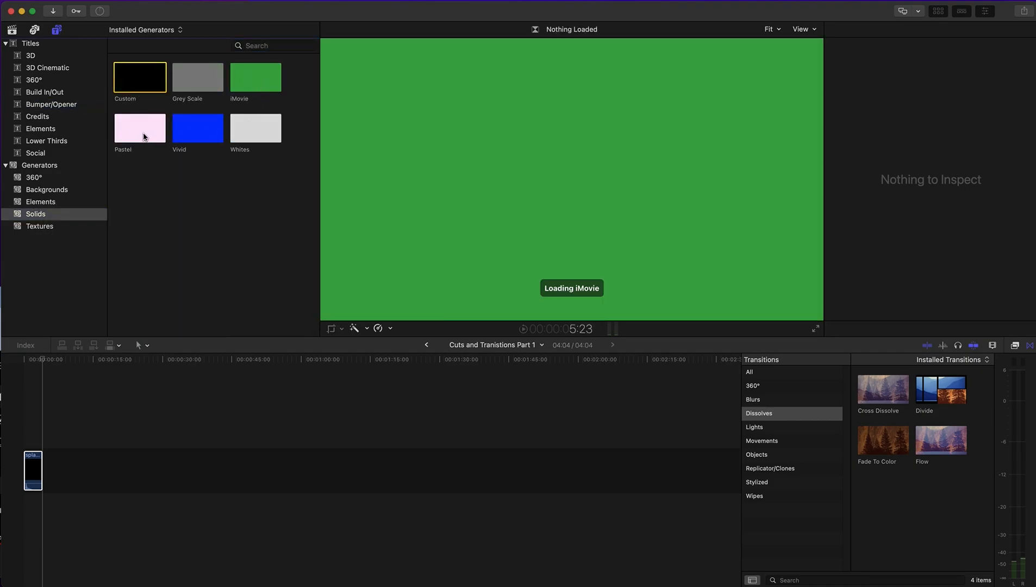
{"action": "left_click", "coordinate": [162, 130]}
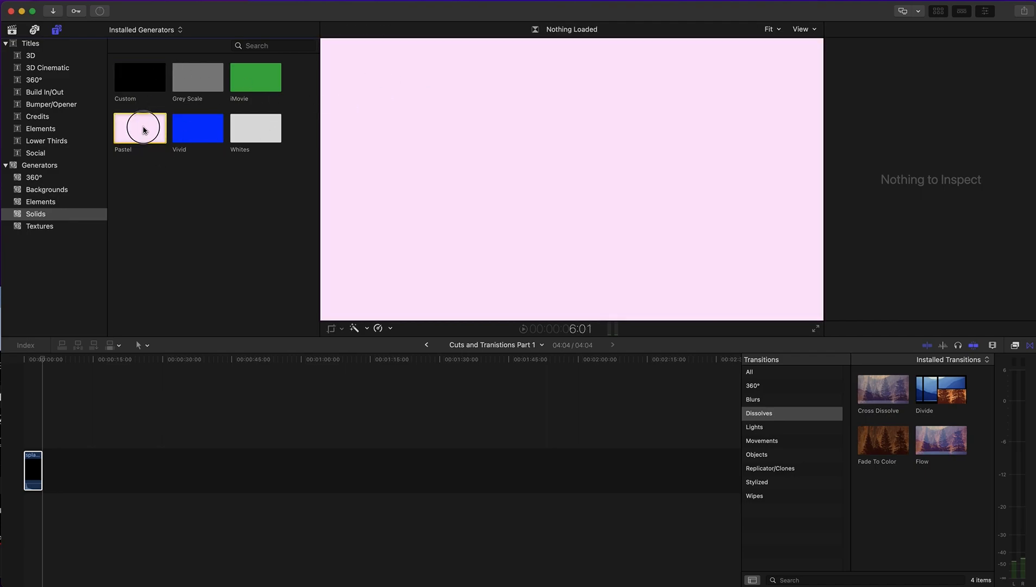
{"action": "left_click_drag", "start_coordinate": [139, 128], "coordinate": [49, 468]}
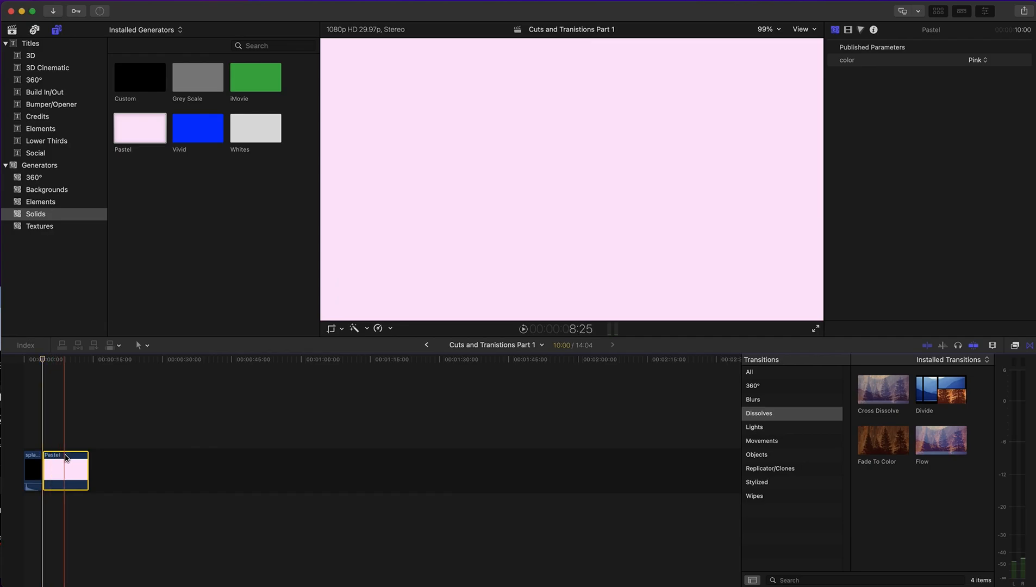
Park the playhead at 7:24 over the Pastel clip and look through its color options, keeping Pink.
{"action": "left_click_drag", "start_coordinate": [43, 361], "coordinate": [59, 363]}
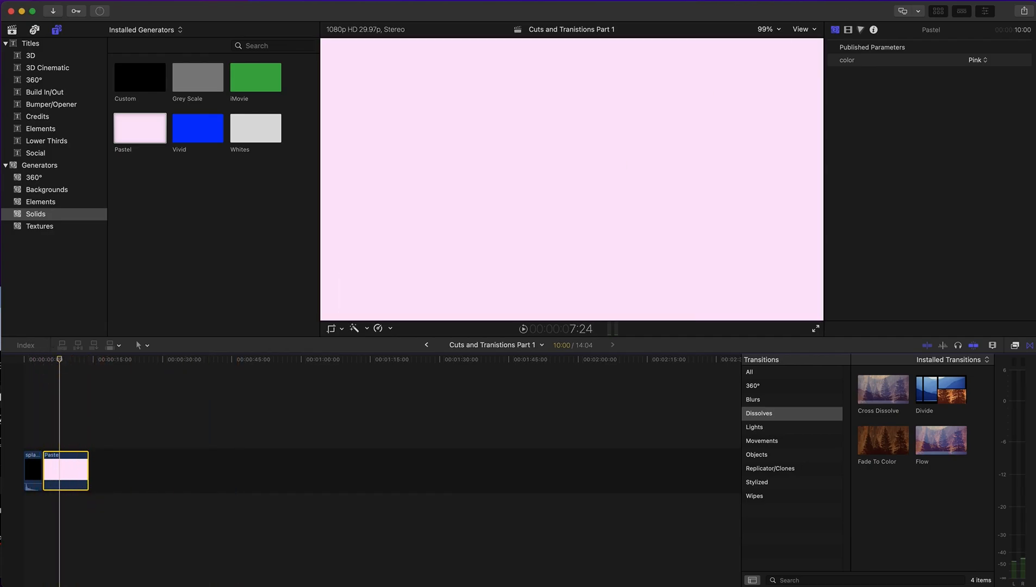
{"action": "left_click", "coordinate": [970, 61]}
{"action": "left_click", "coordinate": [981, 43]}
{"action": "left_click", "coordinate": [977, 60]}
{"action": "left_click", "coordinate": [978, 71]}
Browse the Credits, Elements, Lower Thirds and Social titles and place a Bump Basic title above the Pastel clip.
{"action": "left_click", "coordinate": [52, 122]}
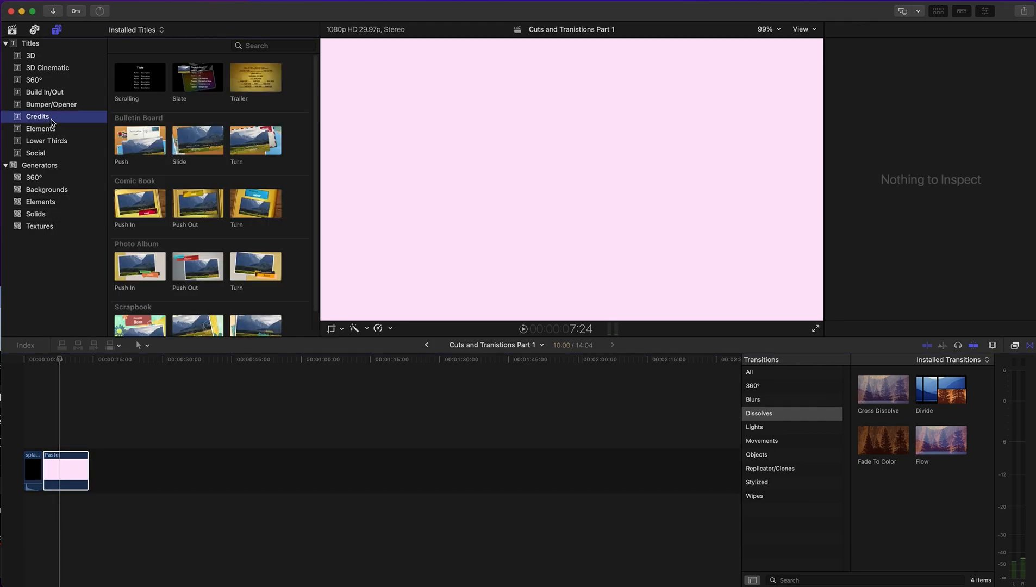
{"action": "left_click", "coordinate": [48, 131]}
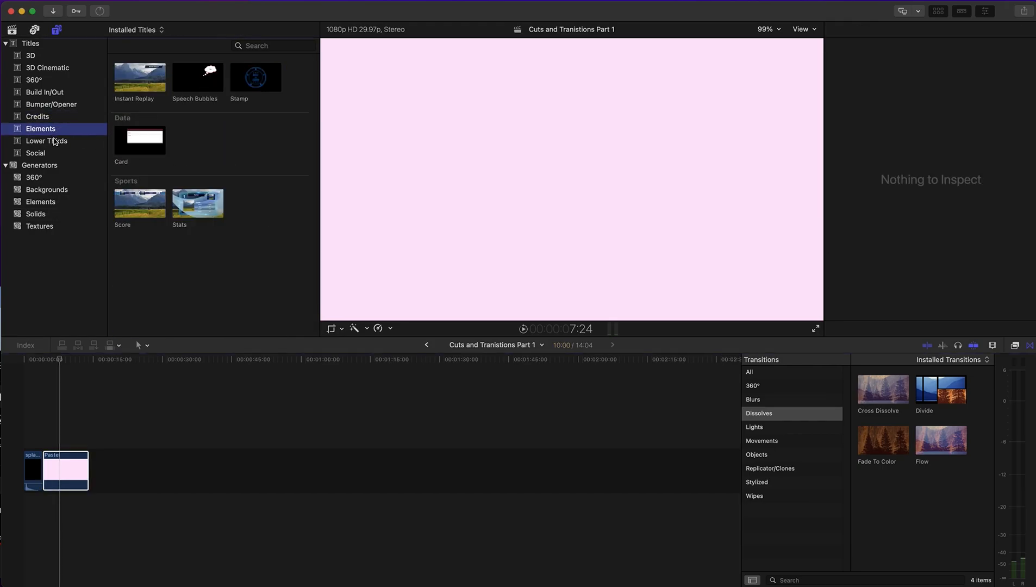
{"action": "left_click", "coordinate": [55, 143]}
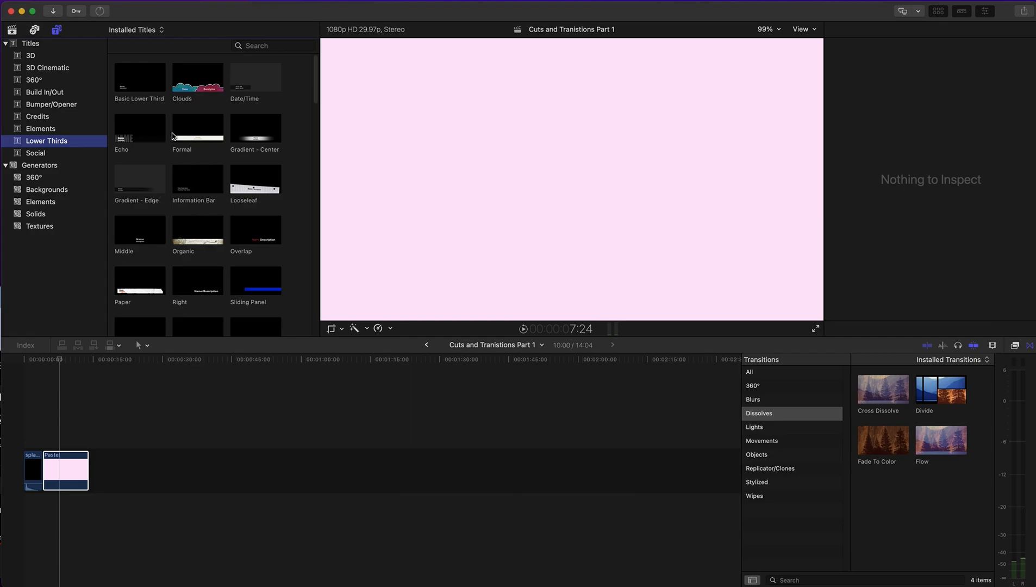
{"action": "left_click", "coordinate": [54, 154]}
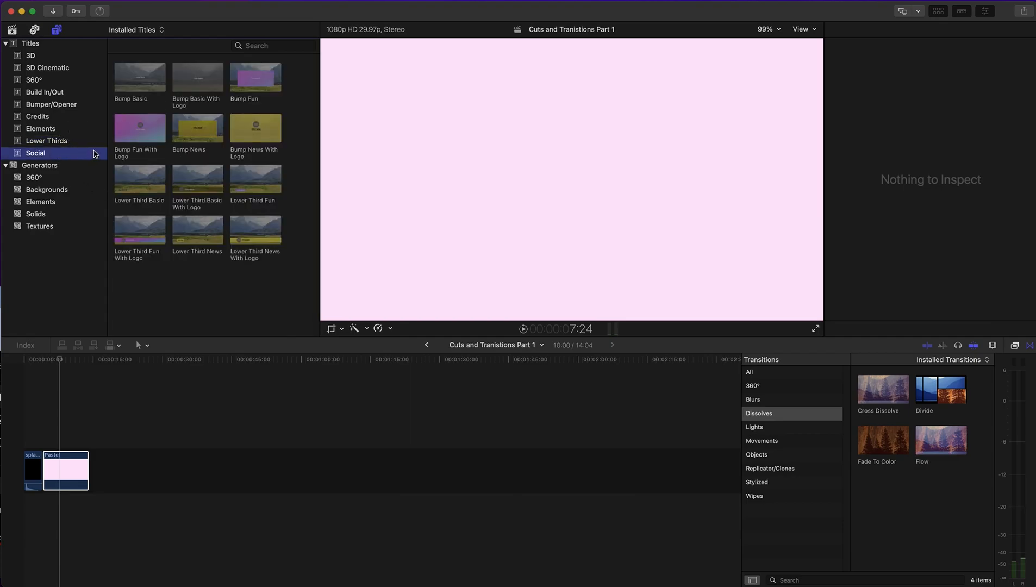
{"action": "left_click_drag", "start_coordinate": [146, 80], "coordinate": [49, 432]}
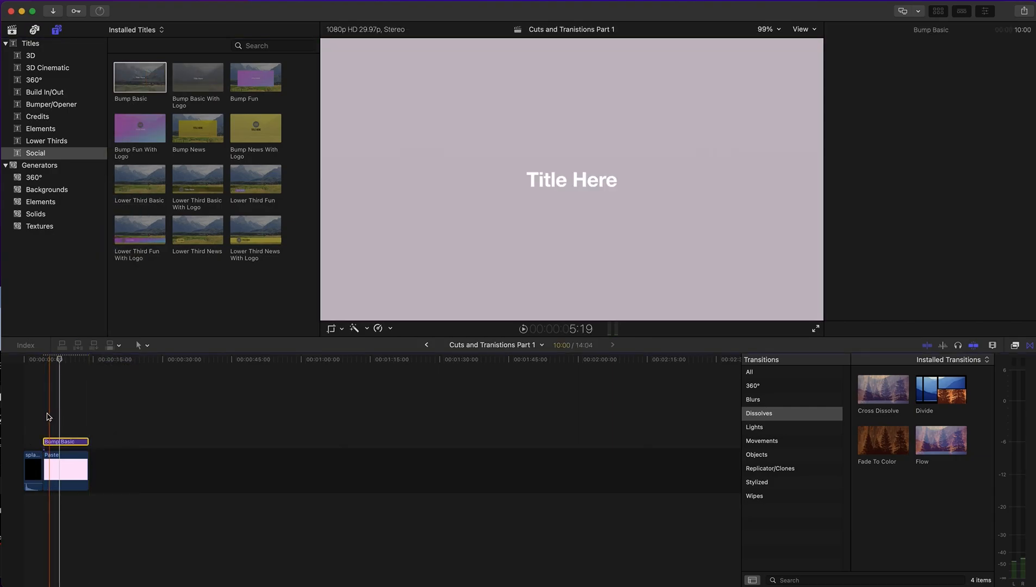
Replace the Bump Basic title's text with "Cuts/Transitions" and "Jump Cut" on a second line.
{"action": "double_click", "coordinate": [65, 442]}
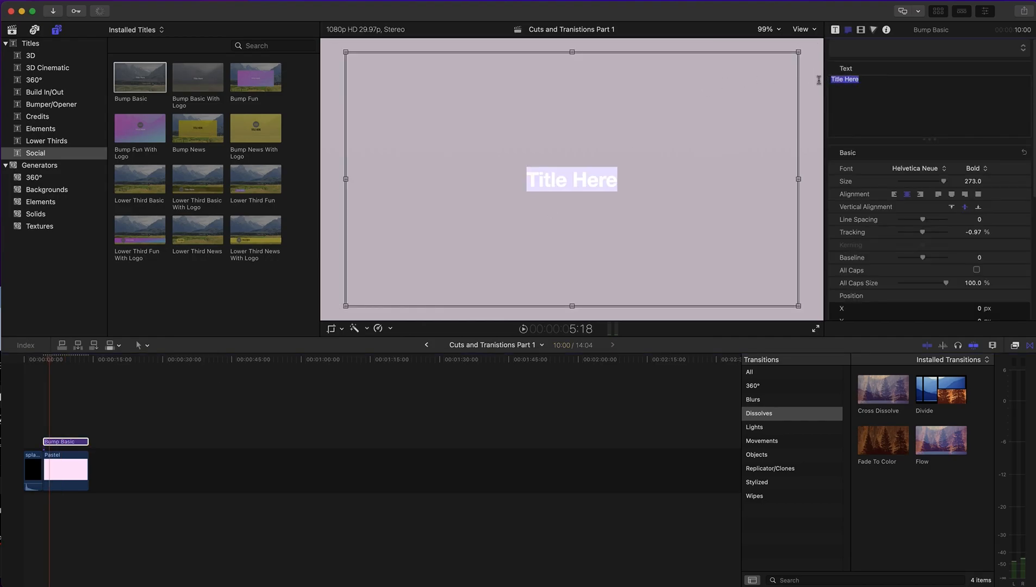
{"action": "type", "text": "Cuts/"}
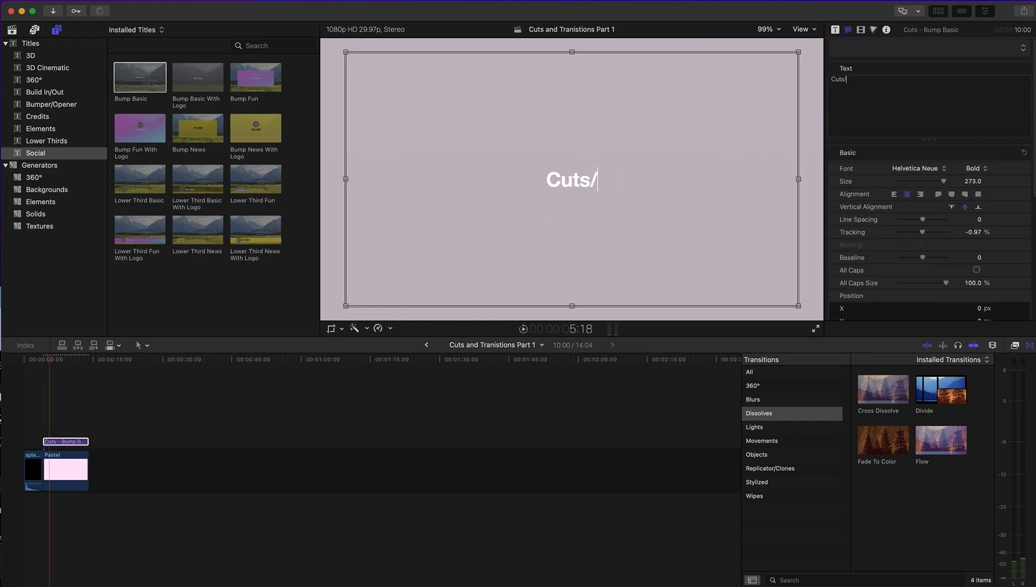
{"action": "type", "text": "Transitions"}
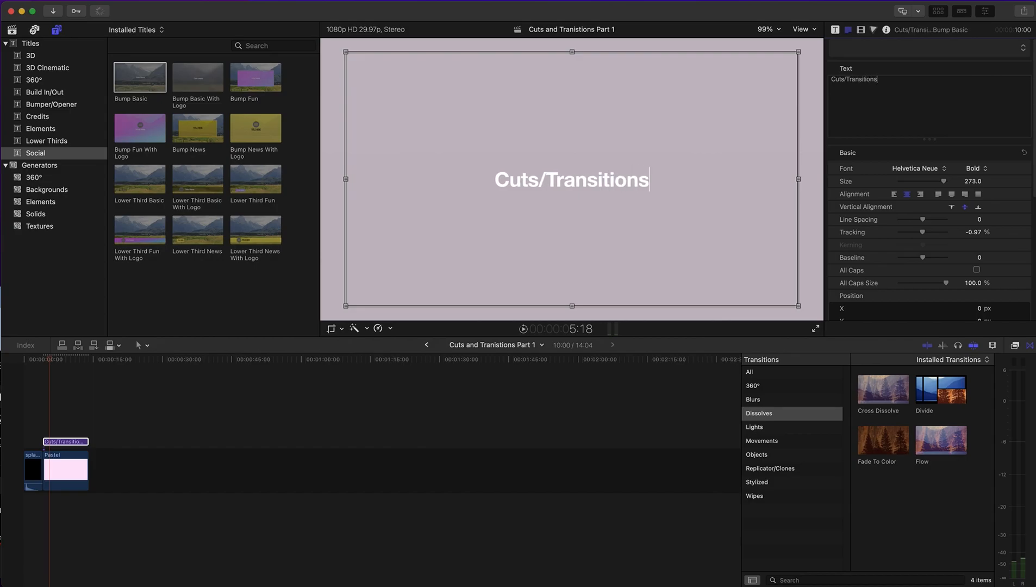
{"action": "key", "text": "Return"}
{"action": "type", "text": "Jump Cut"}
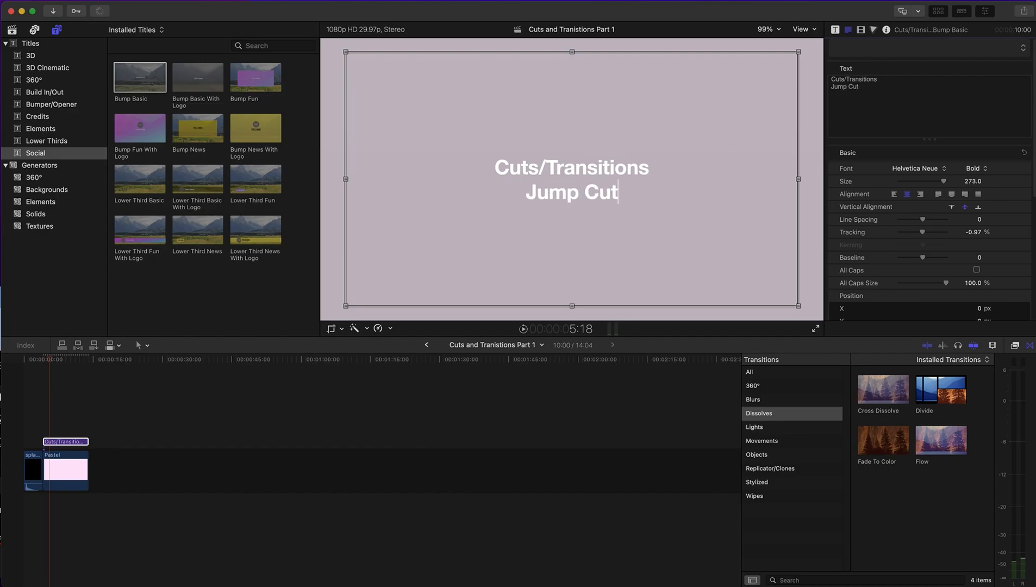
Reduce the font size of the "Cuts/Transitions" line to 157.
{"action": "left_click_drag", "start_coordinate": [882, 80], "coordinate": [831, 81]}
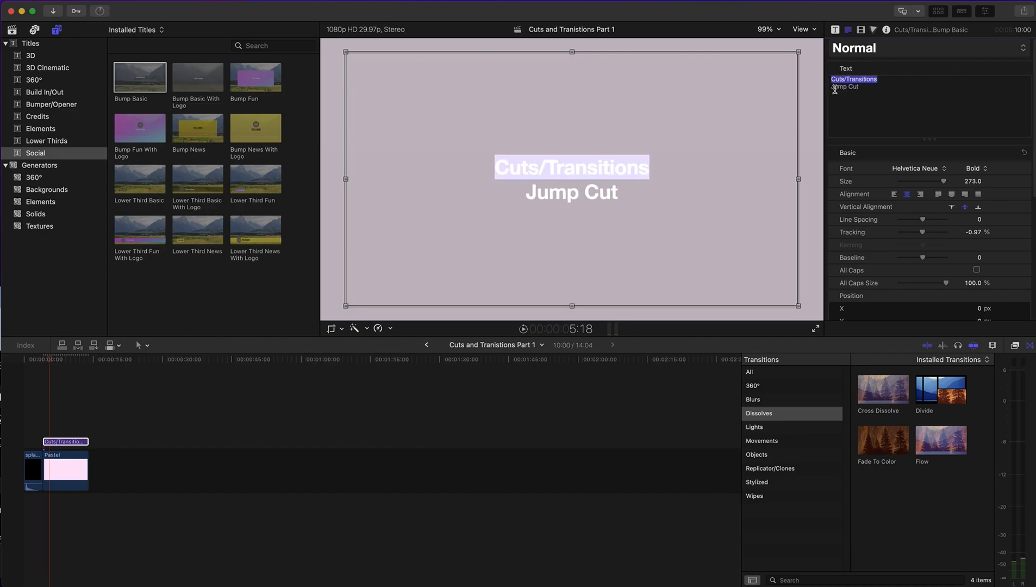
{"action": "left_click_drag", "start_coordinate": [946, 184], "coordinate": [925, 184]}
{"action": "key", "text": "Right"}
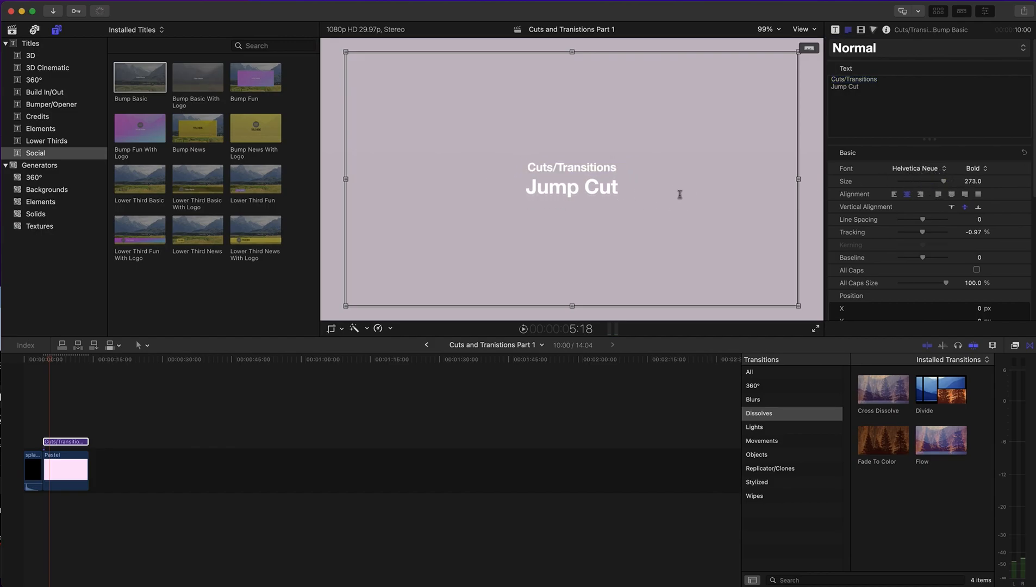
Show the title/action safe zones and the horizon overlay in the viewer to check the title's placement.
{"action": "left_click", "coordinate": [814, 31]}
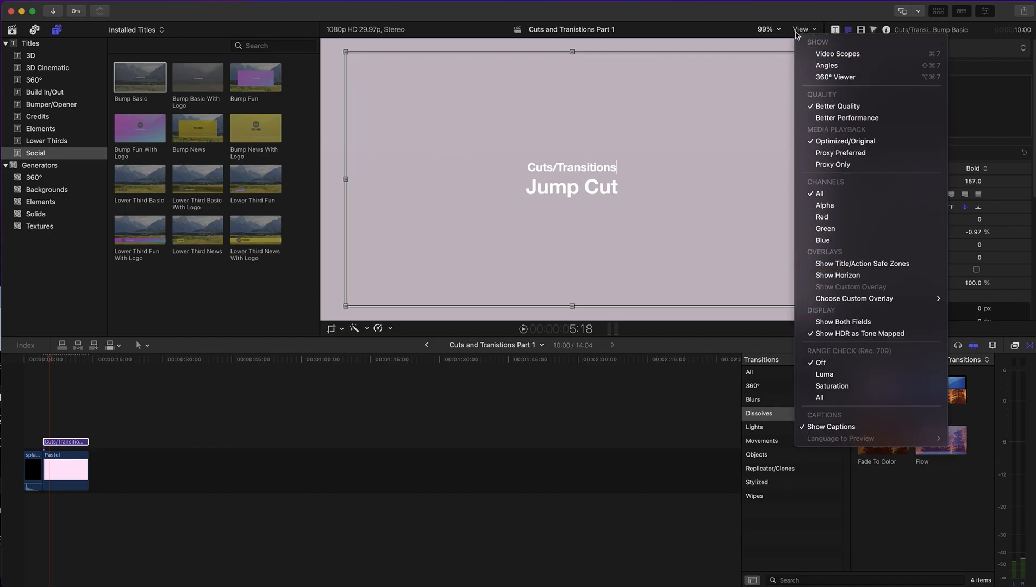
{"action": "left_click", "coordinate": [857, 266]}
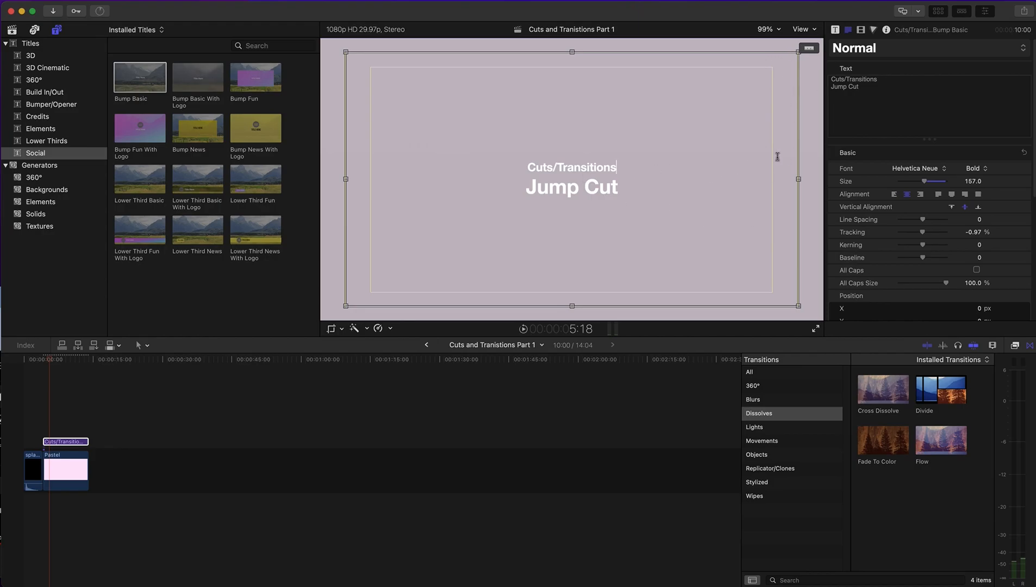
{"action": "left_click", "coordinate": [814, 31]}
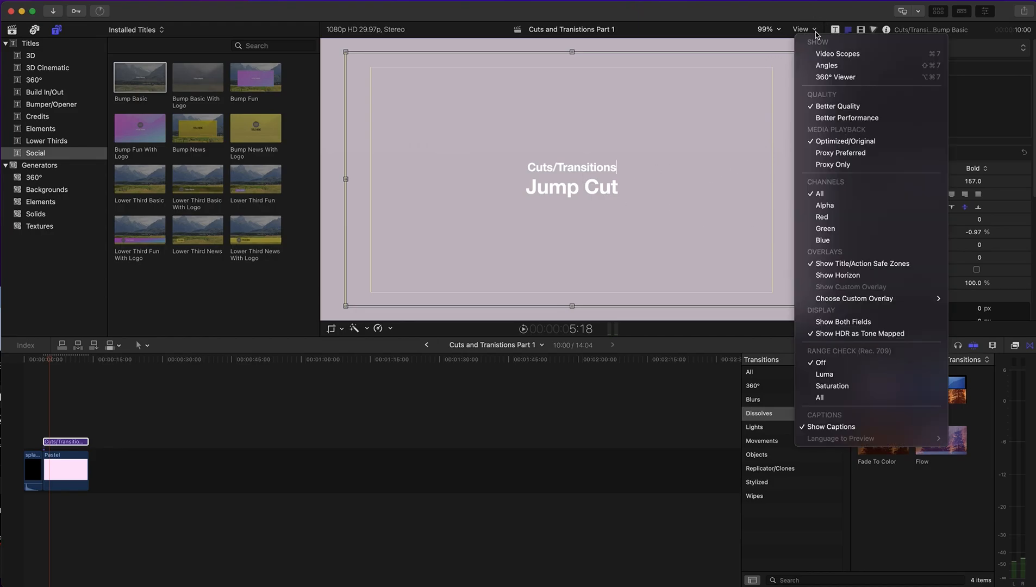
{"action": "left_click", "coordinate": [822, 276]}
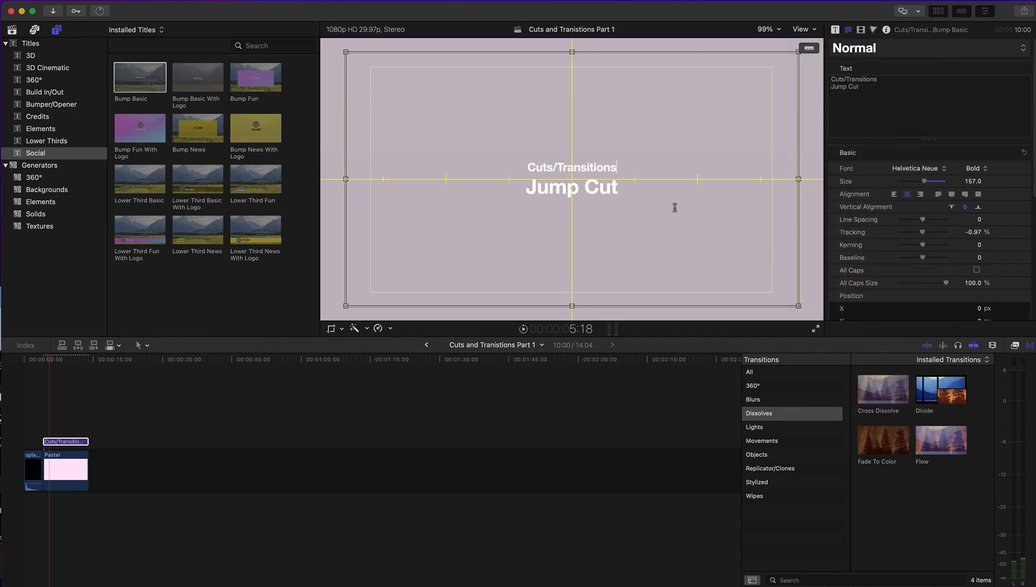
Hide the horizon overlay and the title/action safe zones in the viewer.
{"action": "left_click", "coordinate": [810, 29]}
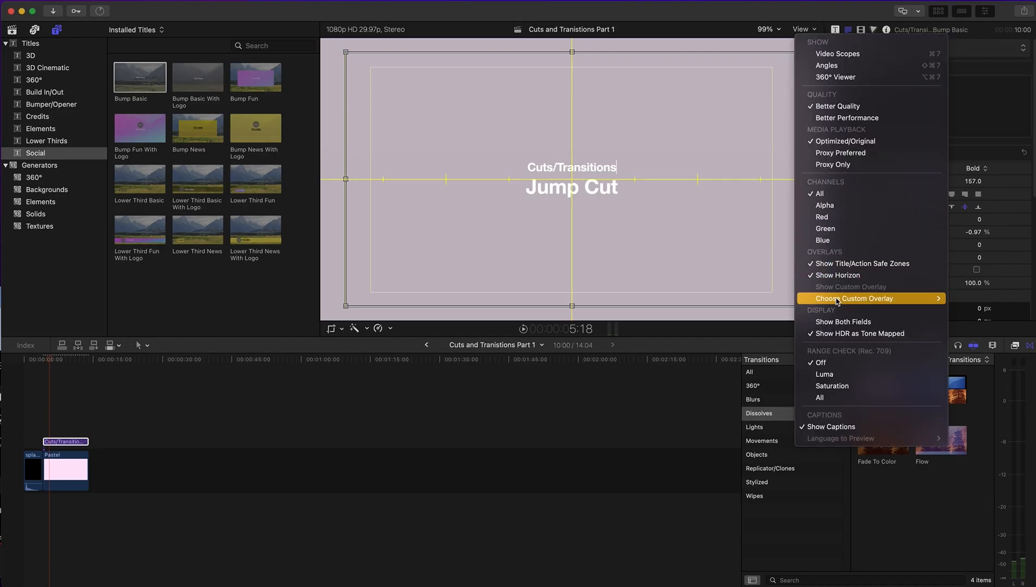
{"action": "left_click", "coordinate": [838, 278]}
{"action": "left_click", "coordinate": [808, 48]}
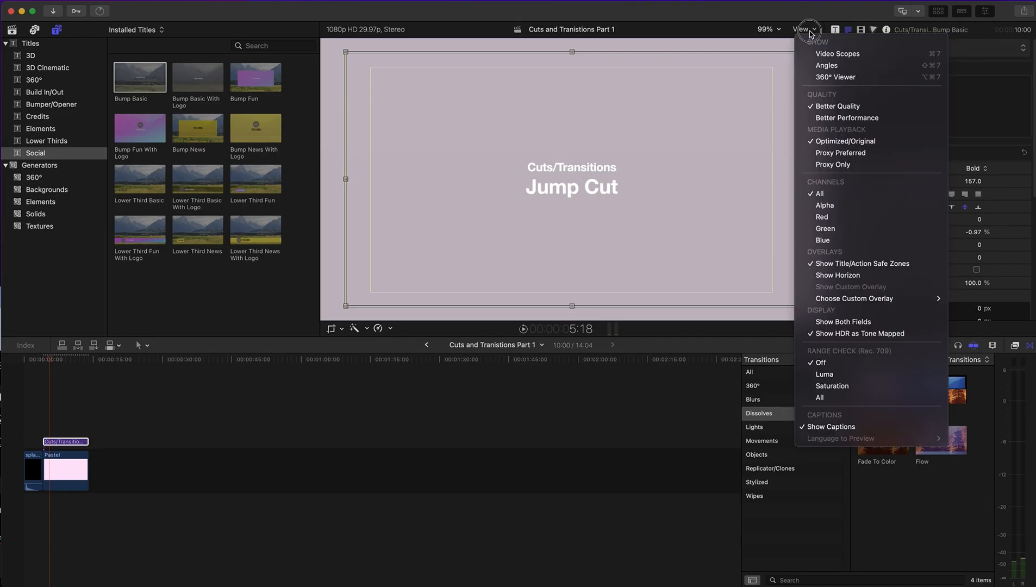
{"action": "left_click", "coordinate": [837, 263]}
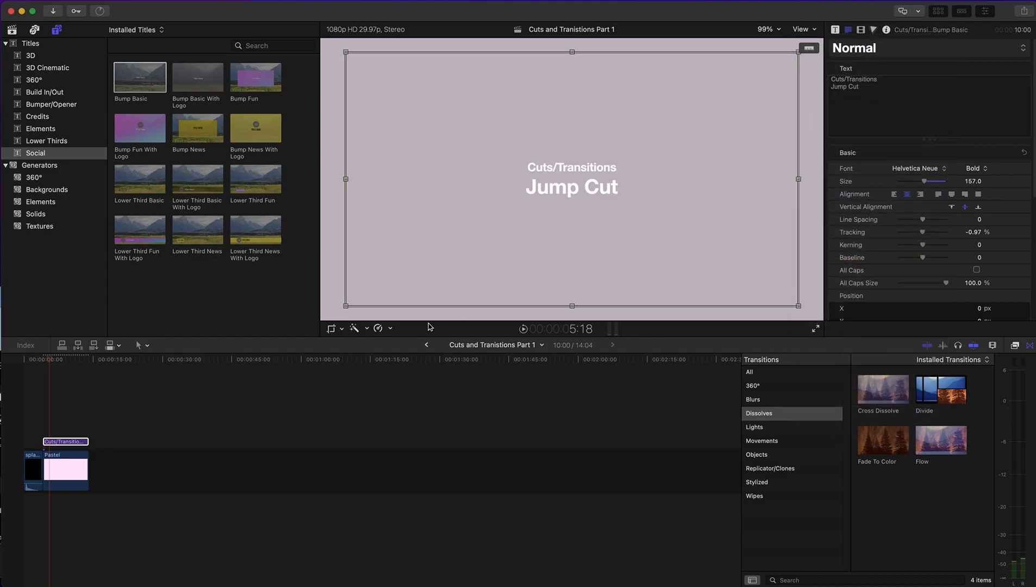
Play the project from its beginning to check the splash screen and the title card.
{"action": "left_click", "coordinate": [273, 401]}
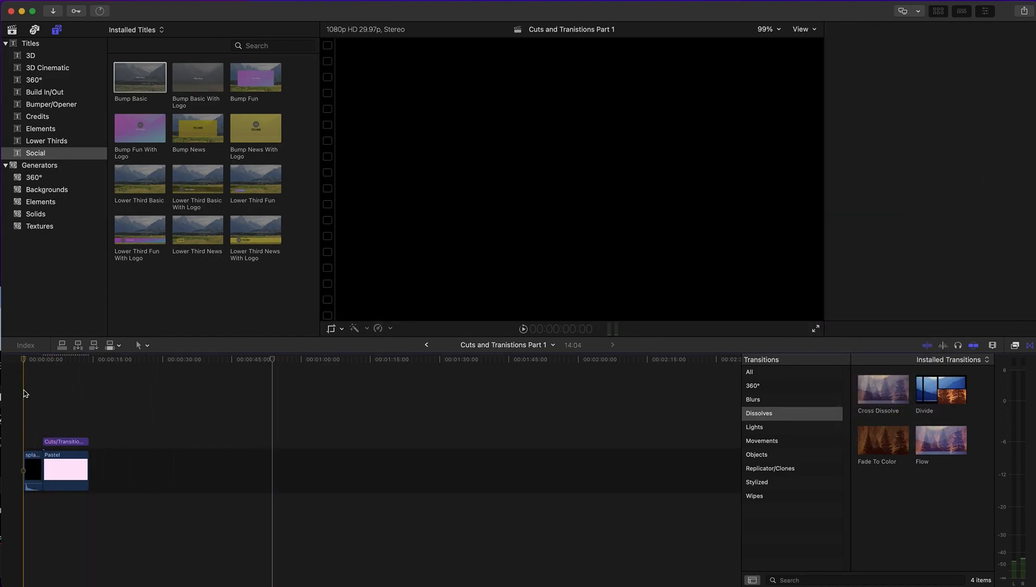
{"action": "key", "text": "Home"}
{"action": "key", "text": "space"}
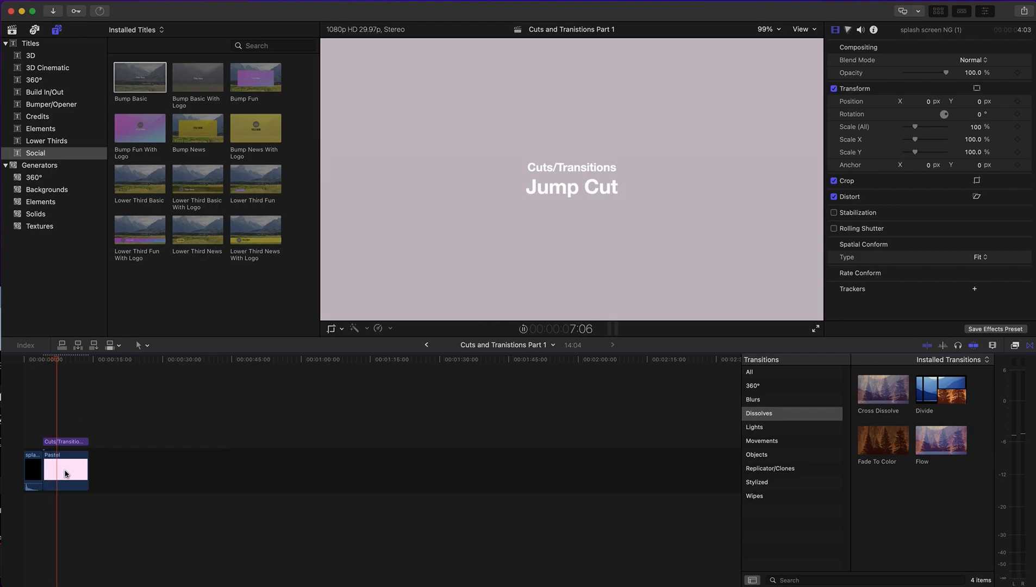
Shorten the Cuts/Transitions title and the Pastel background beneath it to a matching length of about 4:22.
{"action": "left_click", "coordinate": [83, 441]}
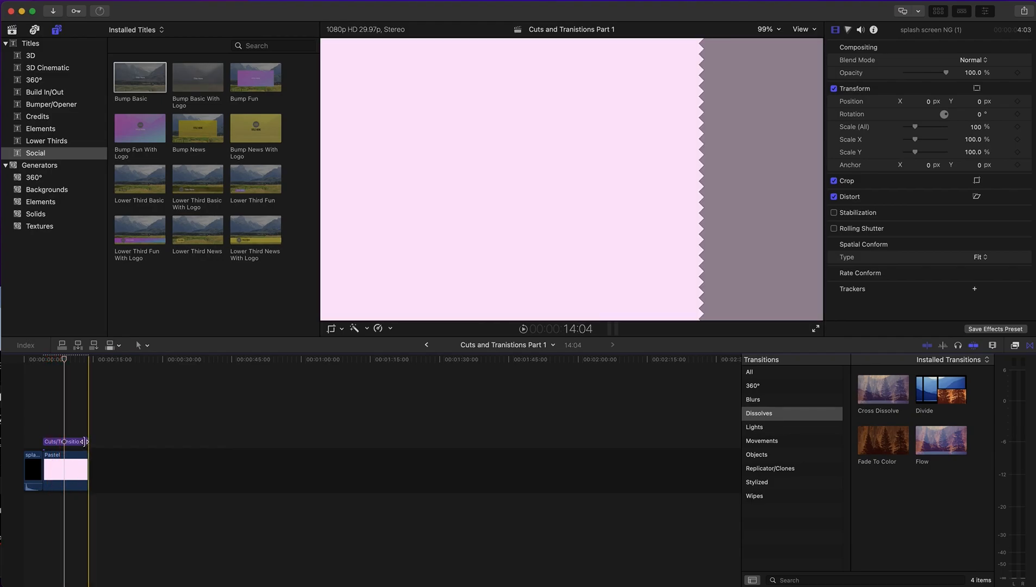
{"action": "left_click_drag", "start_coordinate": [83, 441], "coordinate": [63, 471]}
{"action": "left_click", "coordinate": [85, 472]}
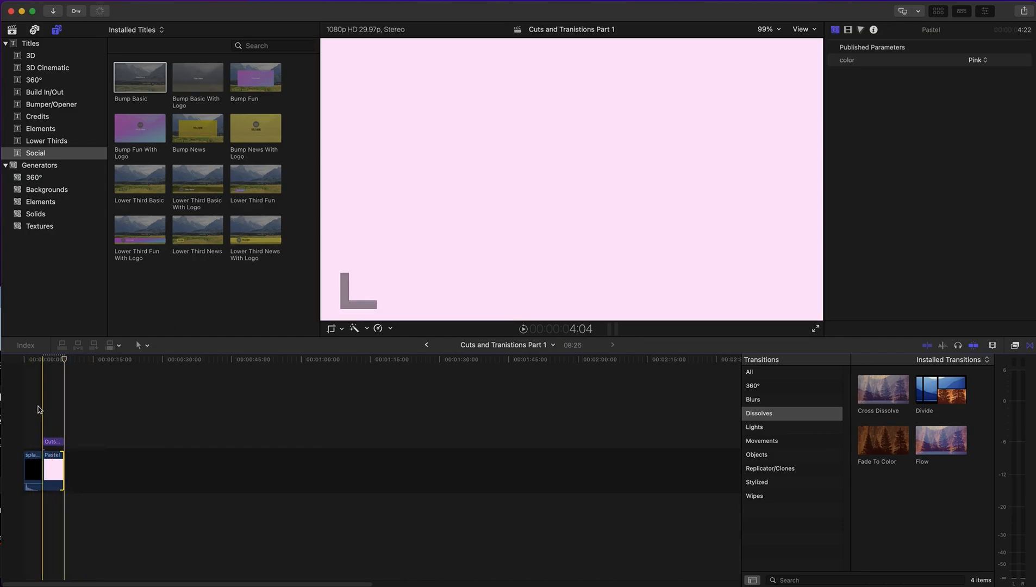
Play back the shortened title card through to the end of the timeline.
{"action": "key", "text": "space"}
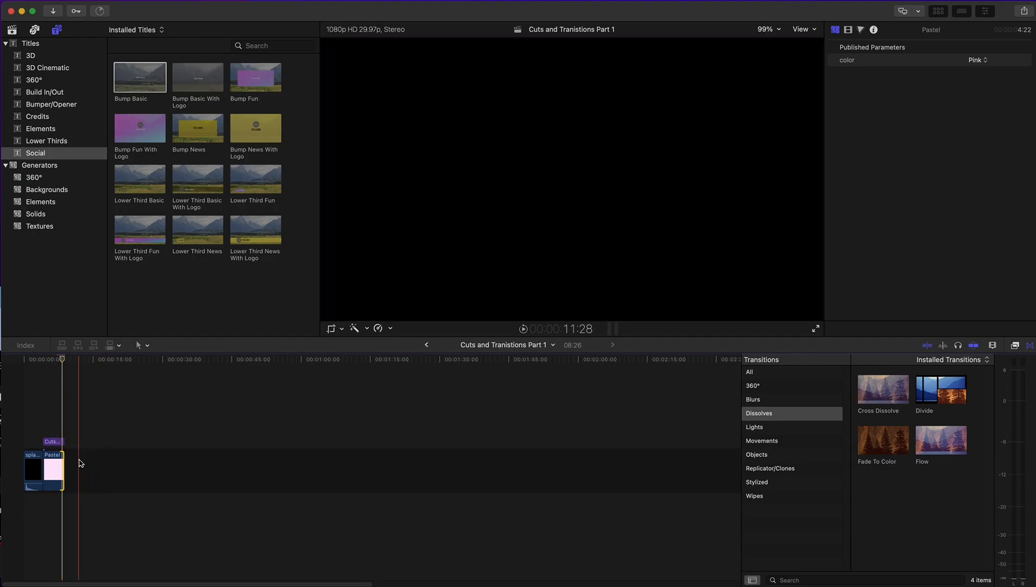
{"action": "left_click", "coordinate": [80, 463]}
{"action": "left_click", "coordinate": [89, 433]}
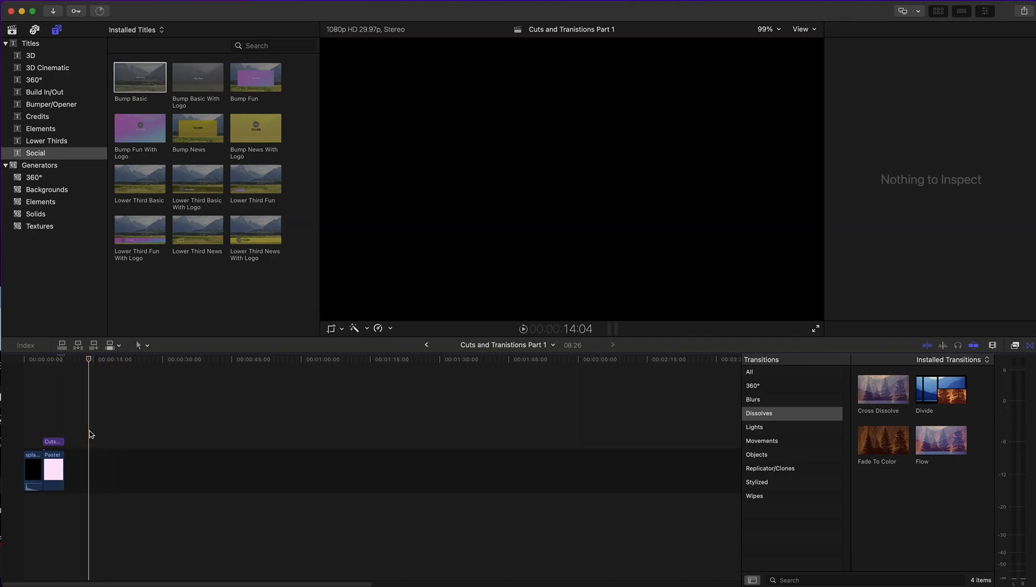
{"action": "left_click", "coordinate": [143, 449]}
{"action": "left_click", "coordinate": [106, 496]}
{"action": "left_click", "coordinate": [74, 506]}
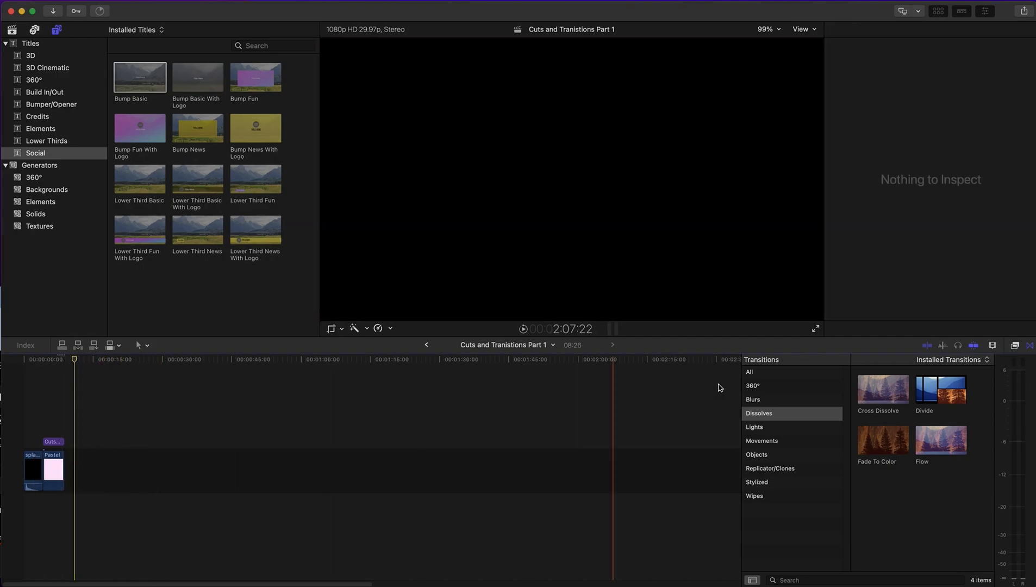
Adjust the timeline zoom so all clips fit in view with their full names readable.
{"action": "left_click", "coordinate": [990, 345]}
{"action": "left_click", "coordinate": [994, 346]}
{"action": "left_click", "coordinate": [989, 346]}
{"action": "mouse_move", "coordinate": [1009, 367]}
{"action": "left_mouse_down"}
{"action": "mouse_move", "coordinate": [950, 375]}
{"action": "mouse_move", "coordinate": [1008, 368]}
{"action": "left_mouse_up"}
{"action": "scroll", "coordinate": [212, 466], "scroll_direction": "left", "scroll_amount": 18}
{"action": "scroll", "coordinate": [379, 446], "scroll_direction": "right", "scroll_amount": 15}
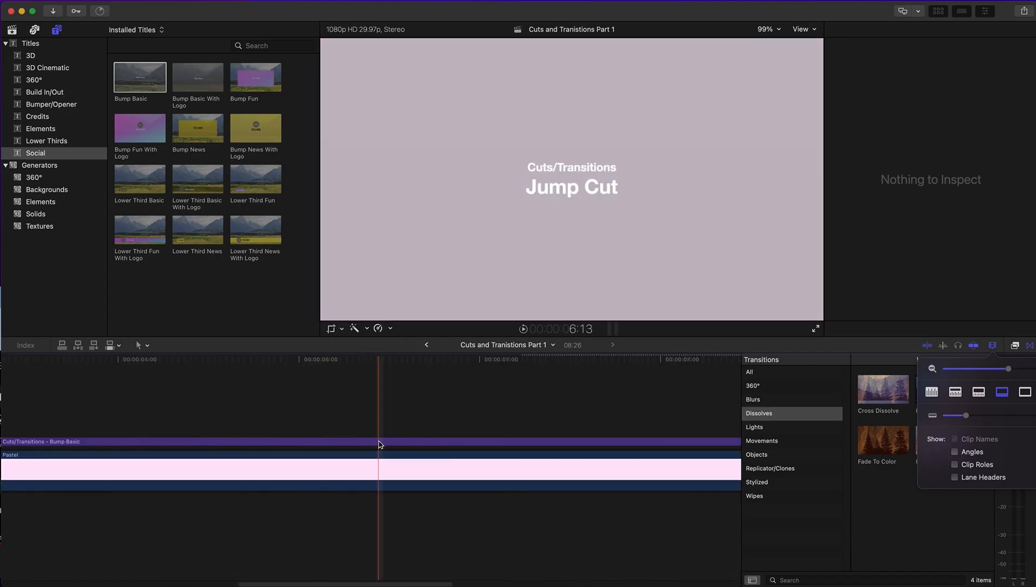
{"action": "scroll", "coordinate": [245, 408], "scroll_direction": "left", "scroll_amount": 10}
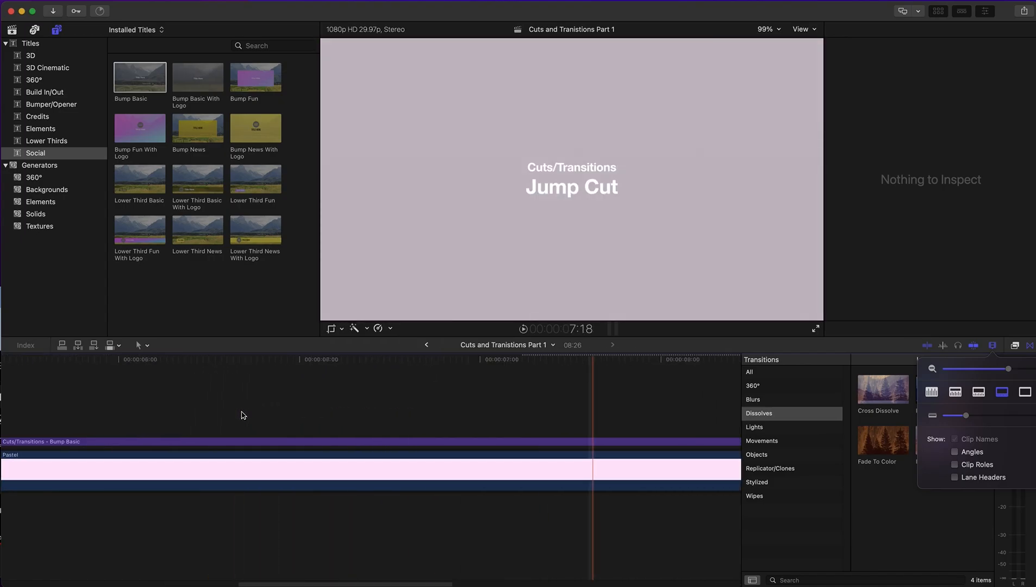
{"action": "scroll", "coordinate": [241, 415], "scroll_direction": "right", "scroll_amount": 16}
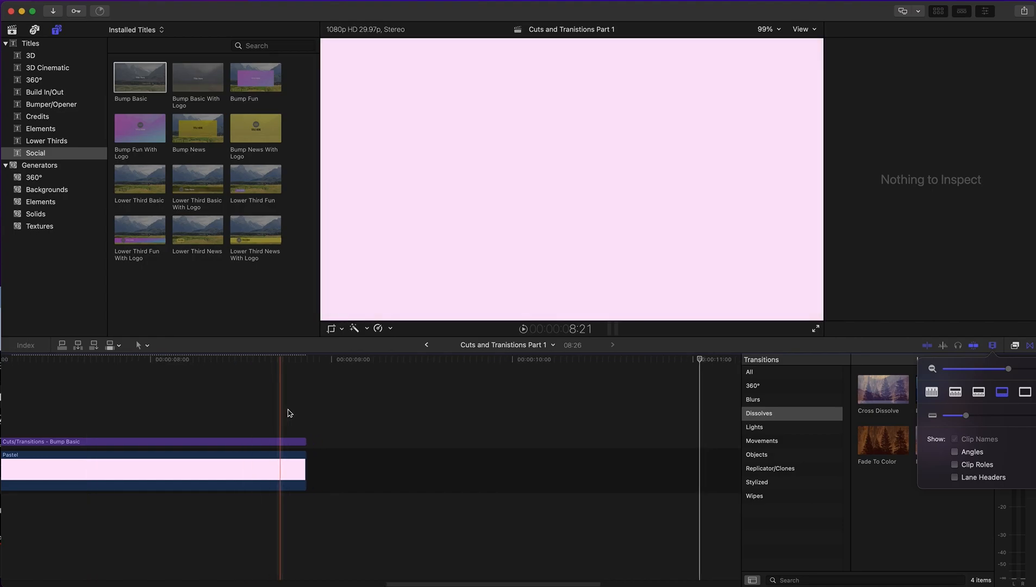
{"action": "scroll", "coordinate": [290, 408], "scroll_direction": "left", "scroll_amount": 6}
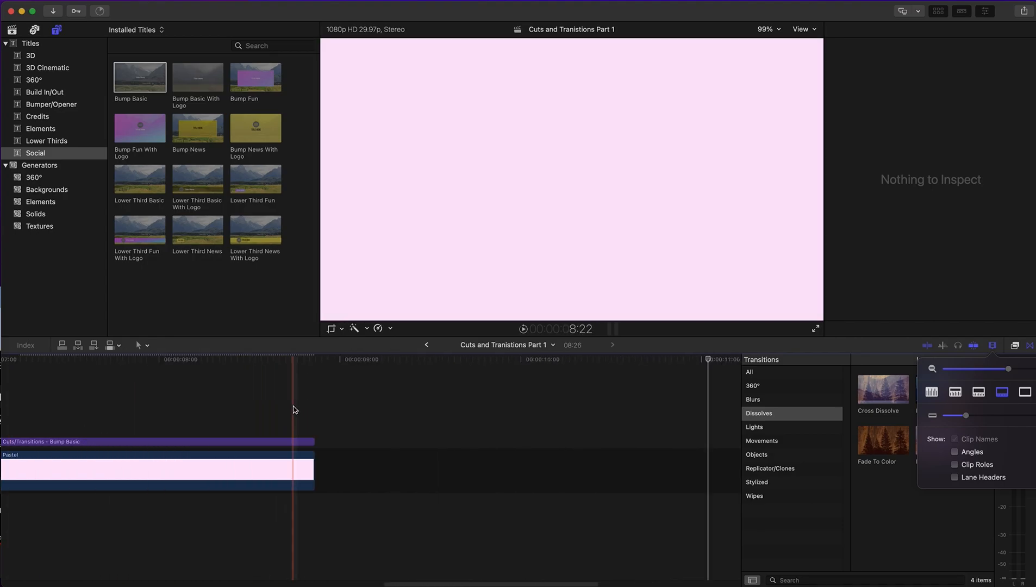
{"action": "key", "text": "super+minus"}
{"action": "key", "text": "super+minus"}
{"action": "key", "text": "super+minus"}
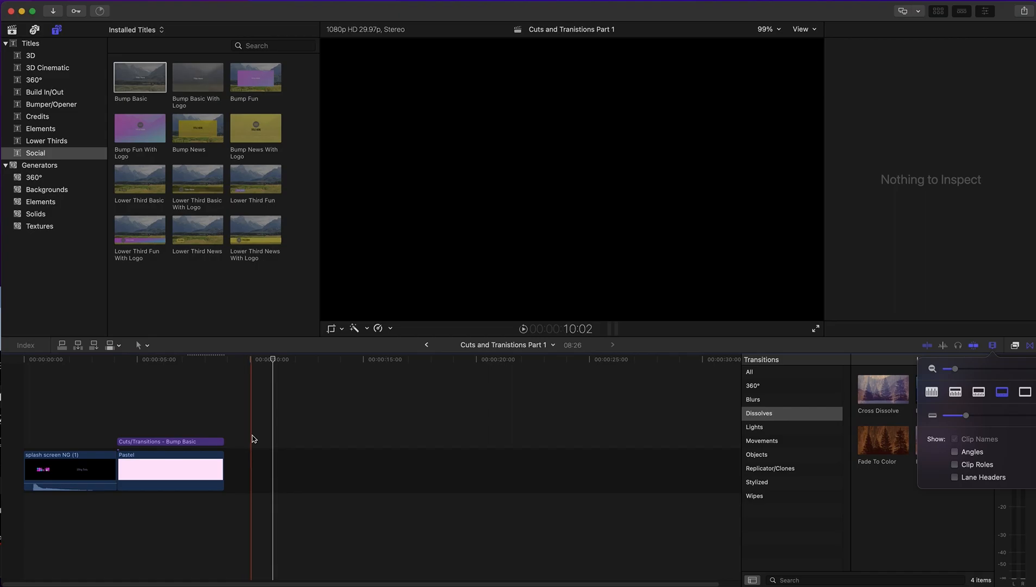
Skim through the Jump Cut clip in the 8-31-21 event to examine the footage for usable sections.
{"action": "left_click", "coordinate": [13, 31]}
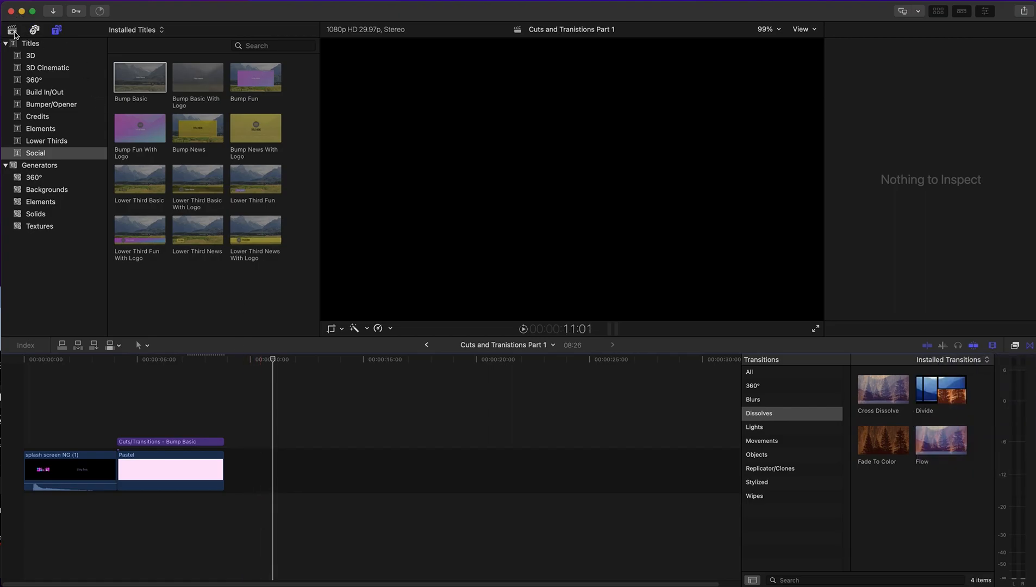
{"action": "left_click", "coordinate": [14, 32]}
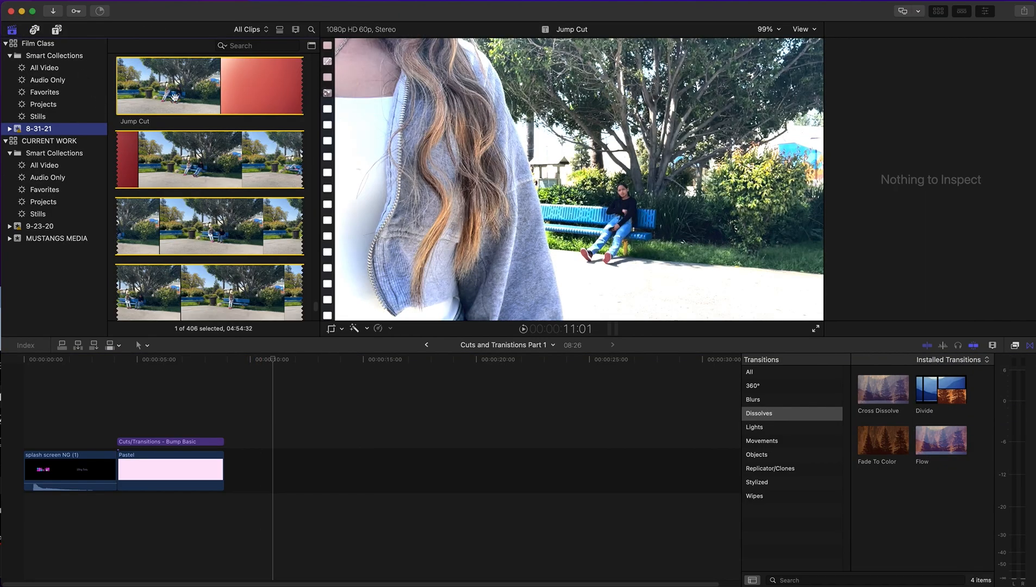
{"action": "left_click", "coordinate": [175, 99]}
{"action": "left_click", "coordinate": [179, 124]}
{"action": "left_click", "coordinate": [149, 99]}
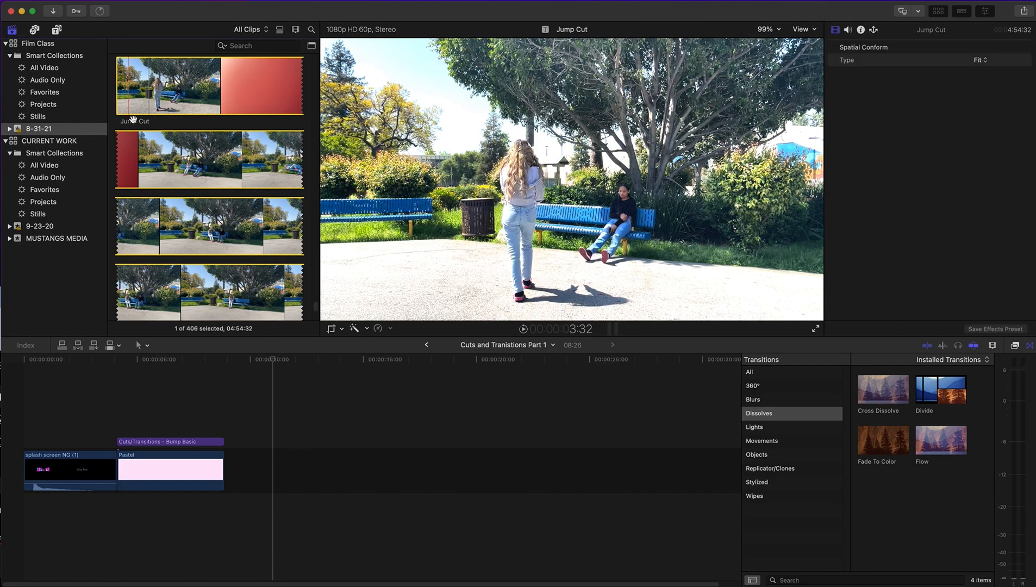
{"action": "left_click", "coordinate": [140, 125]}
{"action": "scroll", "coordinate": [174, 165], "scroll_direction": "down", "scroll_amount": 3}
{"action": "scroll", "coordinate": [175, 165], "scroll_direction": "down", "scroll_amount": 3}
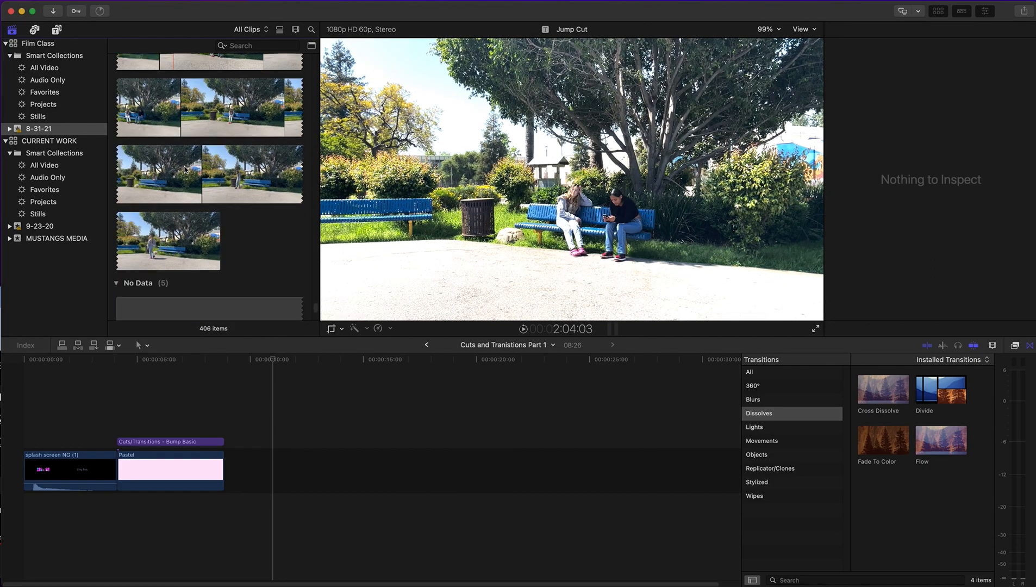
{"action": "left_click", "coordinate": [236, 151]}
{"action": "scroll", "coordinate": [256, 261], "scroll_direction": "up", "scroll_amount": 3}
{"action": "scroll", "coordinate": [232, 142], "scroll_direction": "up", "scroll_amount": 3}
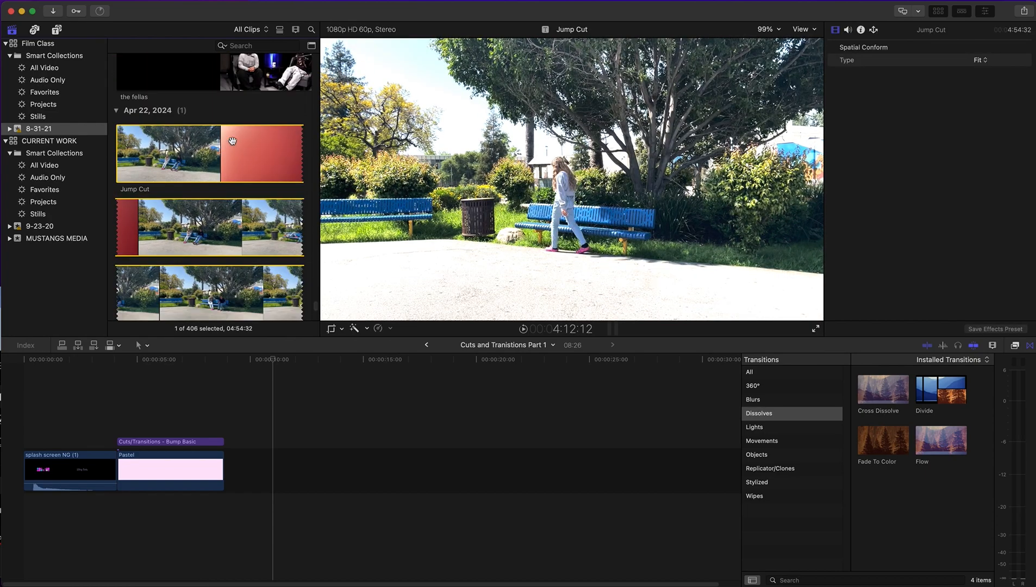
{"action": "left_click", "coordinate": [215, 112]}
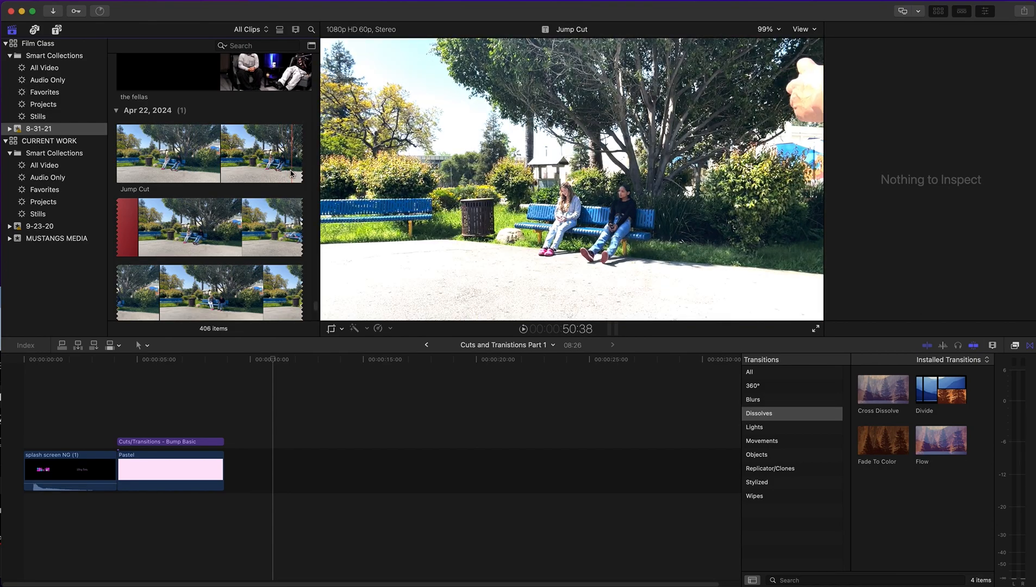
Mark a 5:06 range of the Jump Cut clip starting near 51 seconds and append it after the Pastel background.
{"action": "left_click_drag", "start_coordinate": [291, 173], "coordinate": [120, 226]}
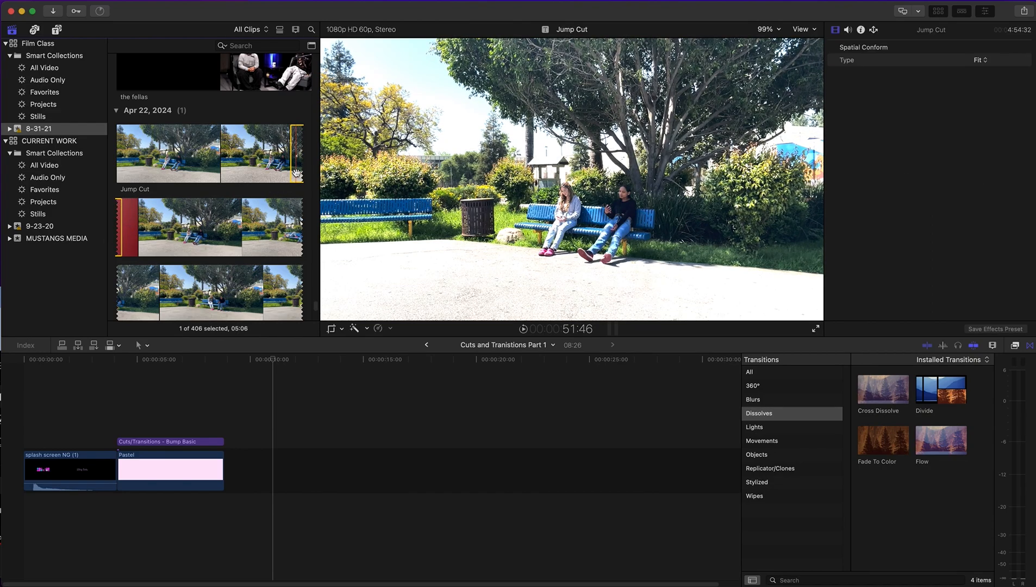
{"action": "left_click_drag", "start_coordinate": [296, 158], "coordinate": [226, 485]}
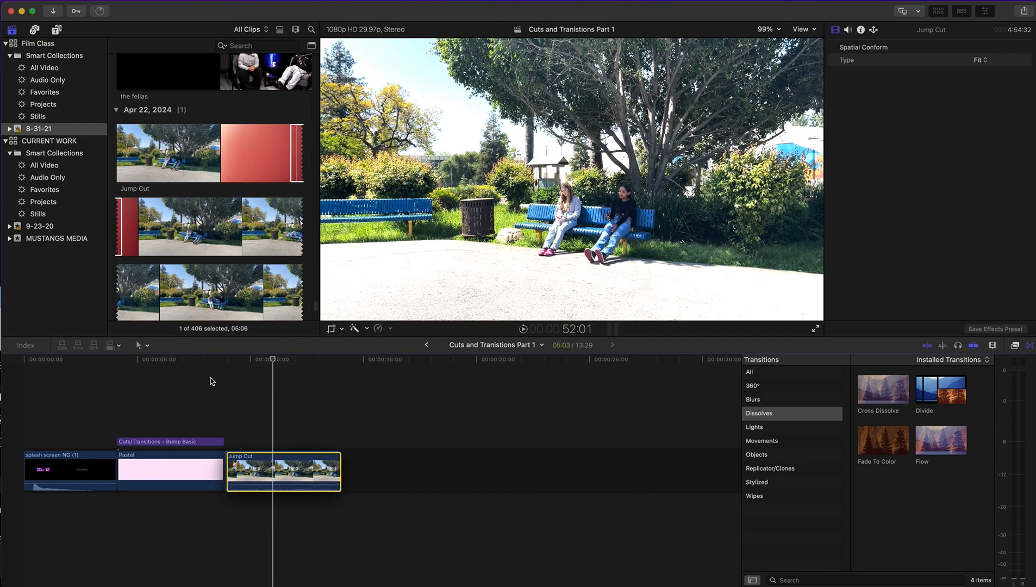
{"action": "left_click", "coordinate": [527, 233]}
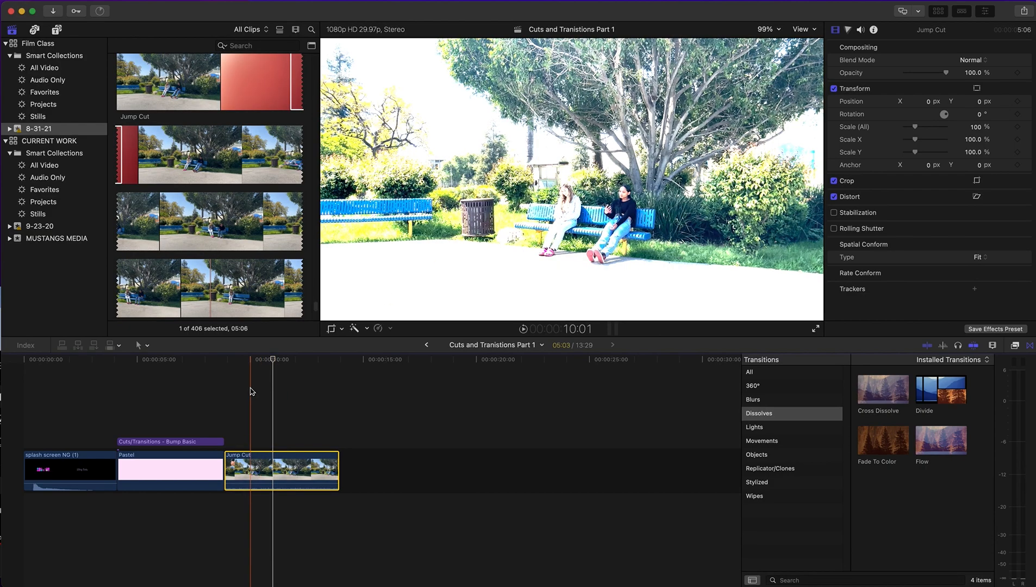
Play the added Jump Cut clip from its start in the timeline and select it.
{"action": "left_click", "coordinate": [225, 386]}
{"action": "key", "text": "space"}
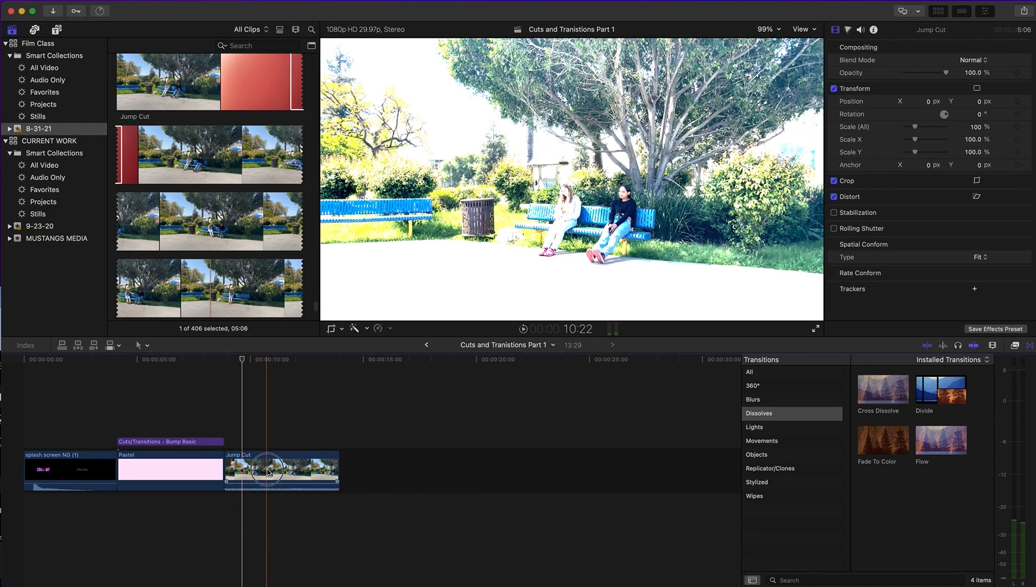
{"action": "left_click", "coordinate": [279, 470]}
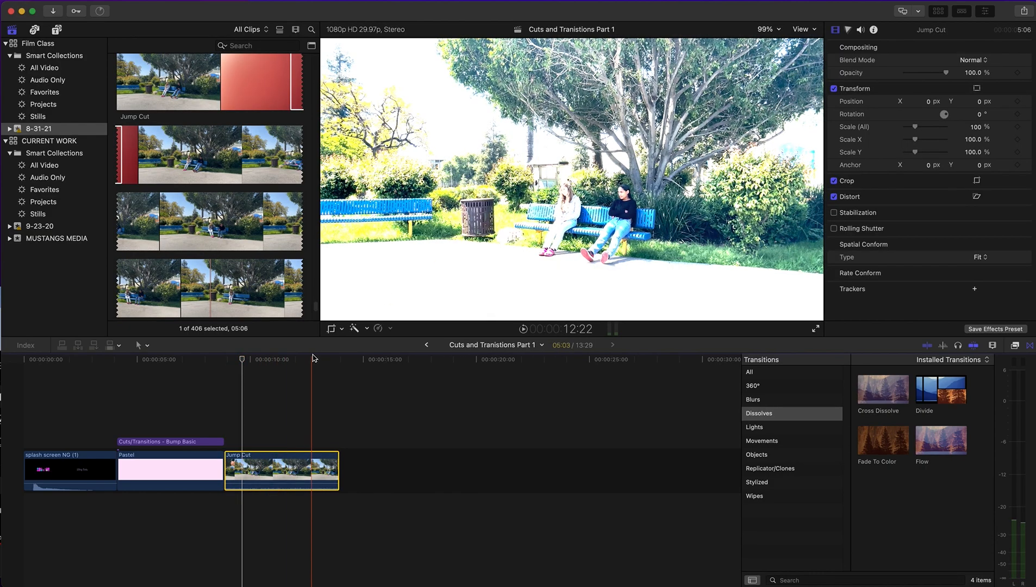
{"action": "left_click", "coordinate": [368, 329]}
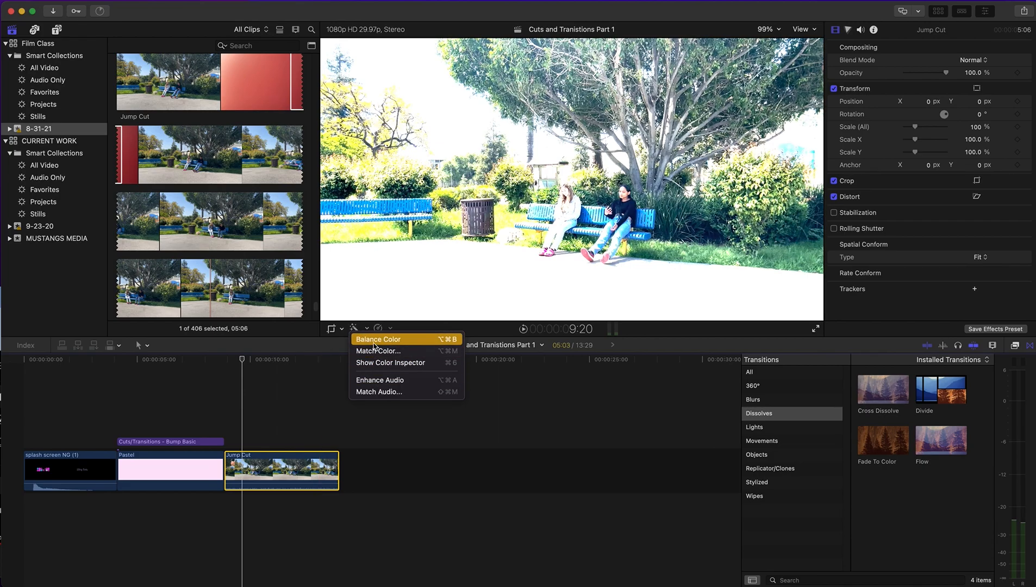
{"action": "left_click", "coordinate": [377, 351]}
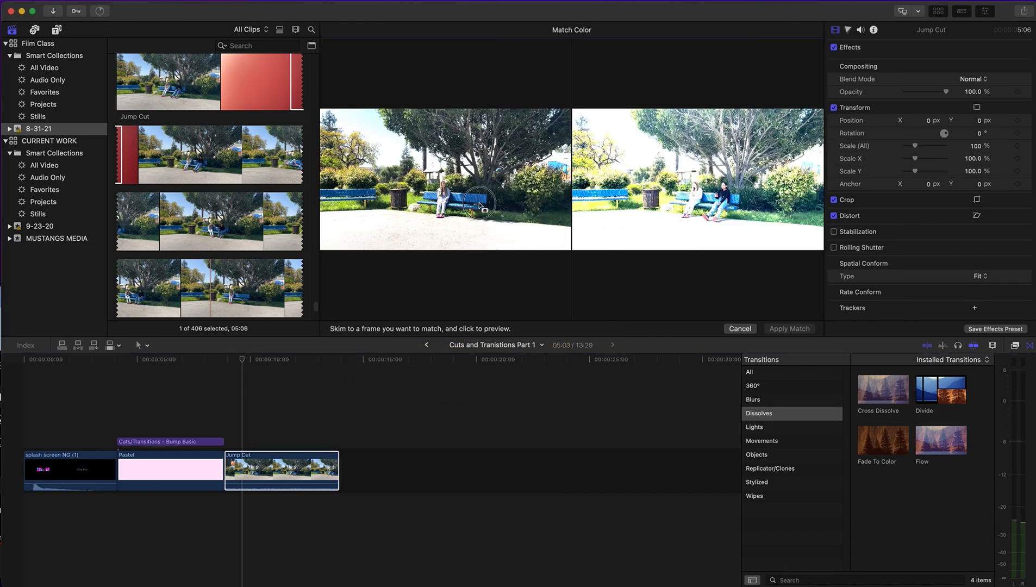
{"action": "left_click", "coordinate": [441, 234]}
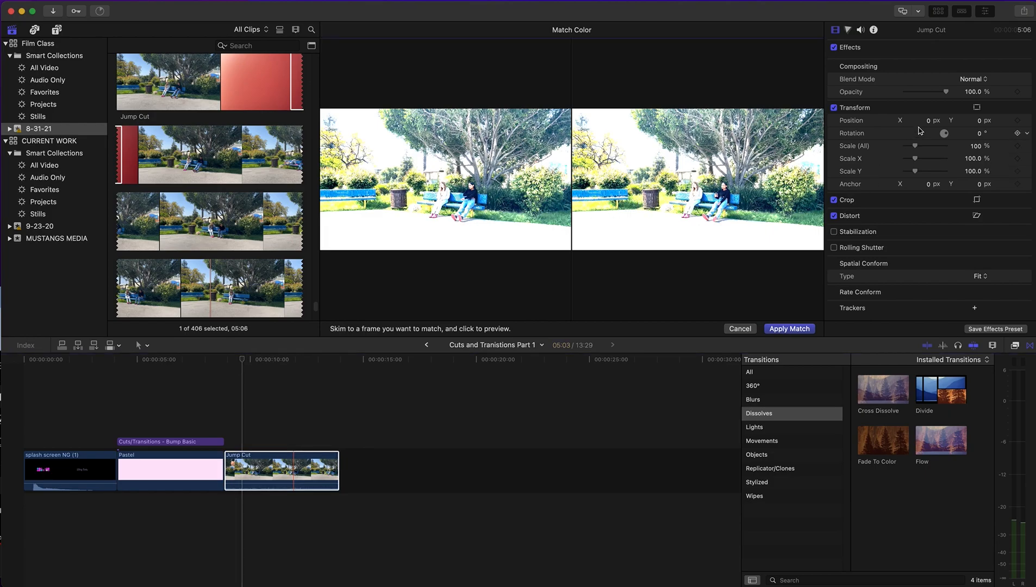
Correct the Jump Cut clip's exposure with the Color Board: Global -35%, Shadows 40%, Midtones -46% and Highlights -68%.
{"action": "left_click", "coordinate": [849, 31]}
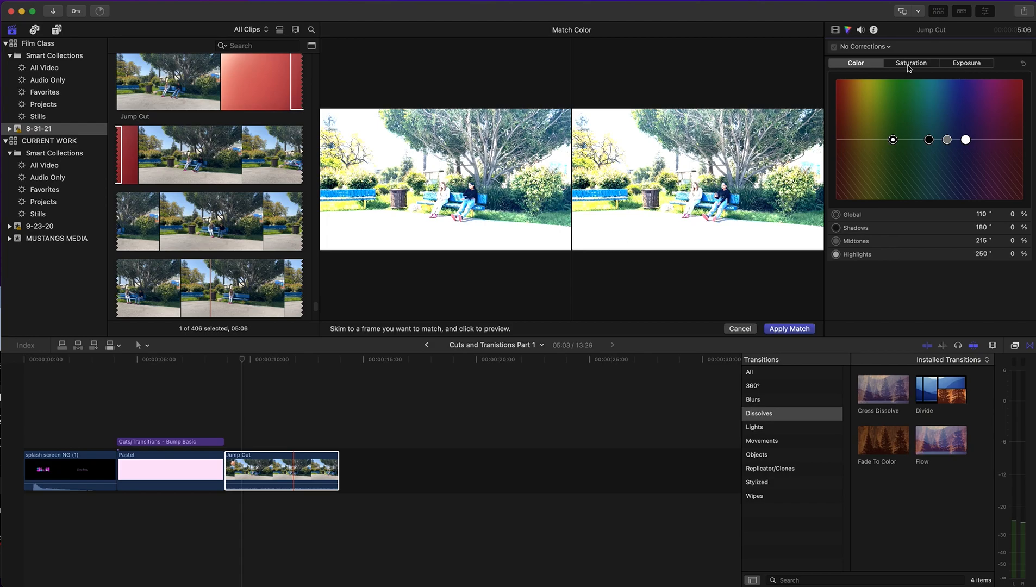
{"action": "left_click", "coordinate": [969, 62]}
{"action": "left_click_drag", "start_coordinate": [843, 140], "coordinate": [842, 161]}
{"action": "left_click_drag", "start_coordinate": [941, 143], "coordinate": [941, 158]}
{"action": "left_click_drag", "start_coordinate": [887, 139], "coordinate": [888, 116]}
{"action": "left_click_drag", "start_coordinate": [995, 139], "coordinate": [995, 180]}
{"action": "left_click_drag", "start_coordinate": [941, 159], "coordinate": [998, 182]}
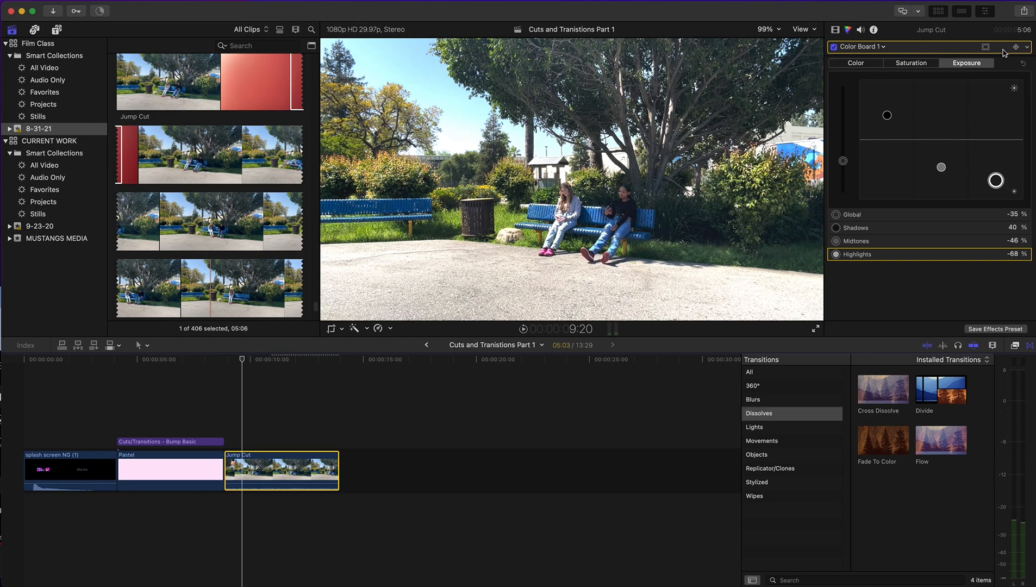
Switch the Jump Cut clip's effects off and on again to compare the exposure before and after correction.
{"action": "left_click", "coordinate": [1025, 49]}
{"action": "left_click", "coordinate": [1025, 49]}
{"action": "left_click", "coordinate": [1026, 49]}
{"action": "left_click", "coordinate": [1025, 49]}
{"action": "left_click", "coordinate": [1025, 49]}
{"action": "left_click", "coordinate": [1026, 49]}
{"action": "left_click", "coordinate": [835, 31]}
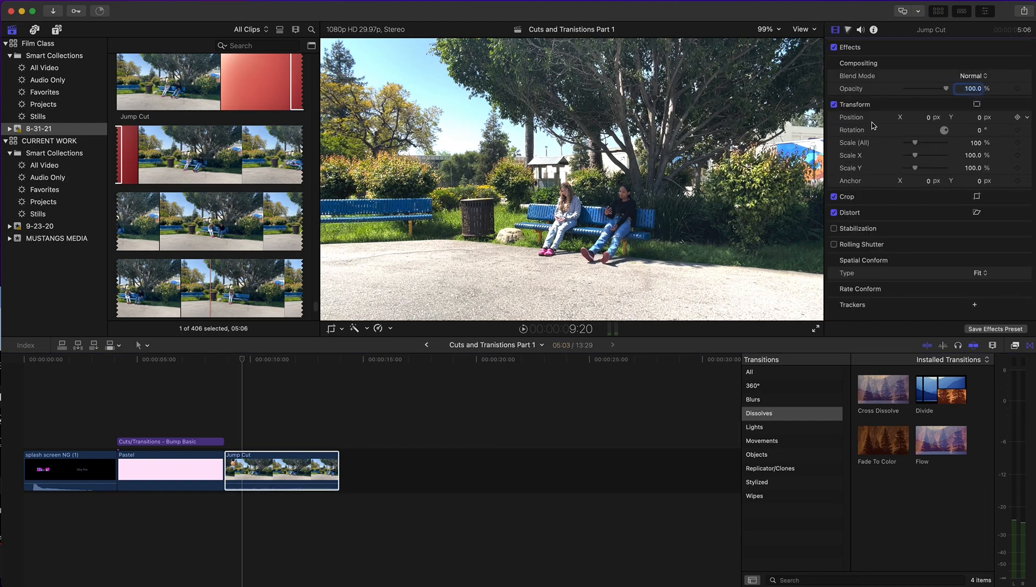
{"action": "left_click", "coordinate": [833, 49]}
{"action": "left_click", "coordinate": [834, 49]}
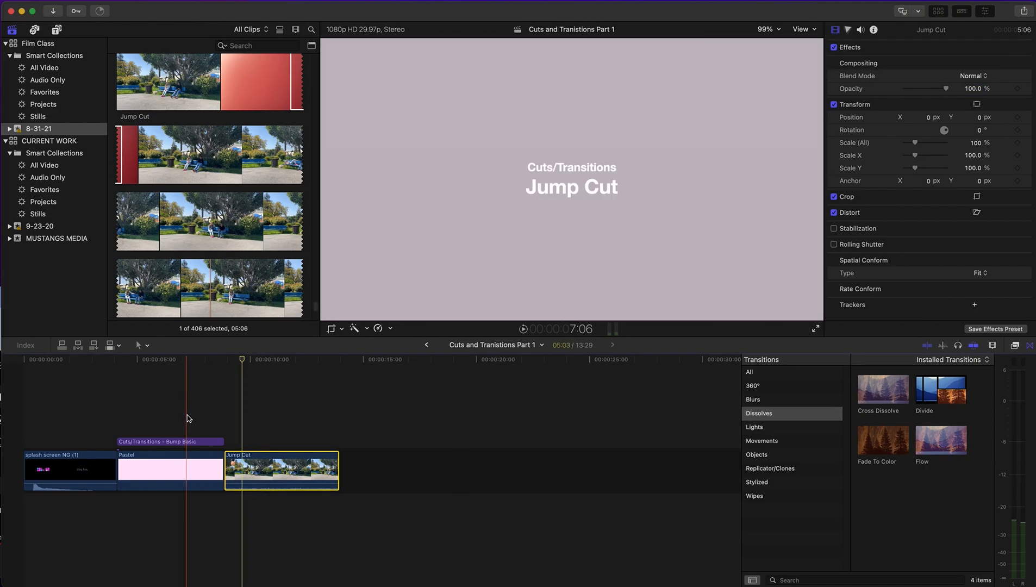
Play from the title card into the corrected Jump Cut clip to review the change between them.
{"action": "left_click", "coordinate": [197, 412]}
{"action": "key", "text": "space"}
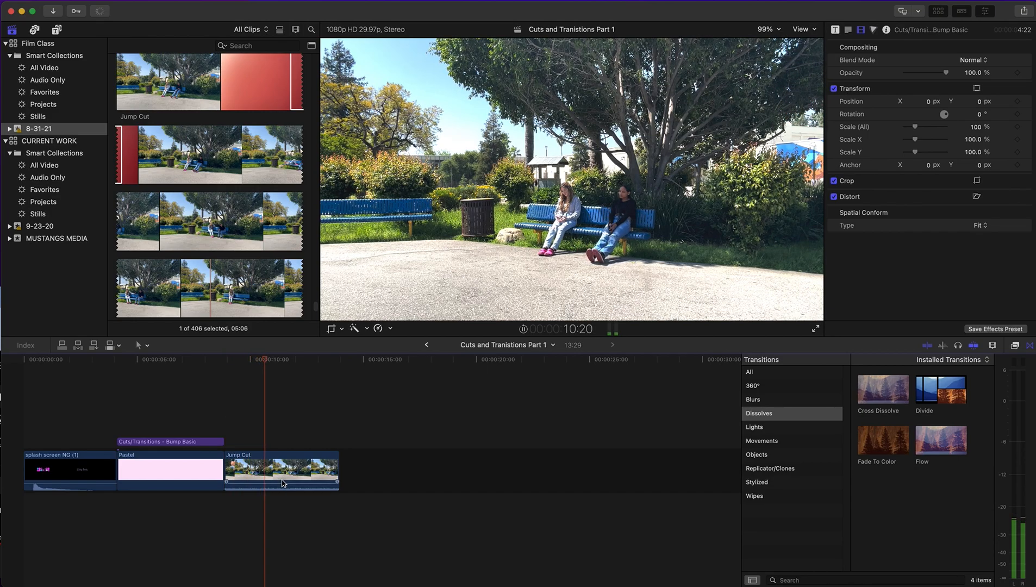
{"action": "left_click", "coordinate": [282, 484]}
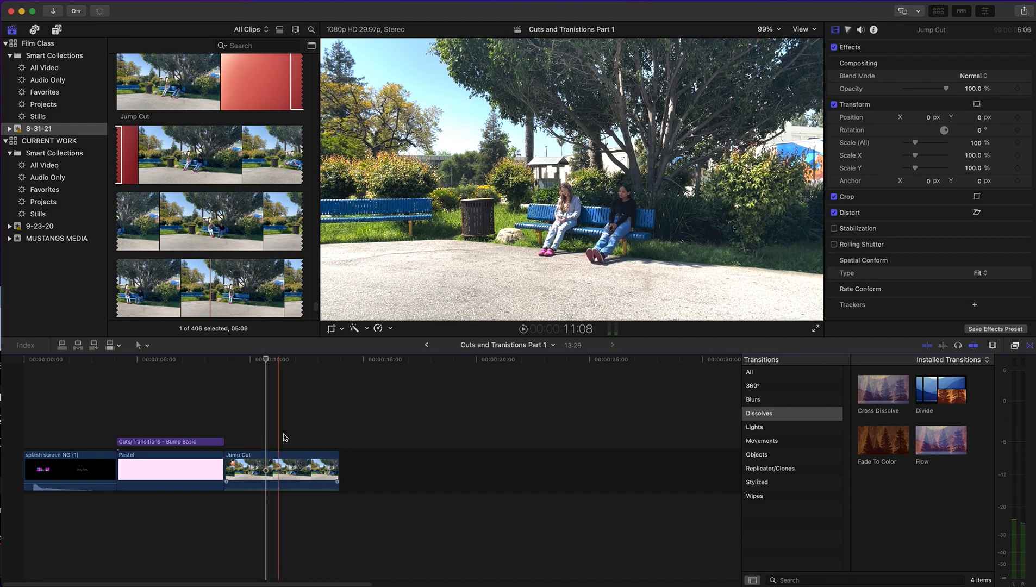
Replay the Jump Cut clip to find the cut point and trim its end to a duration of about 1:58.
{"action": "left_click", "coordinate": [230, 393]}
{"action": "key", "text": "space"}
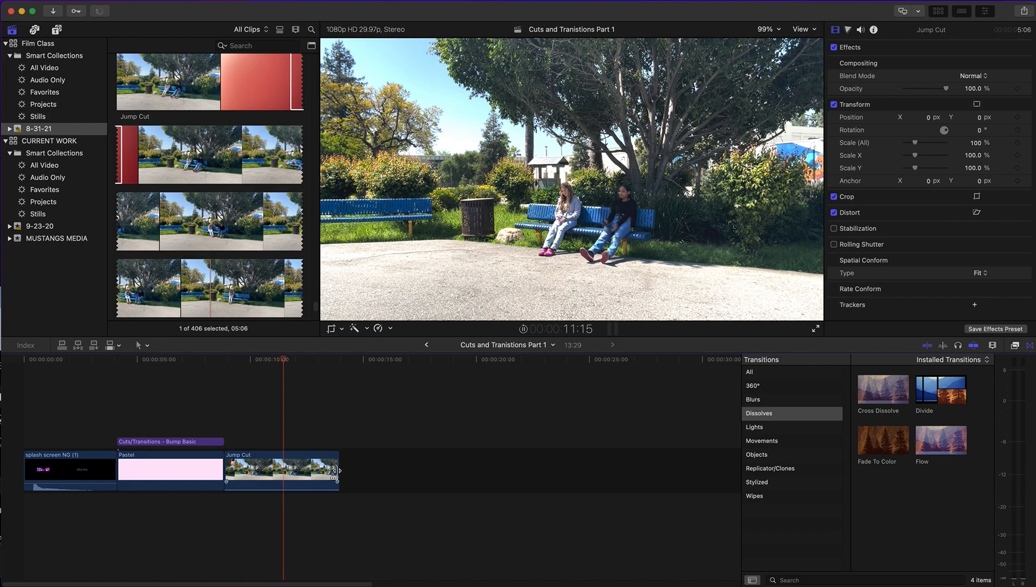
{"action": "left_click_drag", "start_coordinate": [338, 471], "coordinate": [267, 470]}
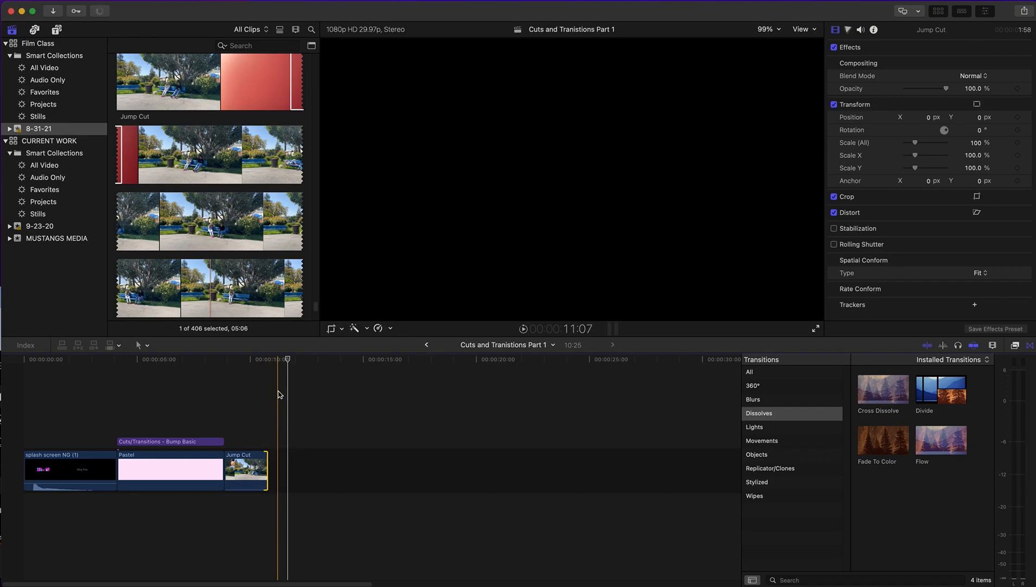
{"action": "left_click", "coordinate": [213, 373]}
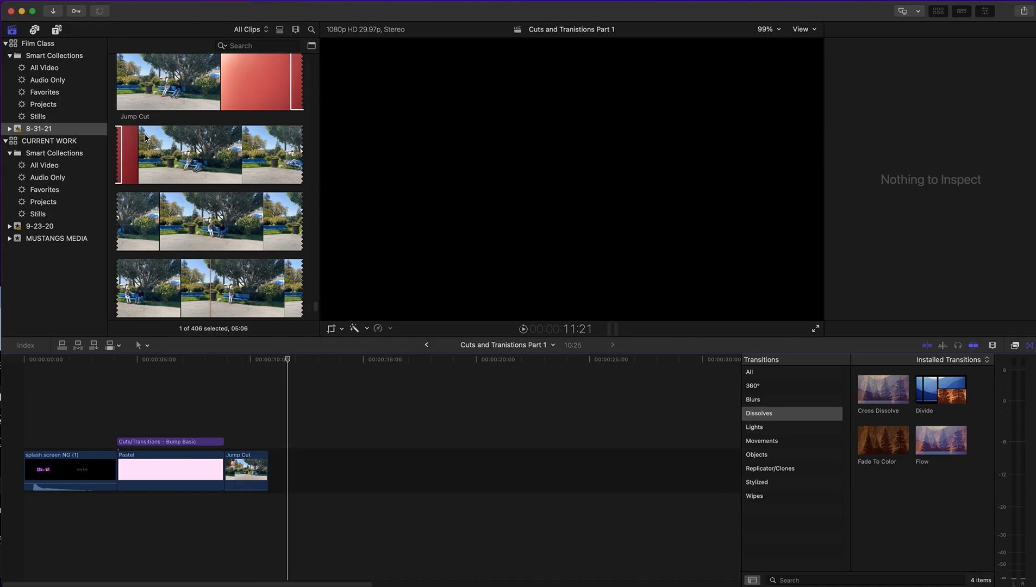
Add a range of about 3:55 from the Jump Cut footage after the first Jump Cut clip and accept the HDR notice.
{"action": "left_click", "coordinate": [127, 154]}
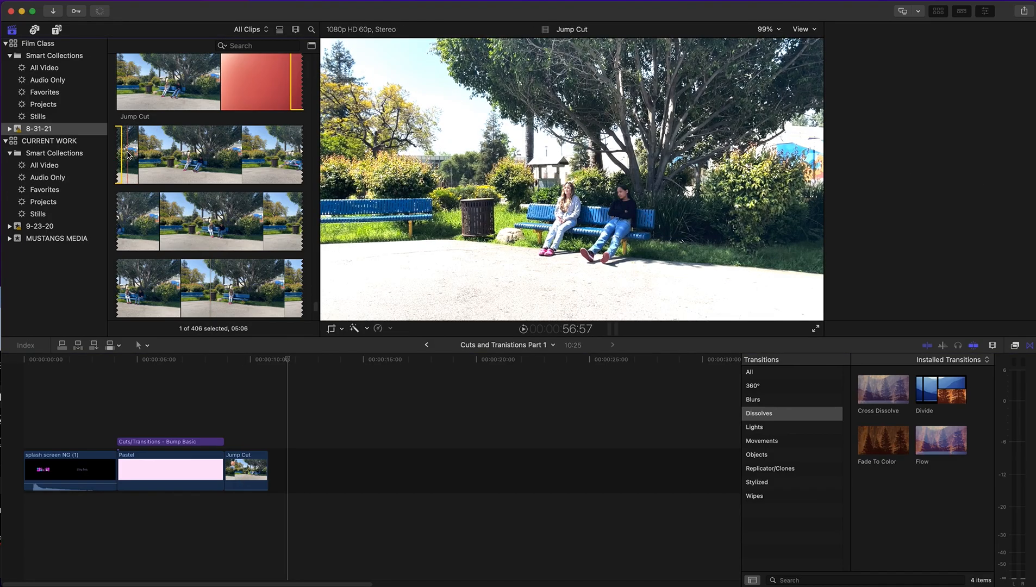
{"action": "left_click_drag", "start_coordinate": [127, 155], "coordinate": [304, 474]}
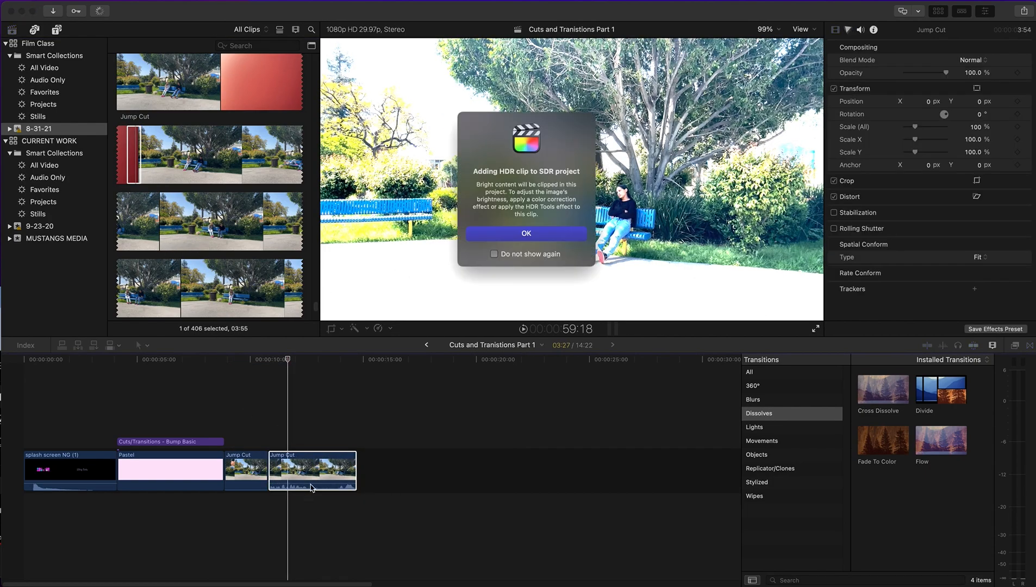
{"action": "left_click", "coordinate": [526, 234]}
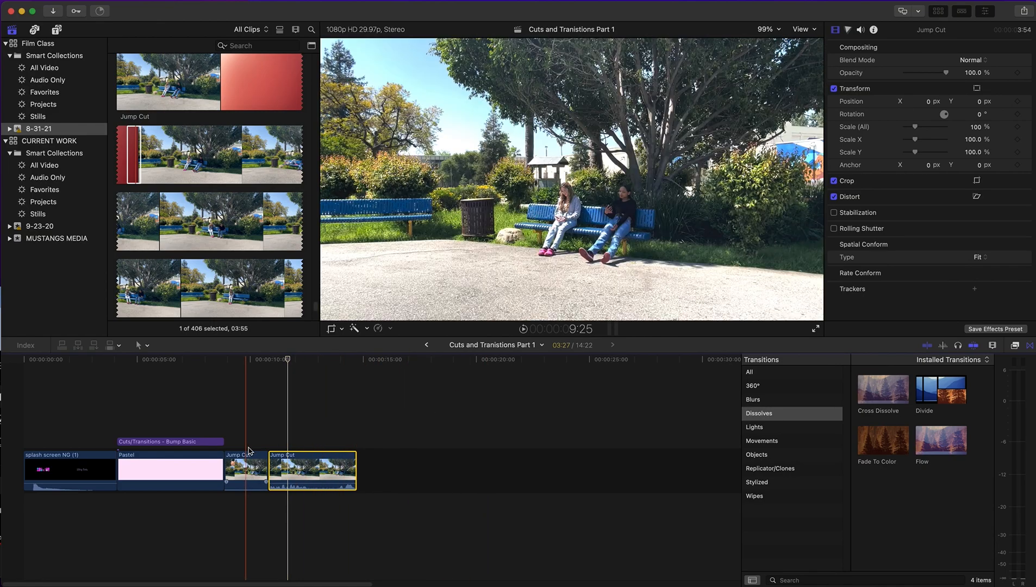
Split the second Jump Cut clip at about 12:21, delete its first part and trim the remainder's end to about 2:00.
{"action": "left_click", "coordinate": [246, 384]}
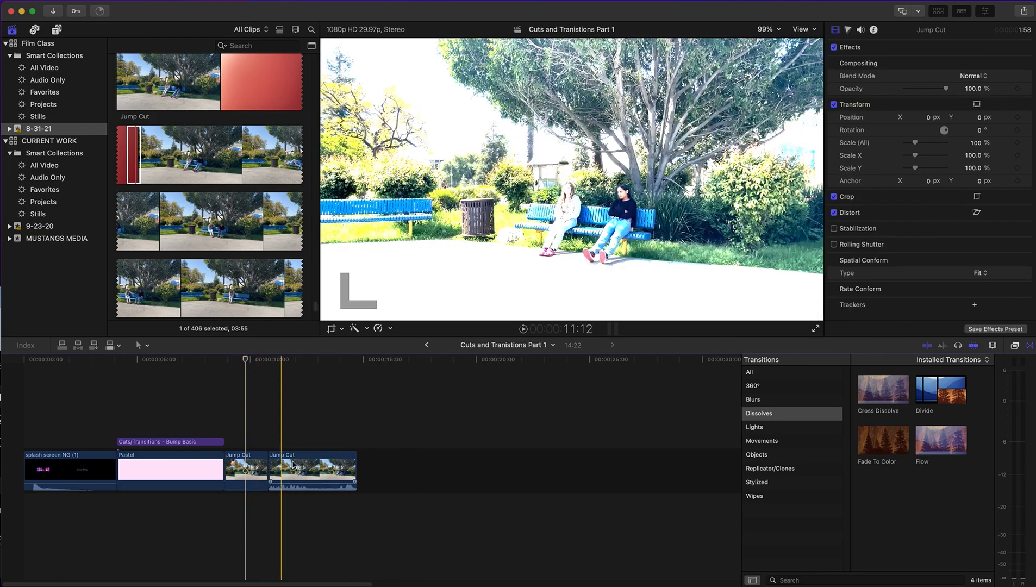
{"action": "left_click", "coordinate": [309, 481]}
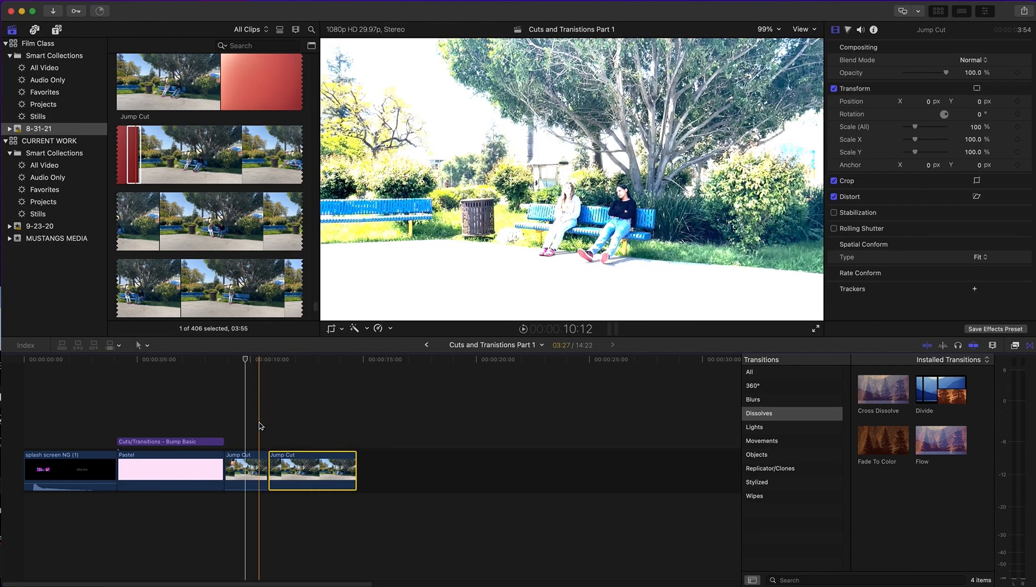
{"action": "left_click", "coordinate": [256, 424]}
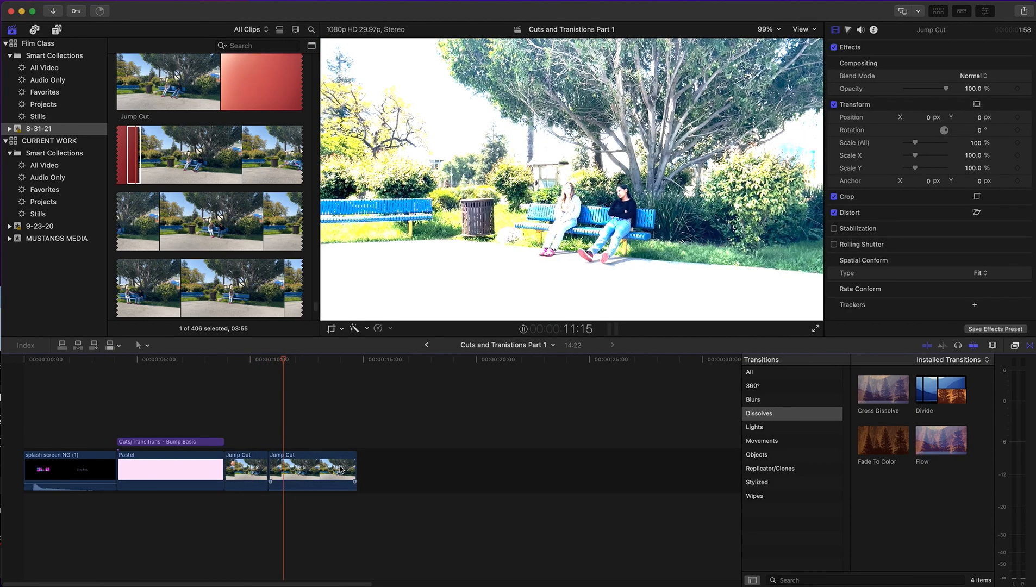
{"action": "key", "text": "space"}
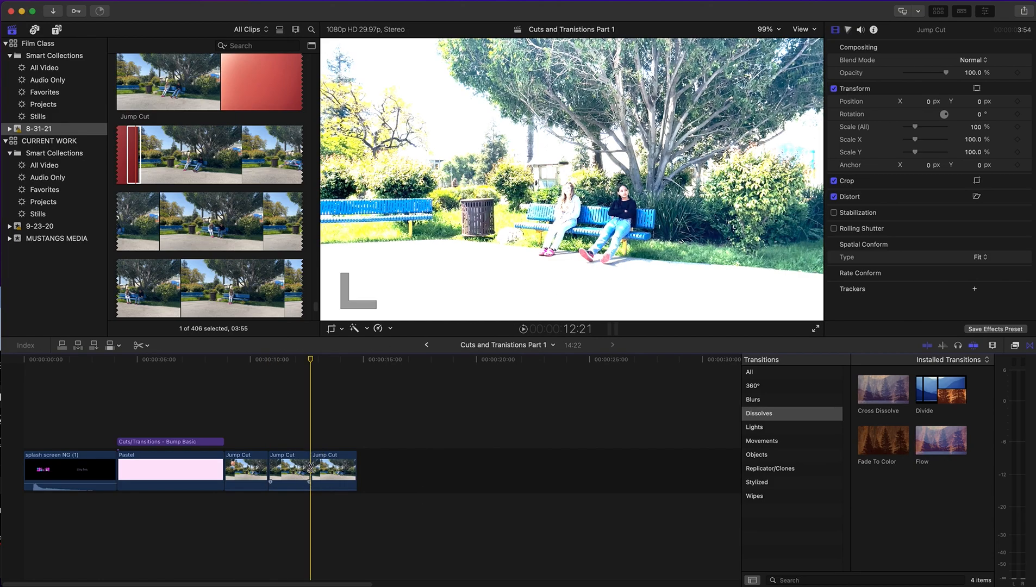
{"action": "left_click", "coordinate": [310, 467]}
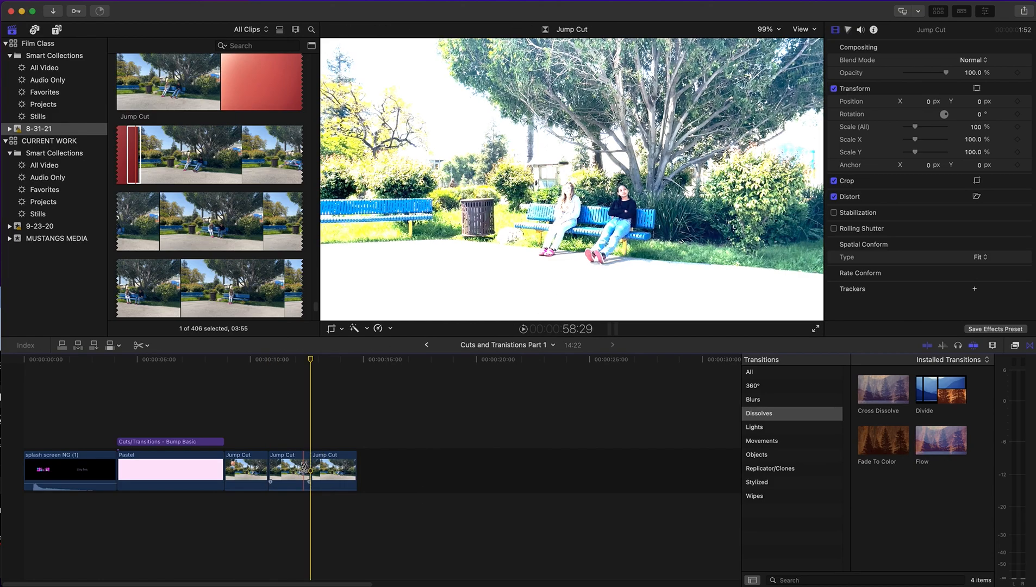
{"action": "left_click", "coordinate": [305, 469]}
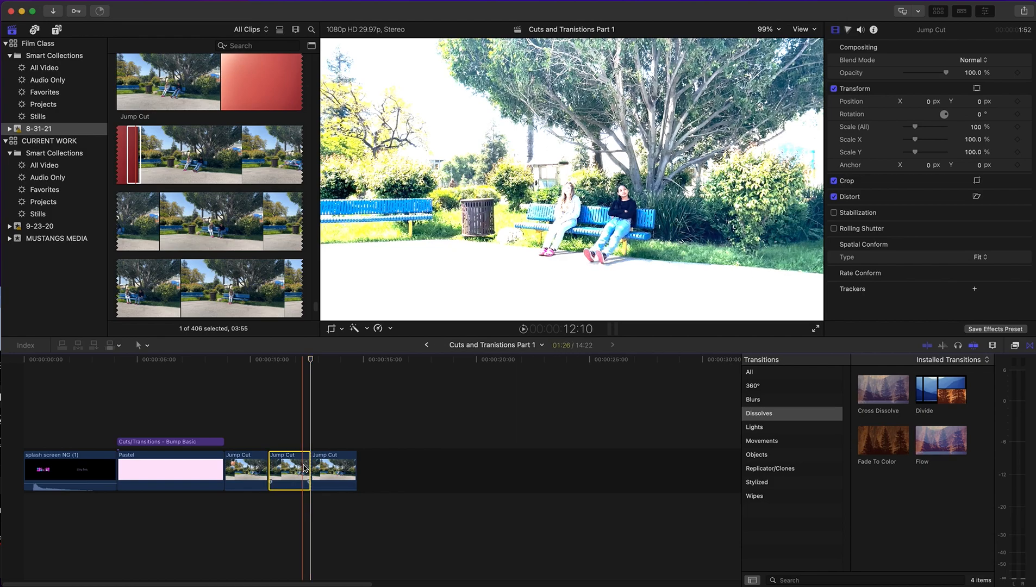
{"action": "key", "text": "Delete"}
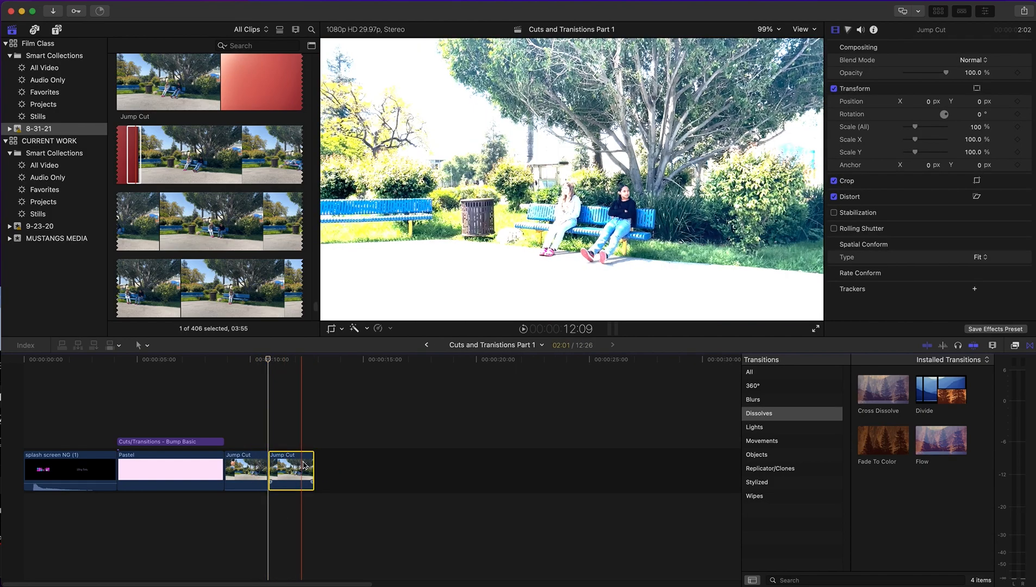
{"action": "left_click_drag", "start_coordinate": [313, 464], "coordinate": [310, 463]}
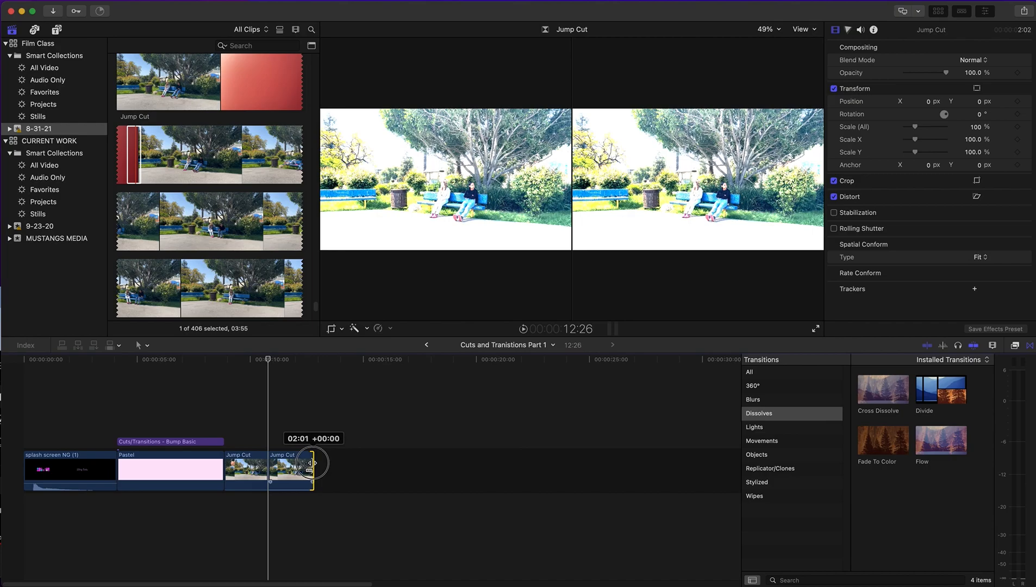
{"action": "left_click", "coordinate": [241, 414]}
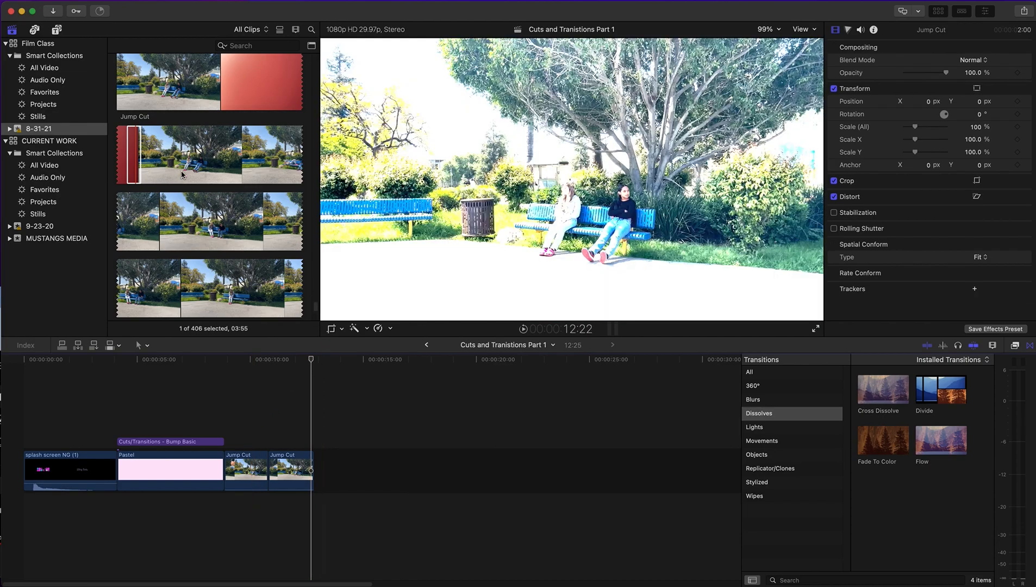
Append a range of about 2:49 from around 1:17:56 in the Jump Cut footage as the third clip, accepting the HDR notice.
{"action": "left_click", "coordinate": [175, 164]}
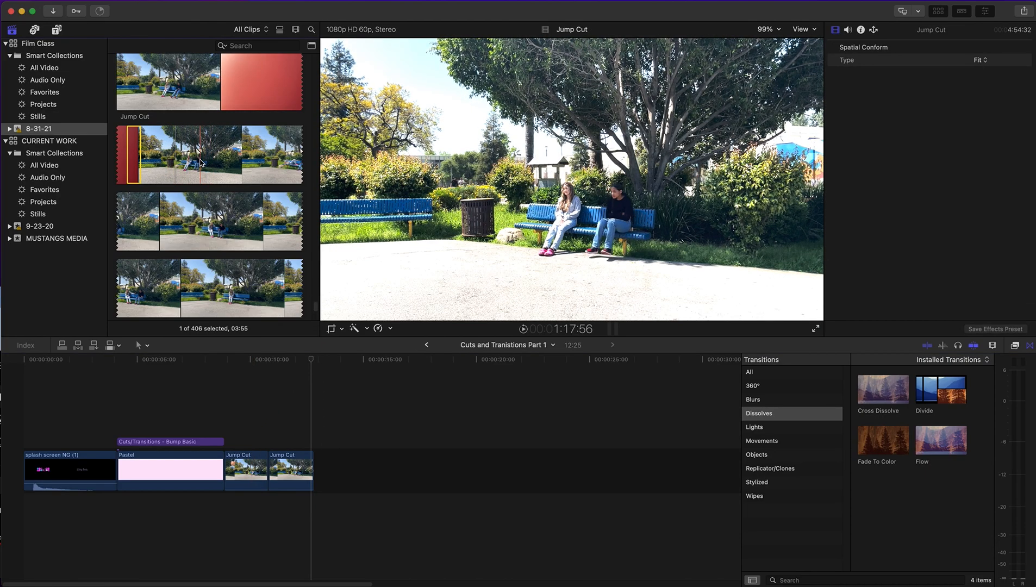
{"action": "left_click_drag", "start_coordinate": [201, 162], "coordinate": [217, 161]}
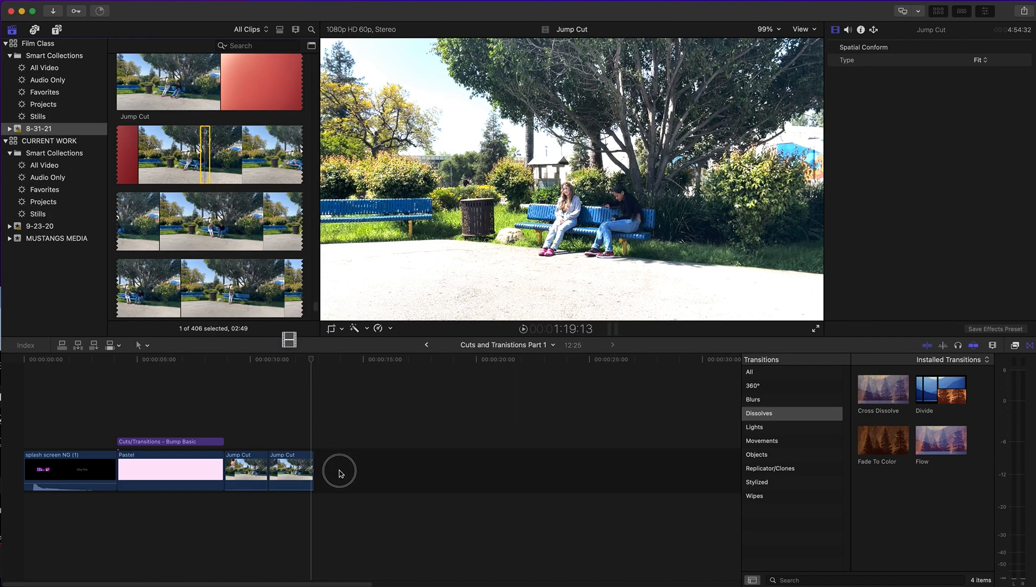
{"action": "left_click_drag", "start_coordinate": [340, 473], "coordinate": [341, 473]}
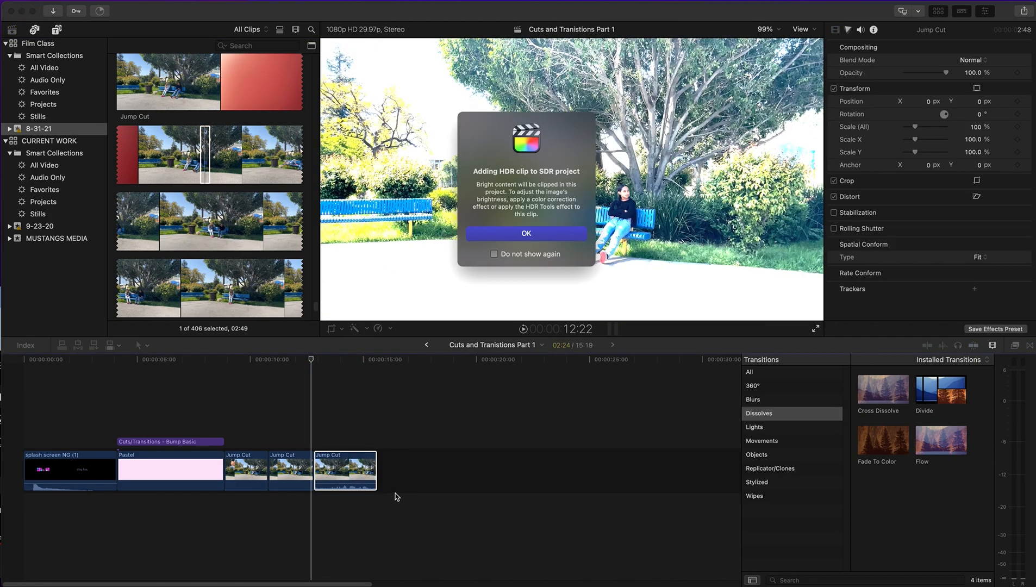
{"action": "left_click", "coordinate": [525, 234]}
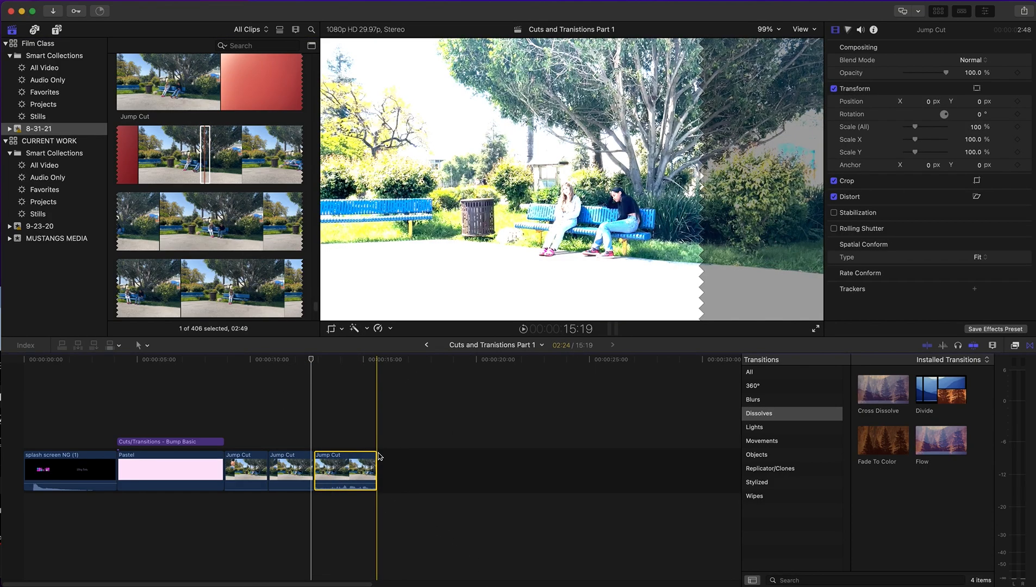
Trim the third Jump Cut clip's end to a duration of about 2:02 and play back the three jump cuts.
{"action": "left_click", "coordinate": [347, 487]}
{"action": "left_click_drag", "start_coordinate": [373, 465], "coordinate": [364, 463]}
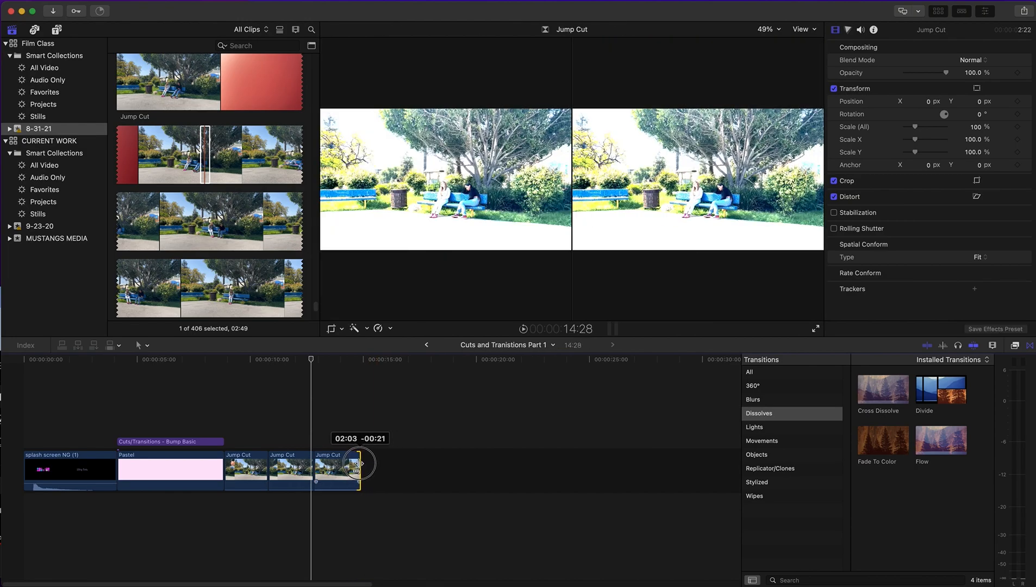
{"action": "left_click_drag", "start_coordinate": [356, 463], "coordinate": [357, 463]}
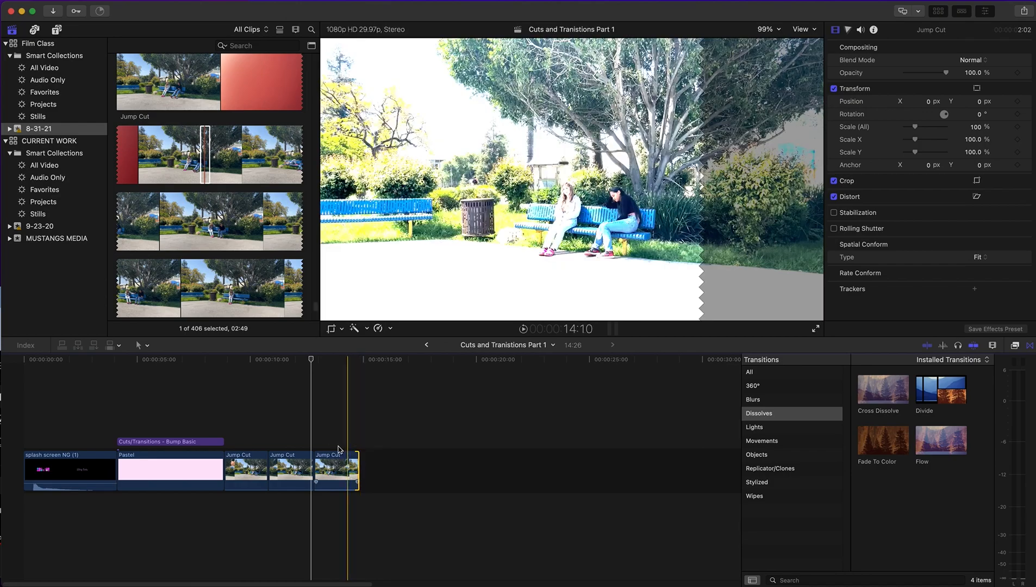
{"action": "left_click", "coordinate": [252, 417]}
{"action": "key", "text": "space"}
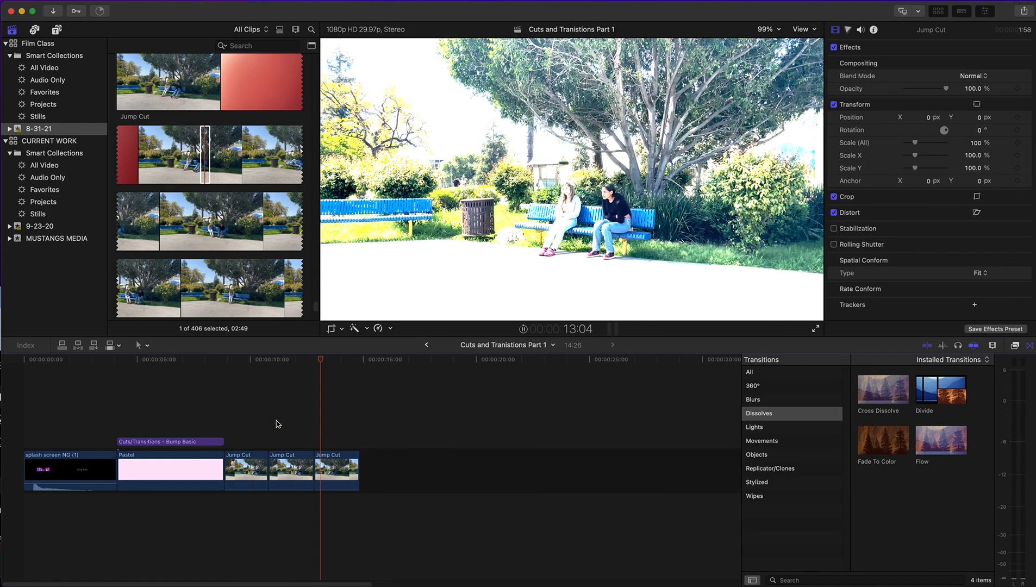
Append a range of about 1:56 from around 1:27:46 in the footage as the fourth Jump Cut clip and play across its cut.
{"action": "left_click", "coordinate": [250, 163]}
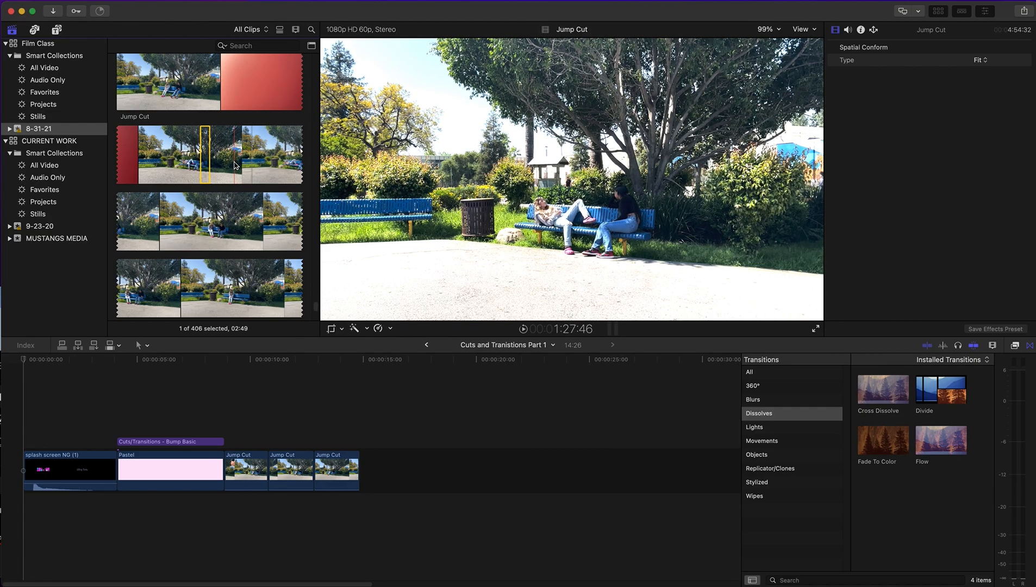
{"action": "left_click_drag", "start_coordinate": [238, 164], "coordinate": [369, 467]}
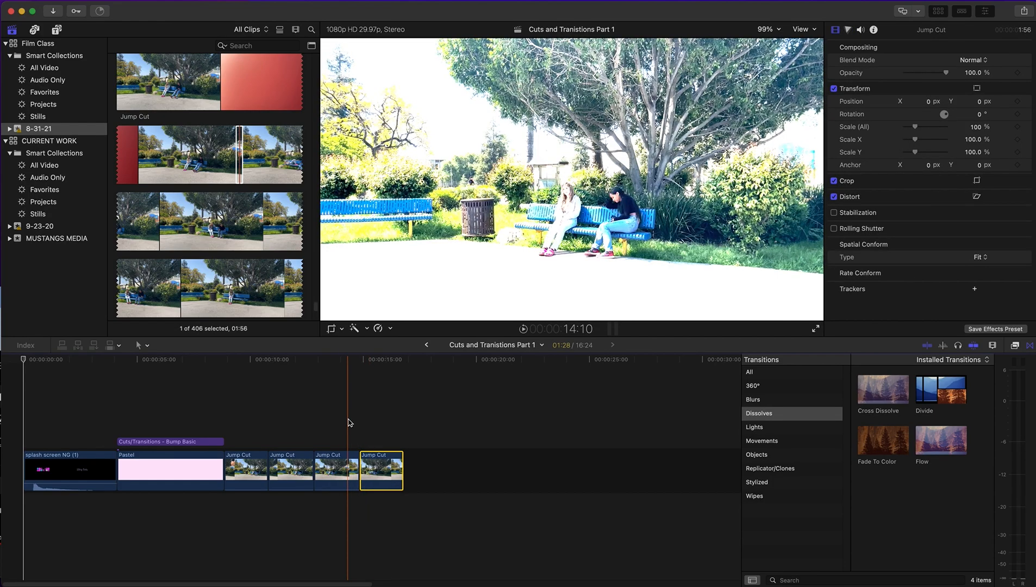
{"action": "left_click", "coordinate": [353, 427]}
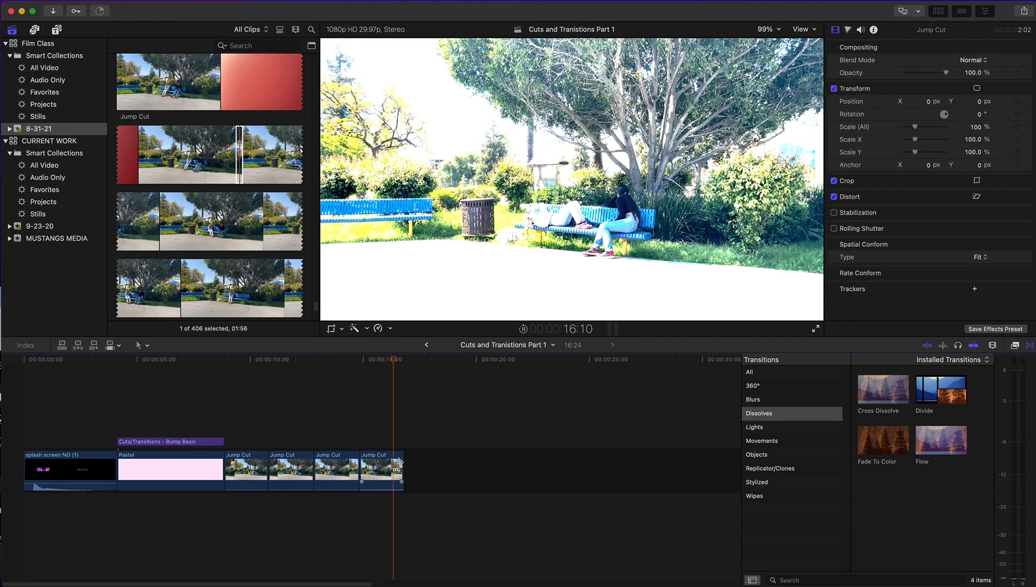
{"action": "key", "text": "Home"}
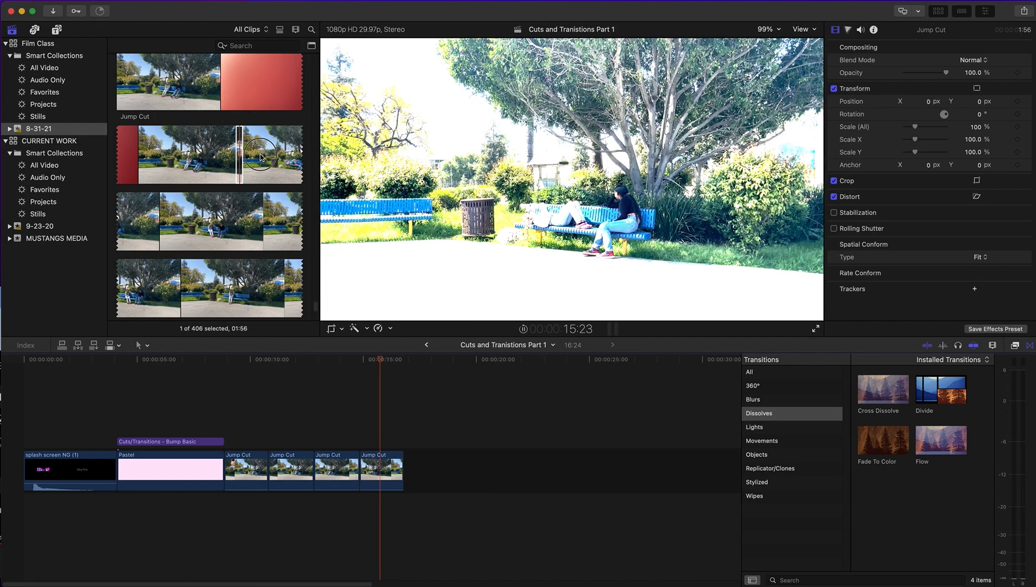
Append a range of about 2:40 from around 1:53:30 in the footage as the fifth Jump Cut clip and trim its end to about 2:02.
{"action": "left_click", "coordinate": [260, 157]}
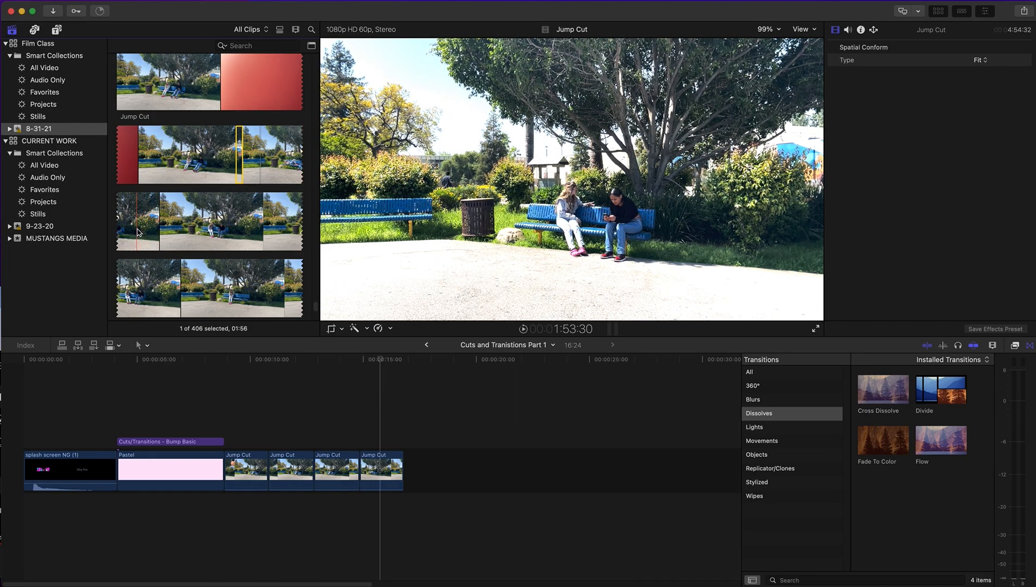
{"action": "left_click_drag", "start_coordinate": [137, 235], "coordinate": [142, 234]}
{"action": "left_click_drag", "start_coordinate": [282, 353], "coordinate": [413, 474]}
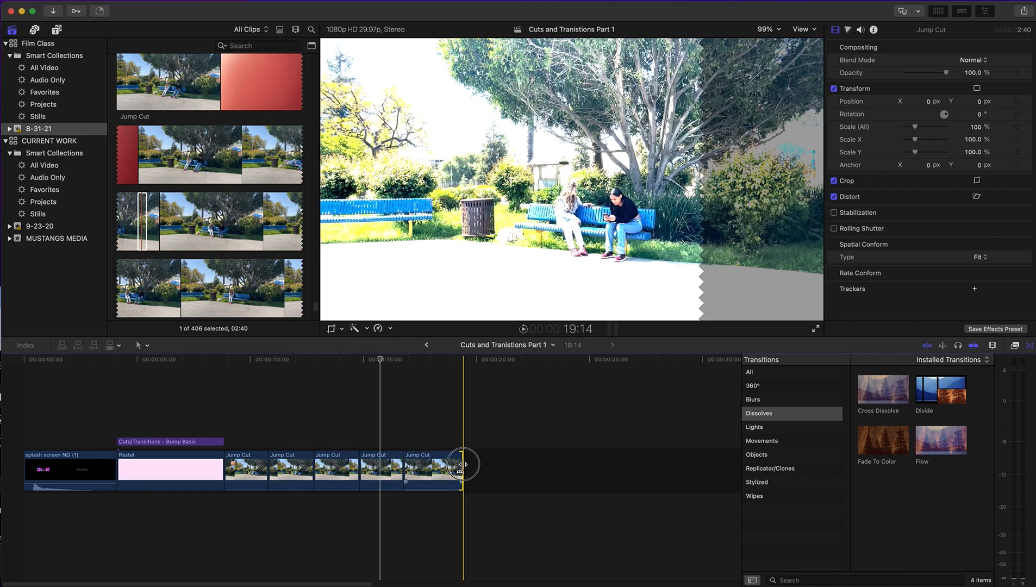
{"action": "left_click_drag", "start_coordinate": [462, 464], "coordinate": [447, 465]}
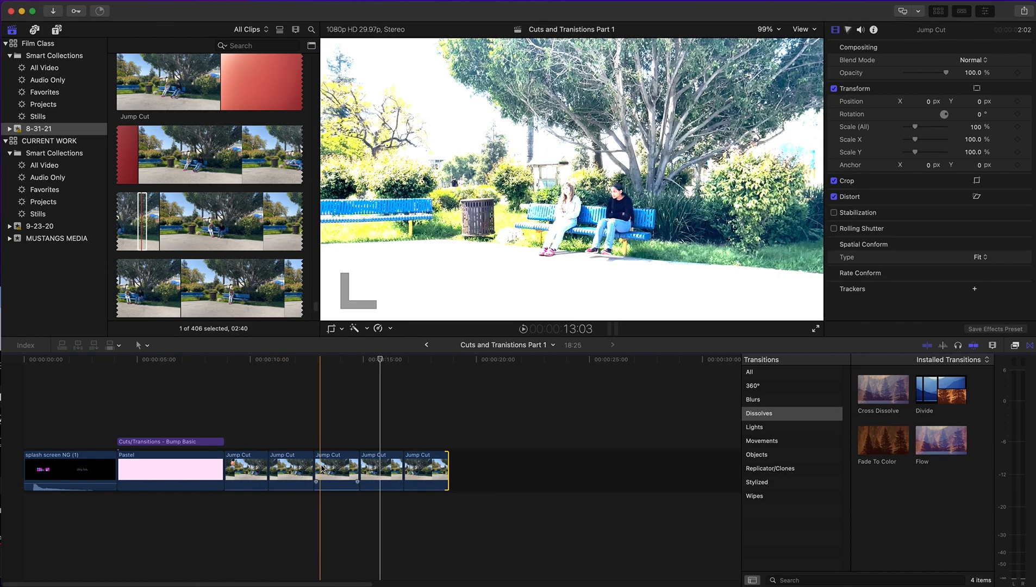
{"action": "left_click", "coordinate": [403, 400]}
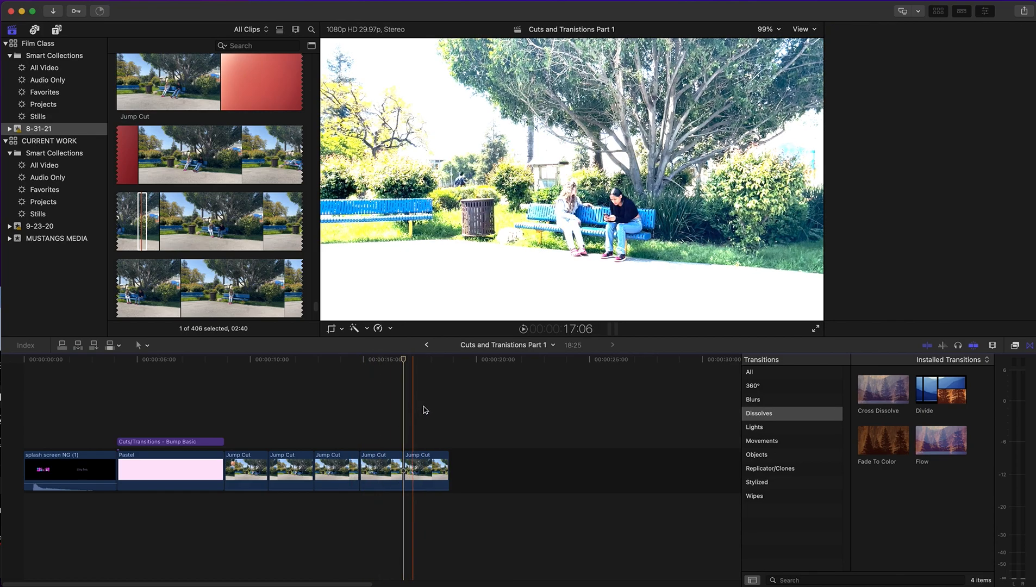
{"action": "key", "text": "l"}
Append a 4:55 range from around 3:01:33 in the footage and insert a 3:37 range of the man walking past before it.
{"action": "left_click", "coordinate": [256, 172]}
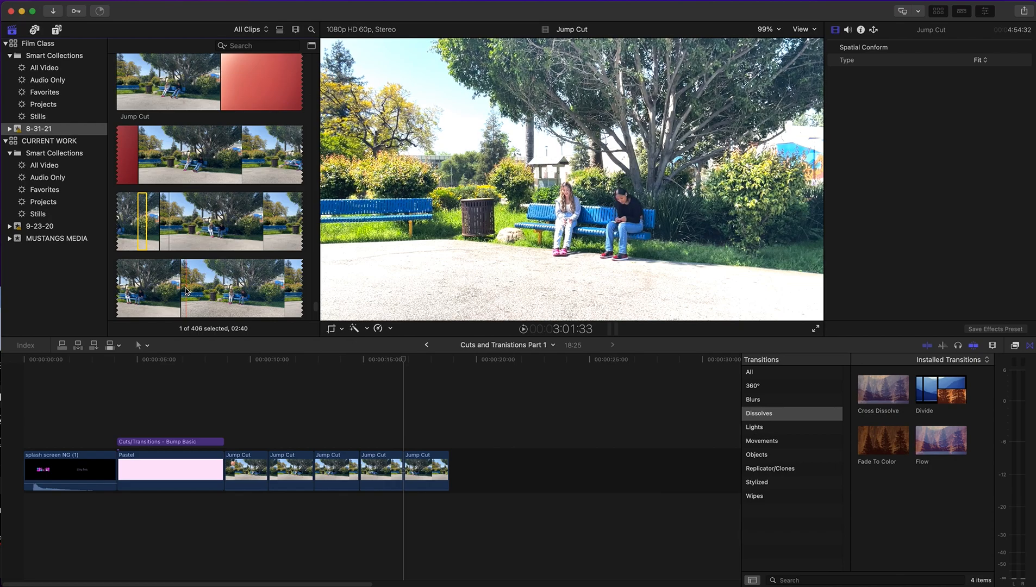
{"action": "left_click_drag", "start_coordinate": [186, 290], "coordinate": [456, 459]}
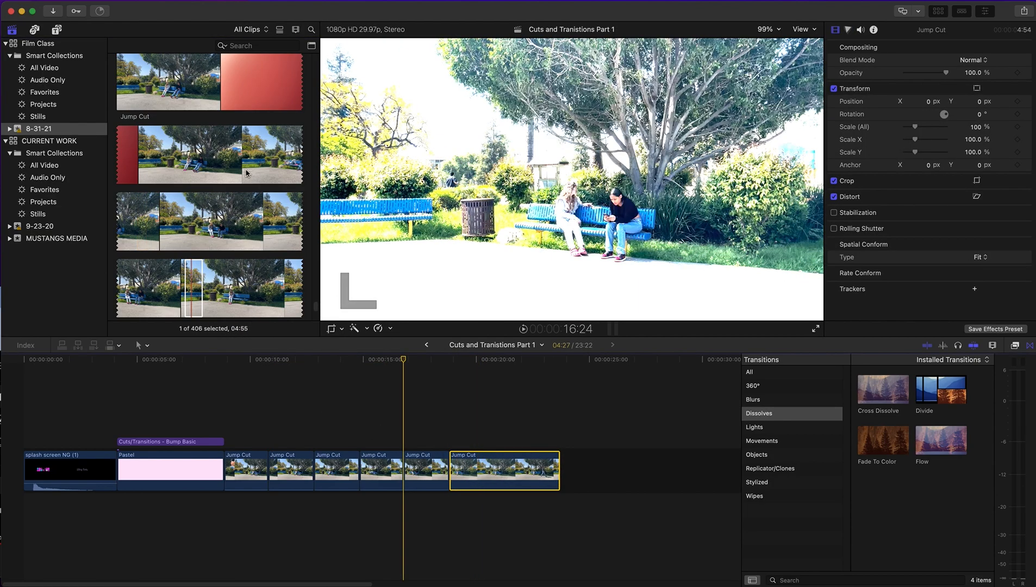
{"action": "left_click", "coordinate": [240, 168]}
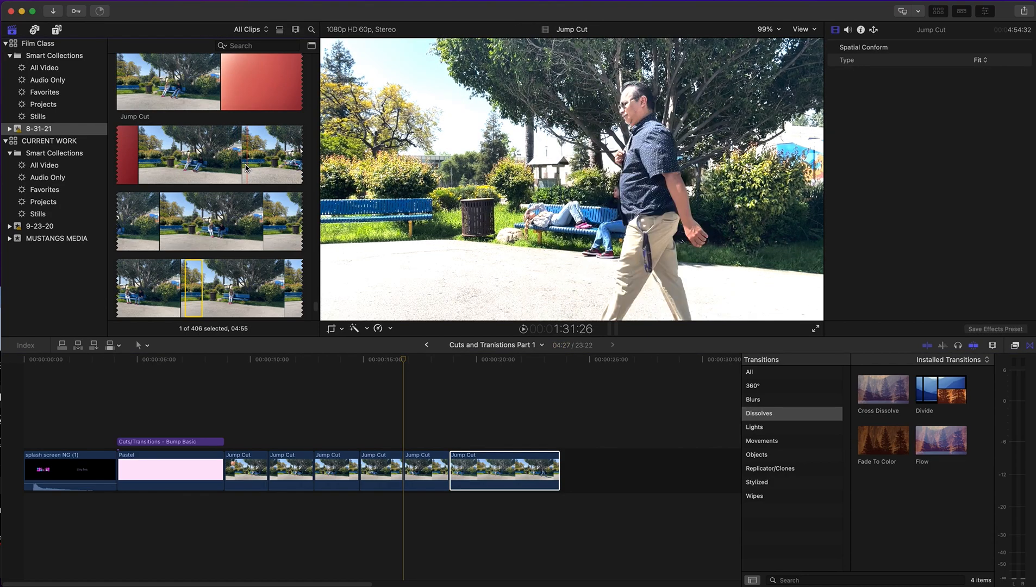
{"action": "left_click_drag", "start_coordinate": [241, 165], "coordinate": [451, 466]}
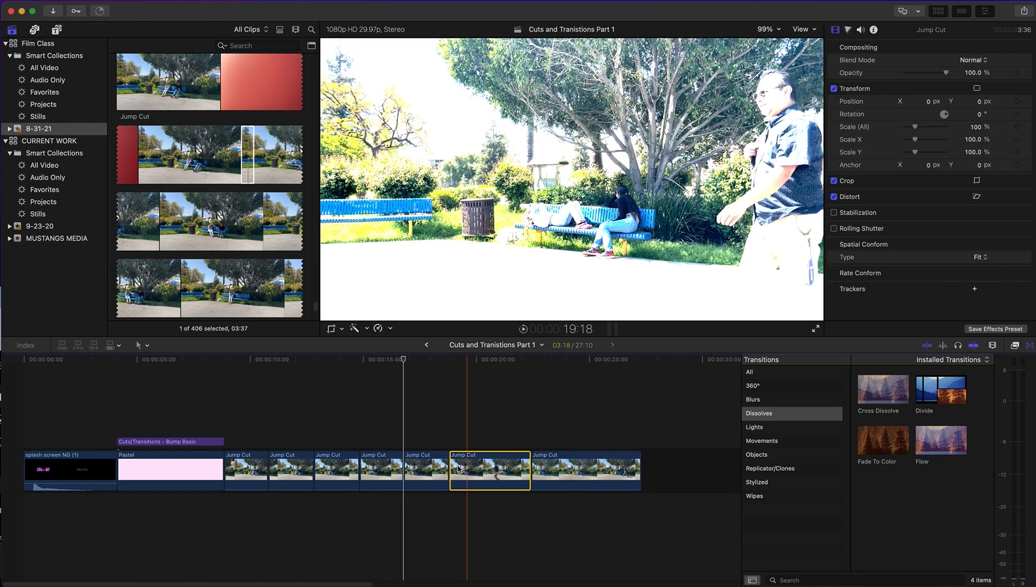
Trim the end of the clip with the passing man to about 1:20 and play on through the final Jump Cut clip.
{"action": "left_click", "coordinate": [427, 415]}
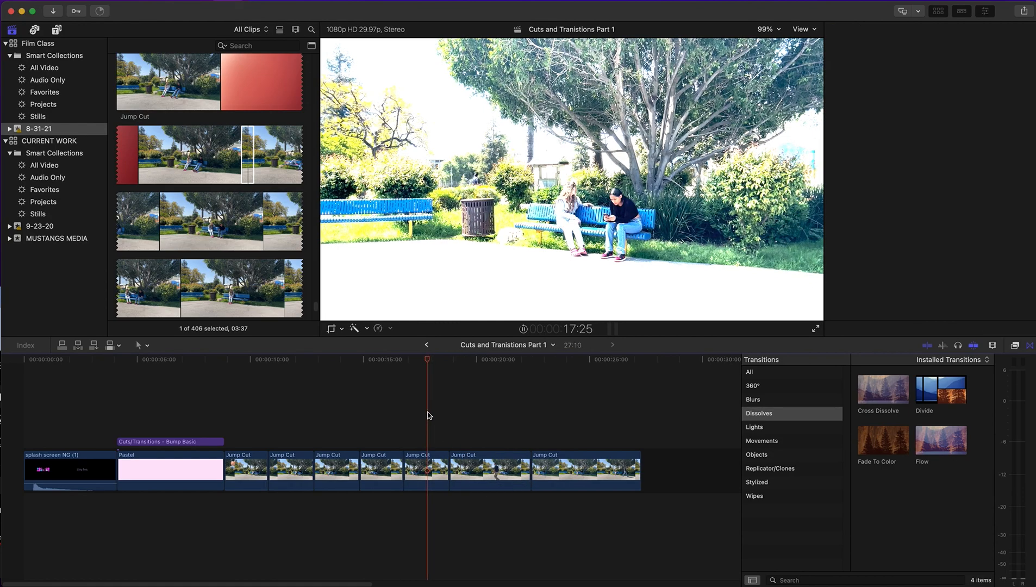
{"action": "key", "text": "super+4"}
{"action": "key", "text": "space"}
{"action": "left_click_drag", "start_coordinate": [526, 475], "coordinate": [479, 476]}
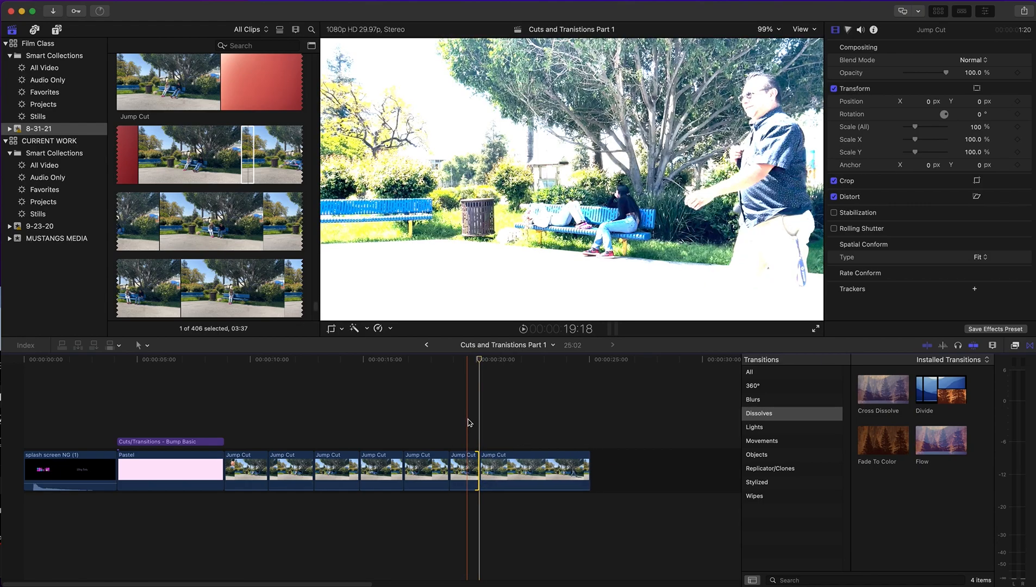
{"action": "key", "text": "space"}
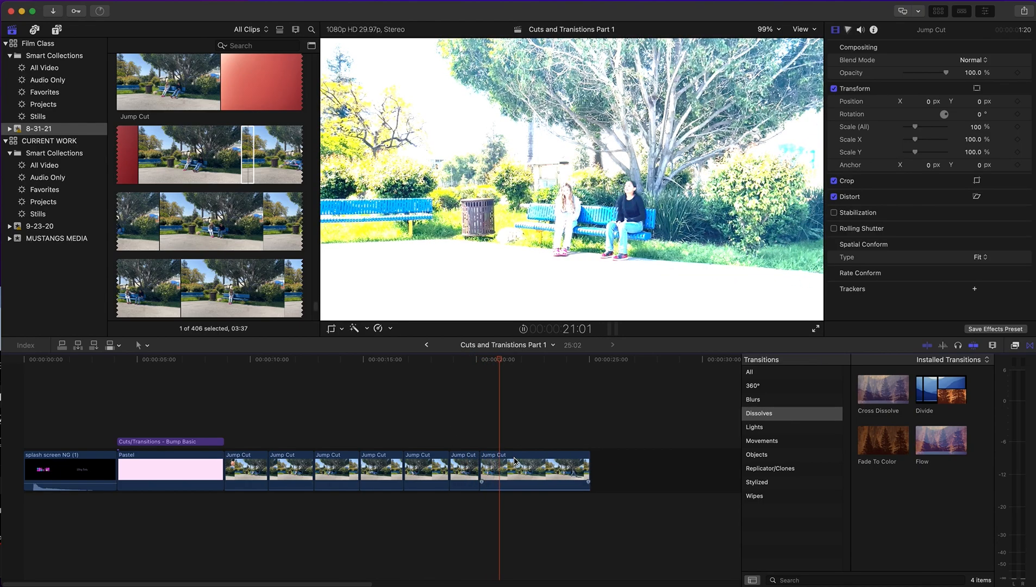
{"action": "key", "text": "space"}
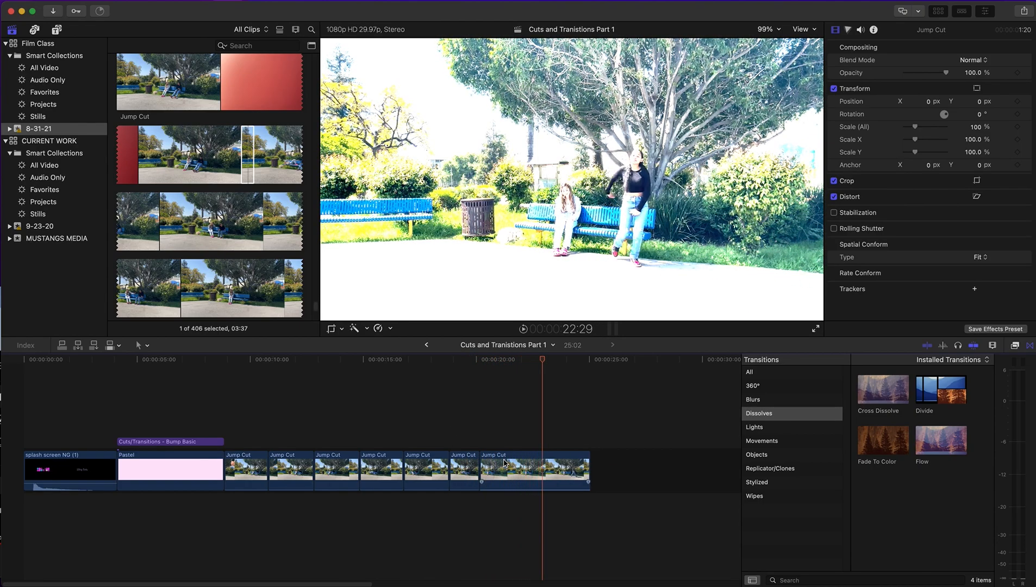
Shorten the final Jump Cut clip to about 2:03 by splitting it and deleting the remainder.
{"action": "left_click", "coordinate": [542, 466]}
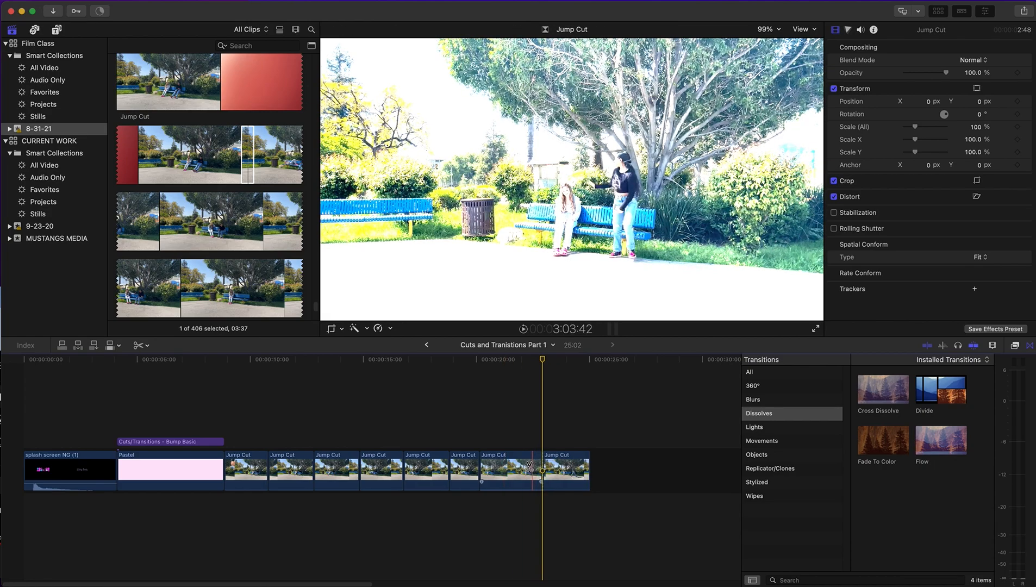
{"action": "key", "text": "a"}
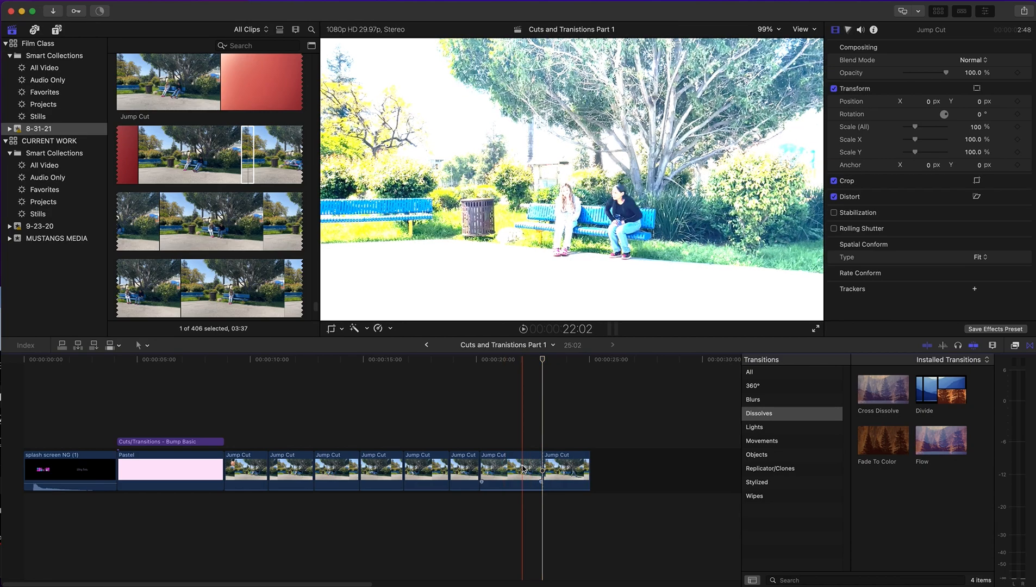
{"action": "left_click", "coordinate": [521, 469]}
{"action": "key", "text": "BackSpace"}
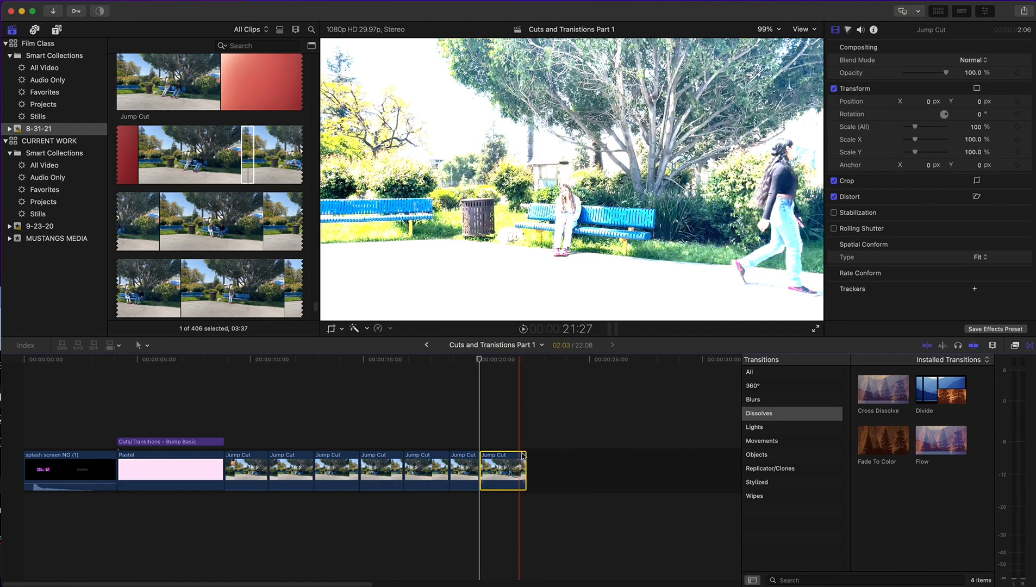
{"action": "key", "text": "l"}
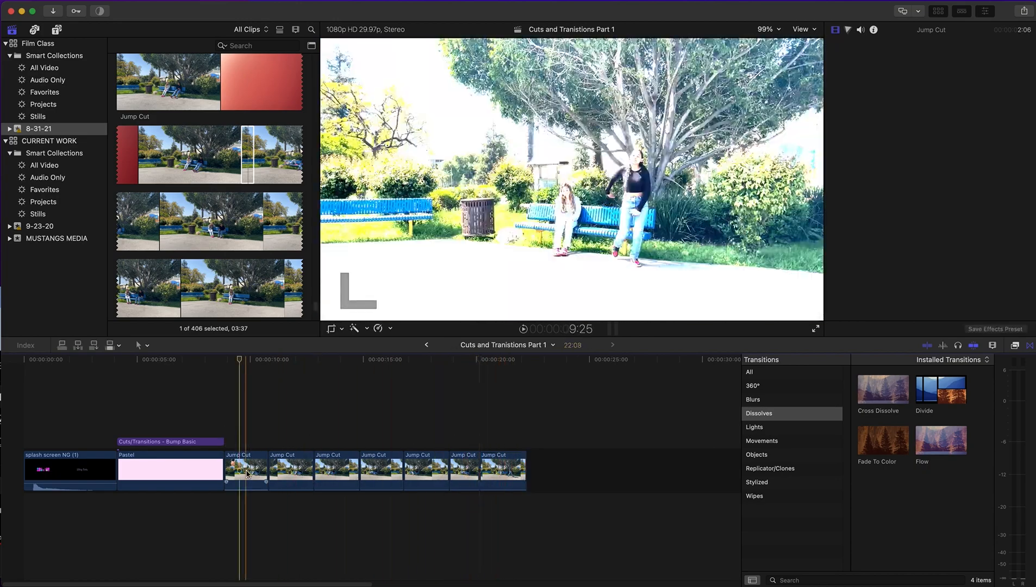
Play through the Jump Cut sequence from the first clip and compare the color of the clips.
{"action": "left_click", "coordinate": [248, 470]}
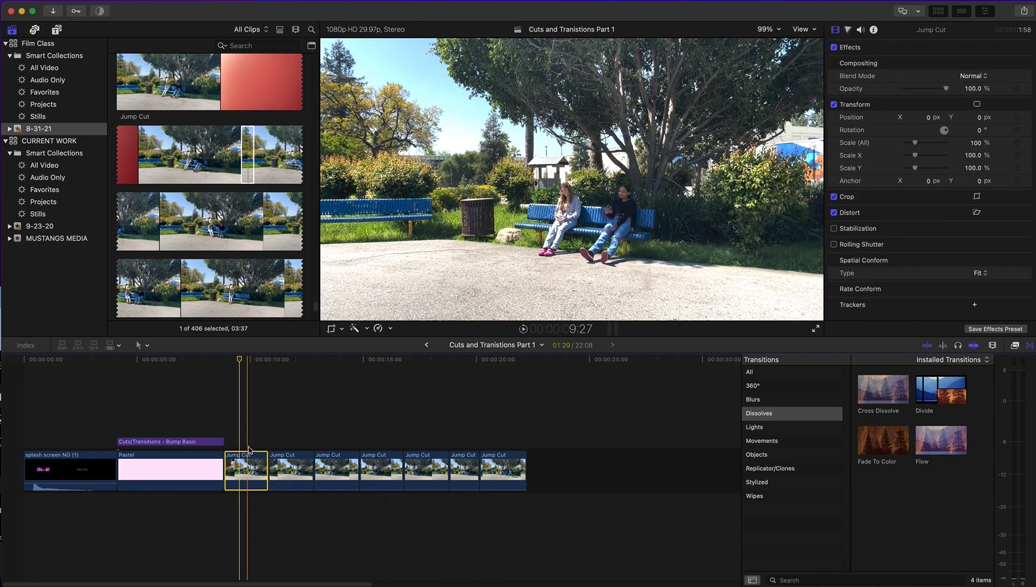
{"action": "key", "text": "l"}
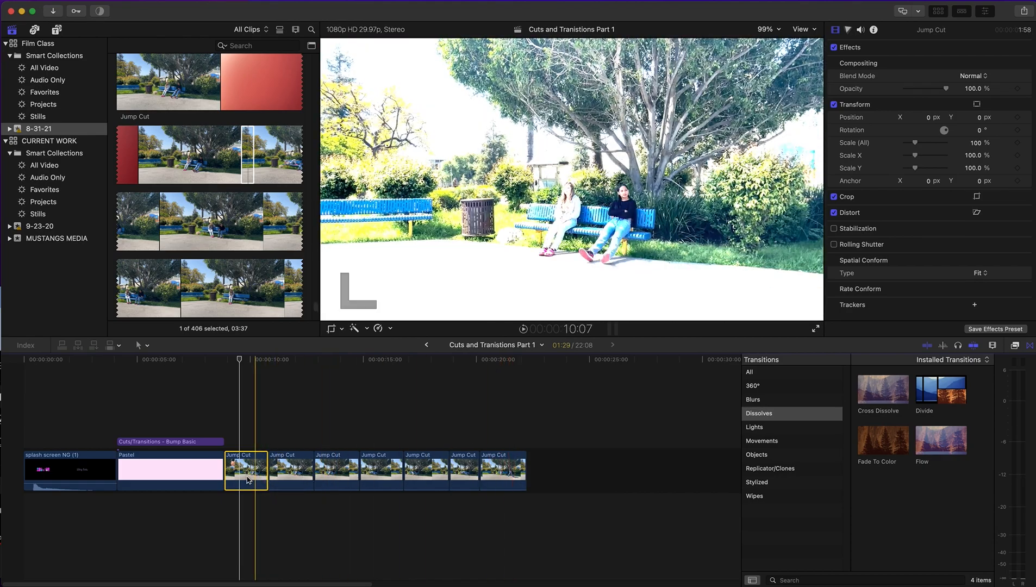
{"action": "left_click", "coordinate": [247, 477]}
{"action": "key", "text": "l"}
{"action": "left_click", "coordinate": [316, 366]}
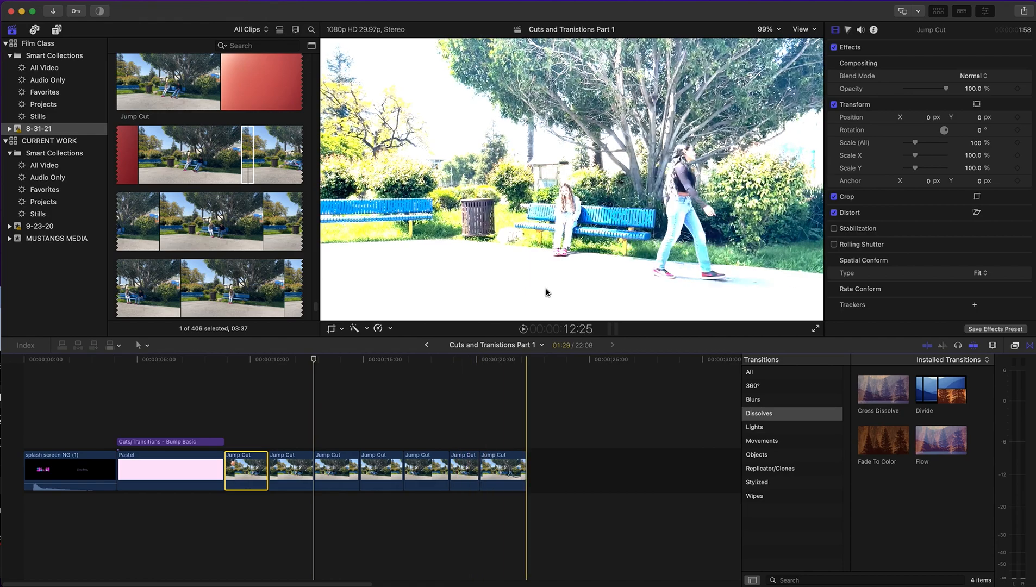
{"action": "key", "text": "l"}
{"action": "left_click", "coordinate": [296, 370]}
{"action": "left_click", "coordinate": [254, 388]}
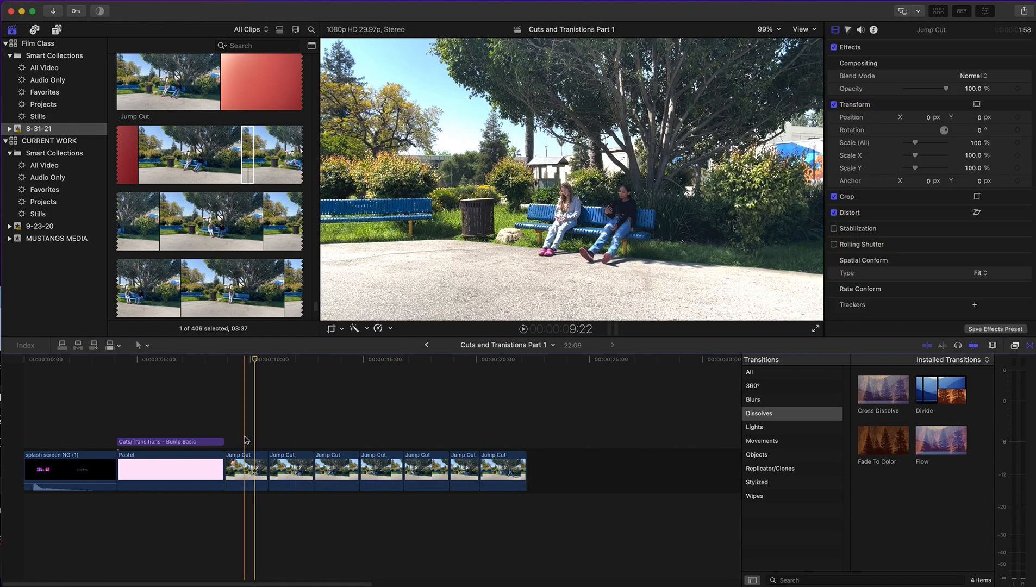
Try to copy the first Jump Cut clip's Match Color and Color Board 1 effects onto the other six Jump Cut clips.
{"action": "left_click_drag", "start_coordinate": [255, 358], "coordinate": [249, 361]}
{"action": "left_click", "coordinate": [253, 458]}
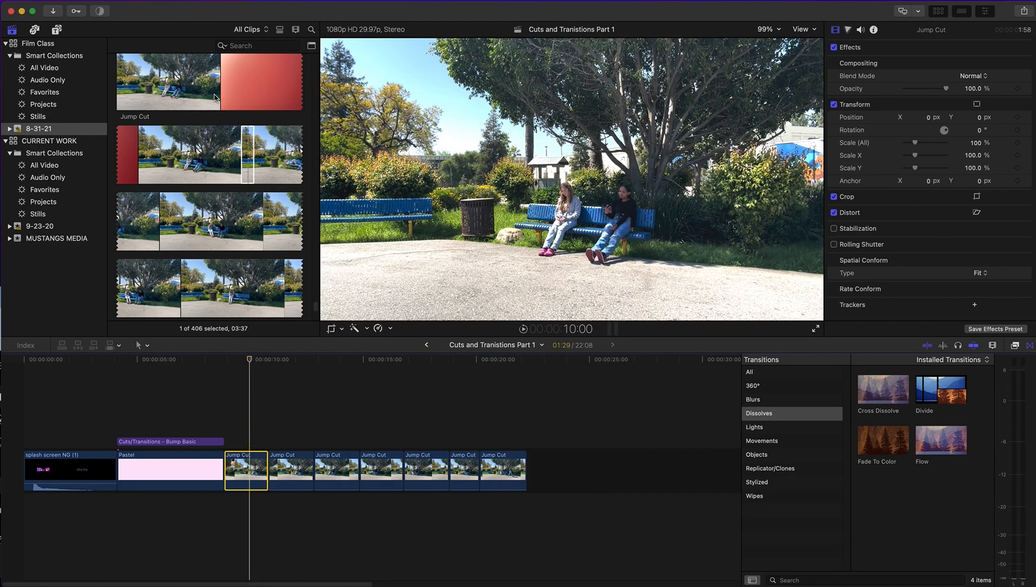
{"action": "left_click", "coordinate": [90, 1]}
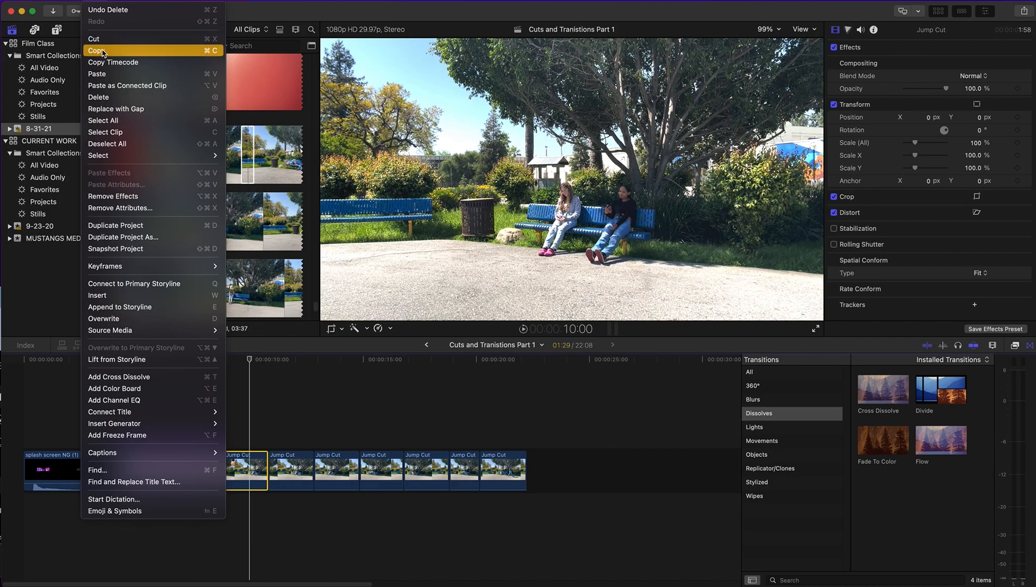
{"action": "left_click", "coordinate": [95, 10]}
{"action": "left_click_drag", "start_coordinate": [289, 421], "coordinate": [514, 489]}
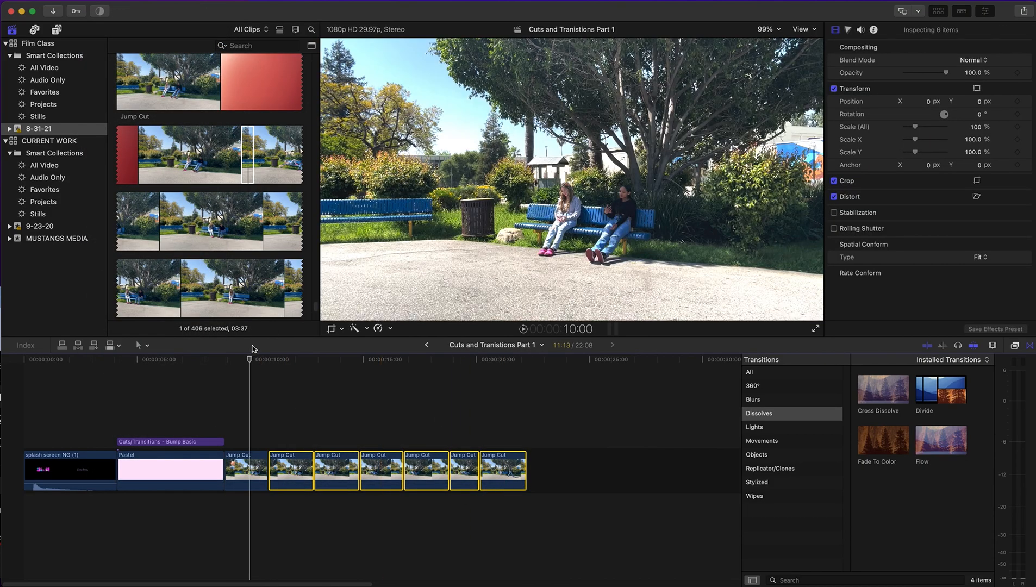
{"action": "left_click_drag", "start_coordinate": [253, 359], "coordinate": [285, 365]}
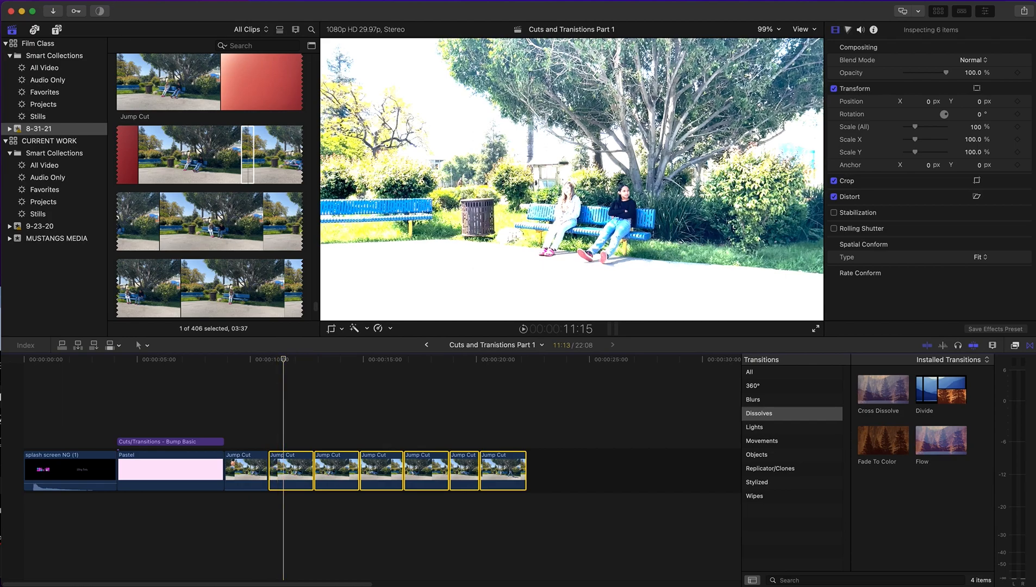
{"action": "left_click", "coordinate": [98, 1]}
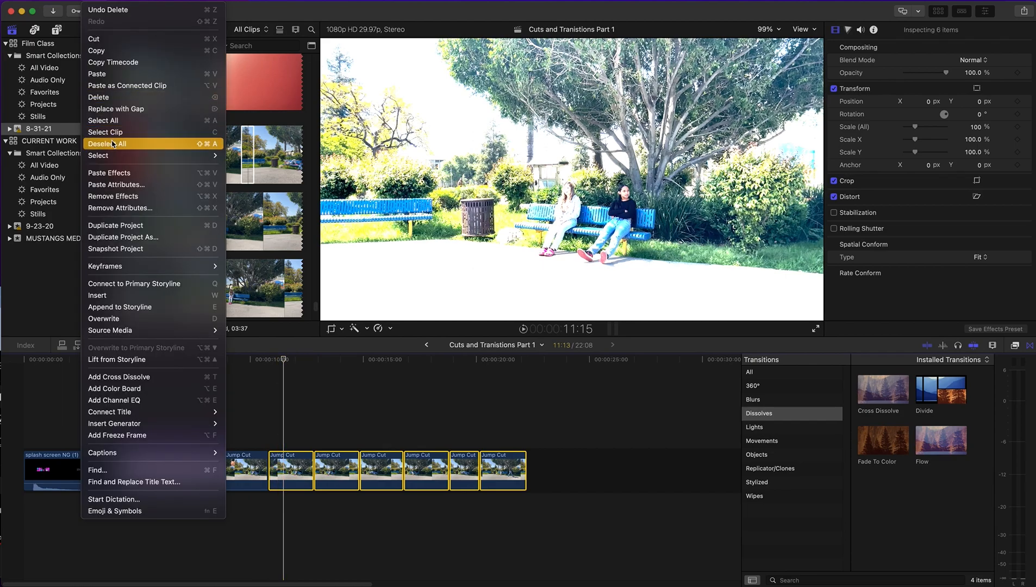
{"action": "left_click", "coordinate": [124, 185]}
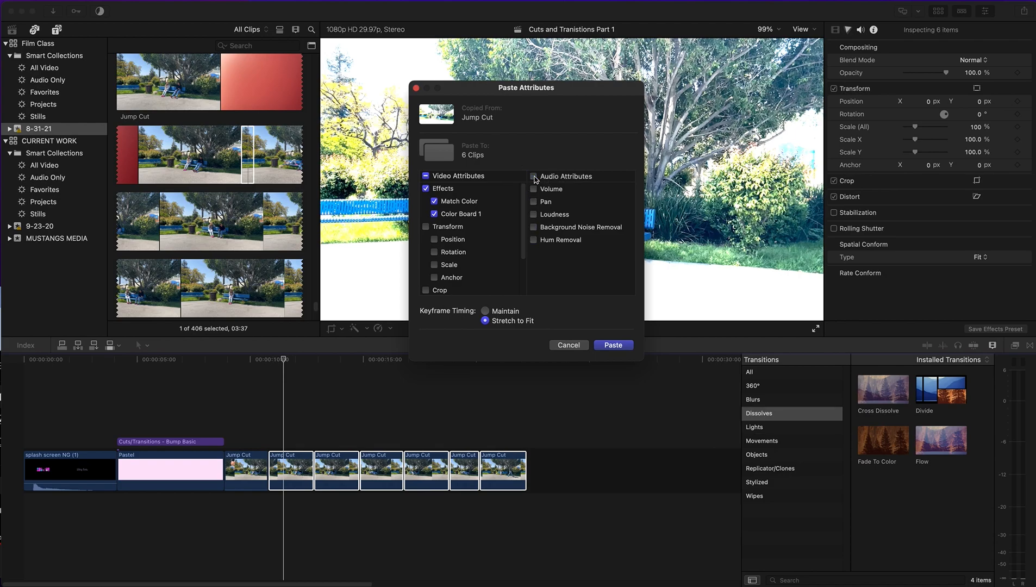
{"action": "left_click", "coordinate": [610, 347]}
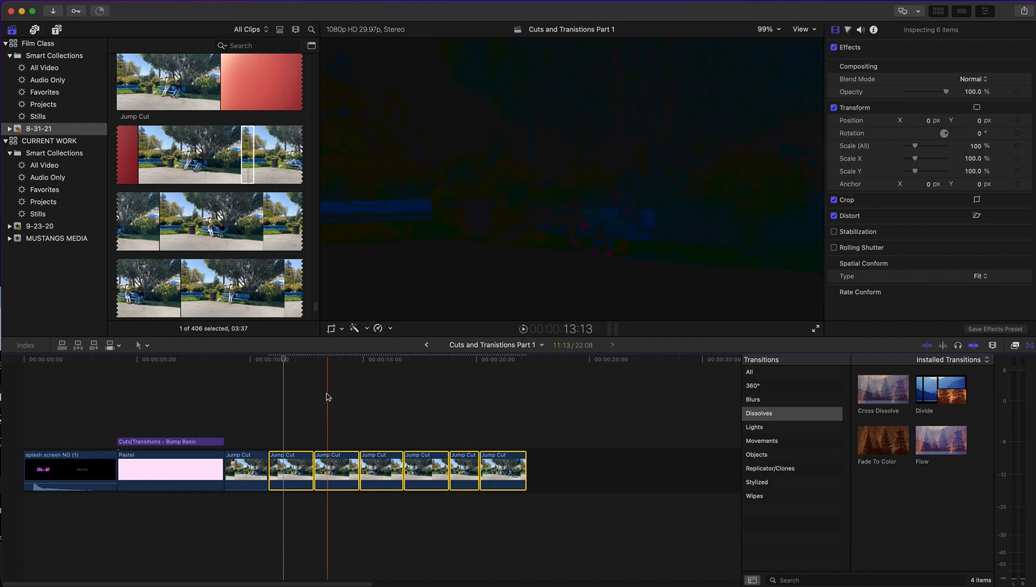
{"action": "left_click", "coordinate": [372, 384]}
{"action": "left_click_drag", "start_coordinate": [374, 360], "coordinate": [268, 412]}
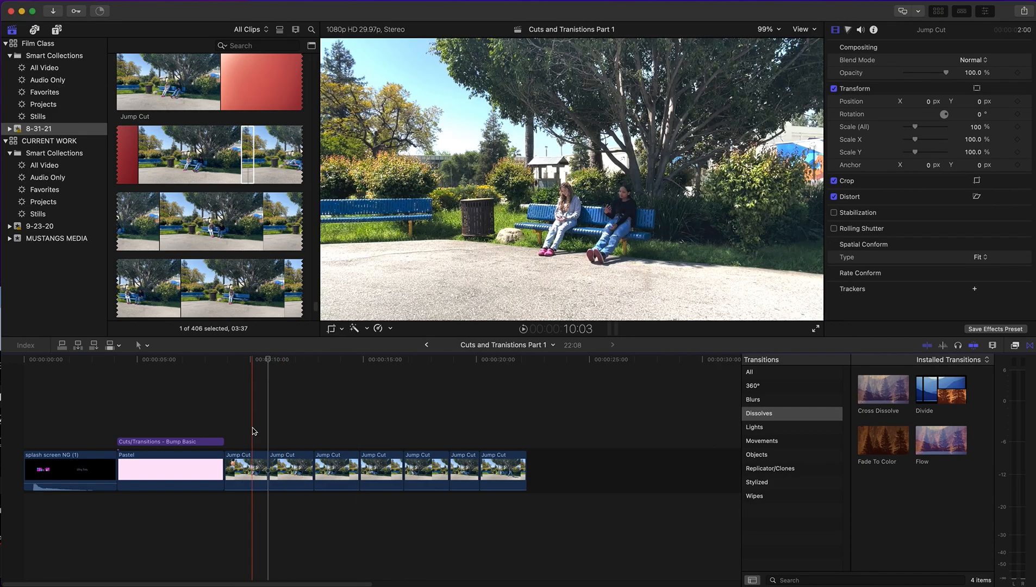
Copy the first Jump Cut clip and paste only its Color Board 1 effect onto the second clip, without audio attributes.
{"action": "left_click", "coordinate": [251, 466]}
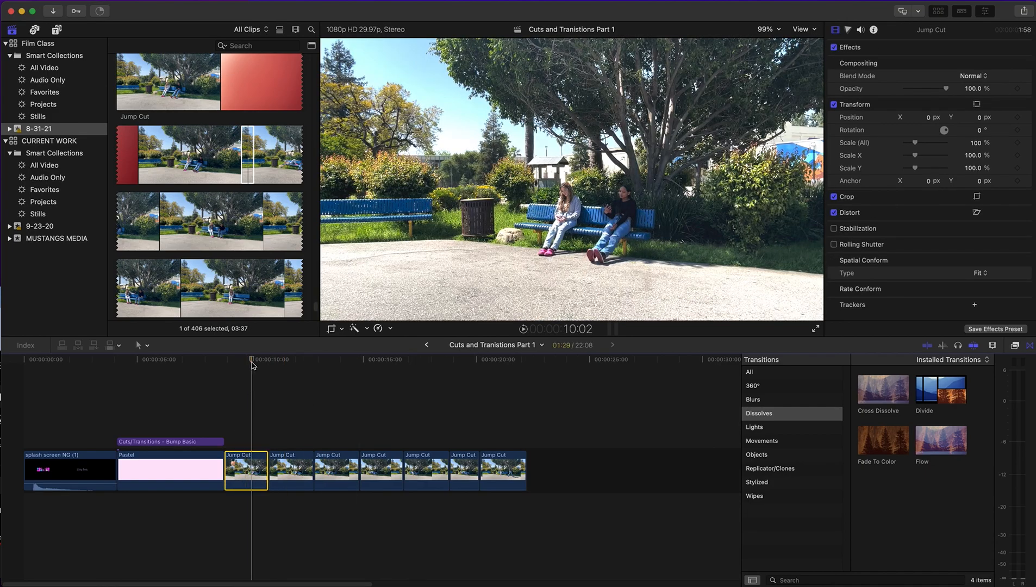
{"action": "left_click_drag", "start_coordinate": [251, 365], "coordinate": [246, 367]}
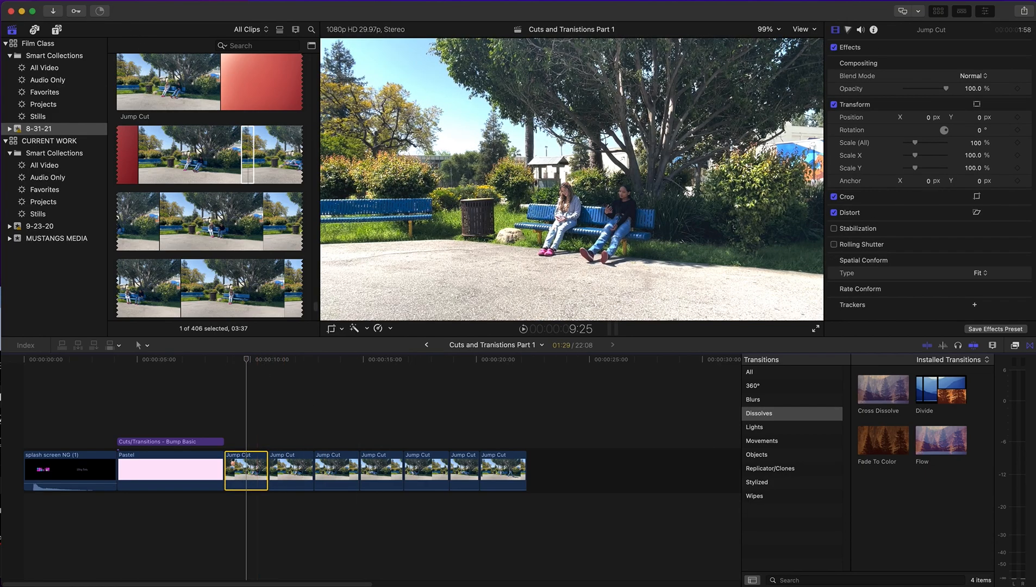
{"action": "left_click", "coordinate": [95, 1]}
{"action": "left_click", "coordinate": [102, 50]}
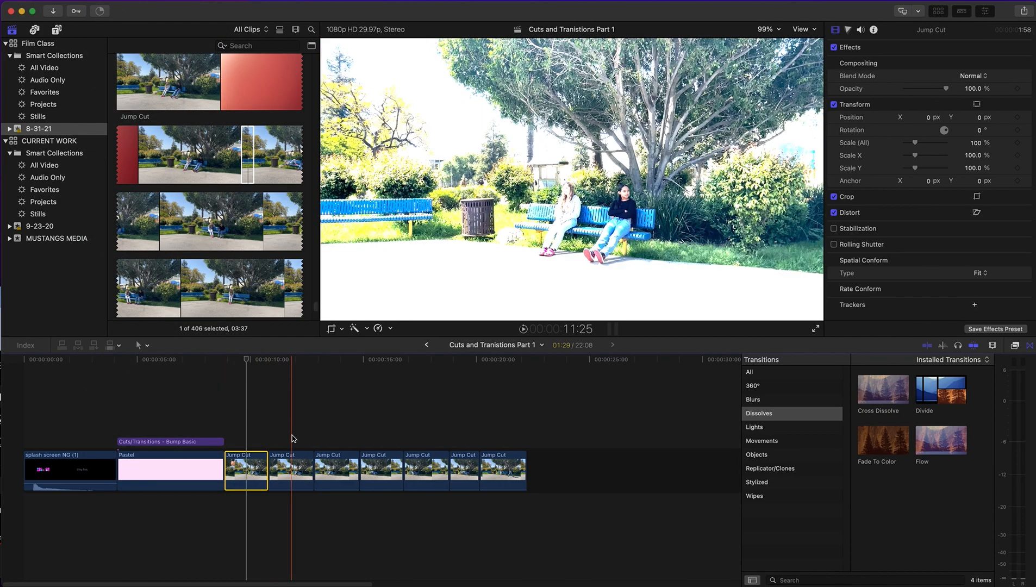
{"action": "left_click", "coordinate": [291, 466]}
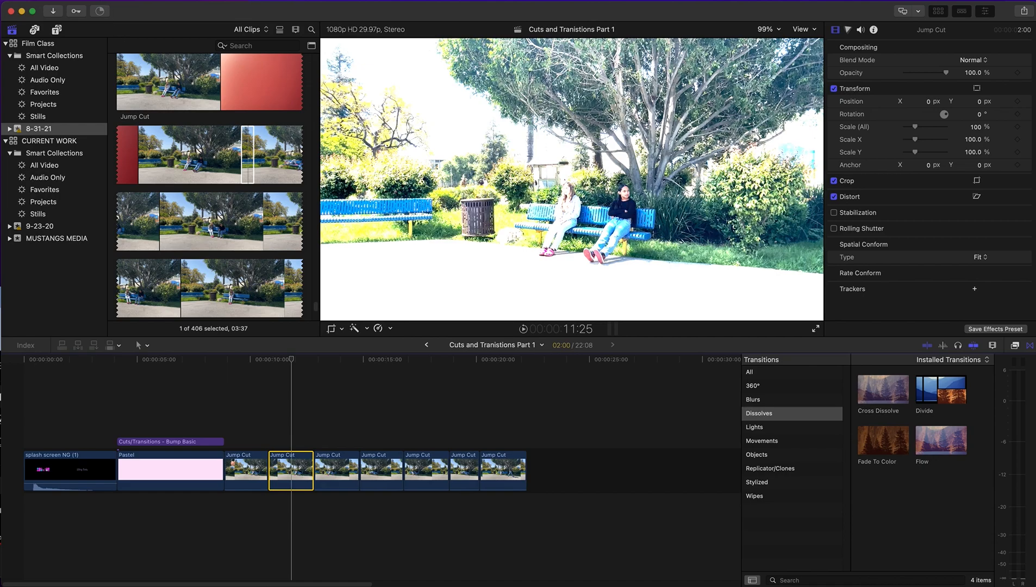
{"action": "left_click", "coordinate": [95, 1]}
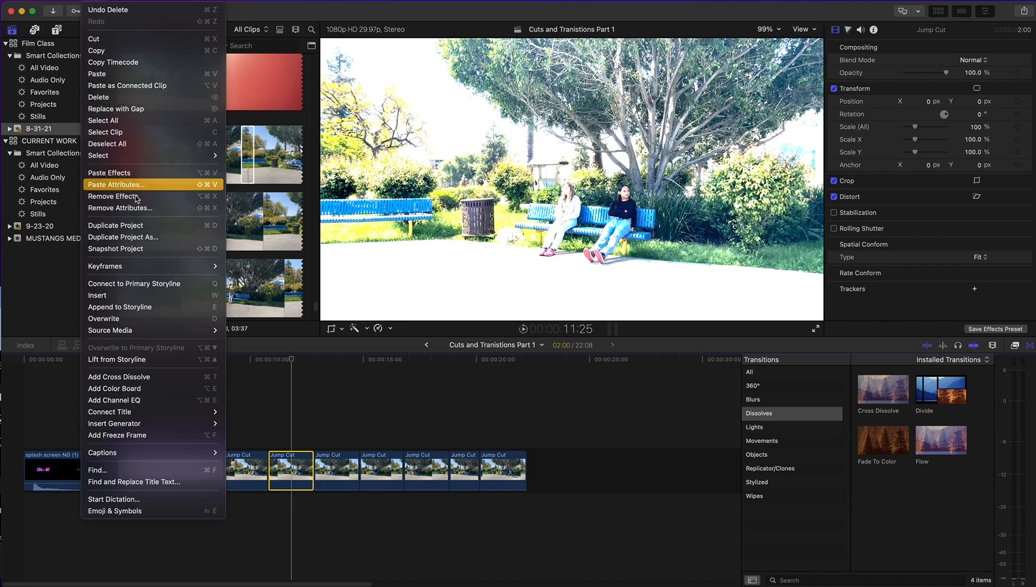
{"action": "left_click", "coordinate": [135, 186]}
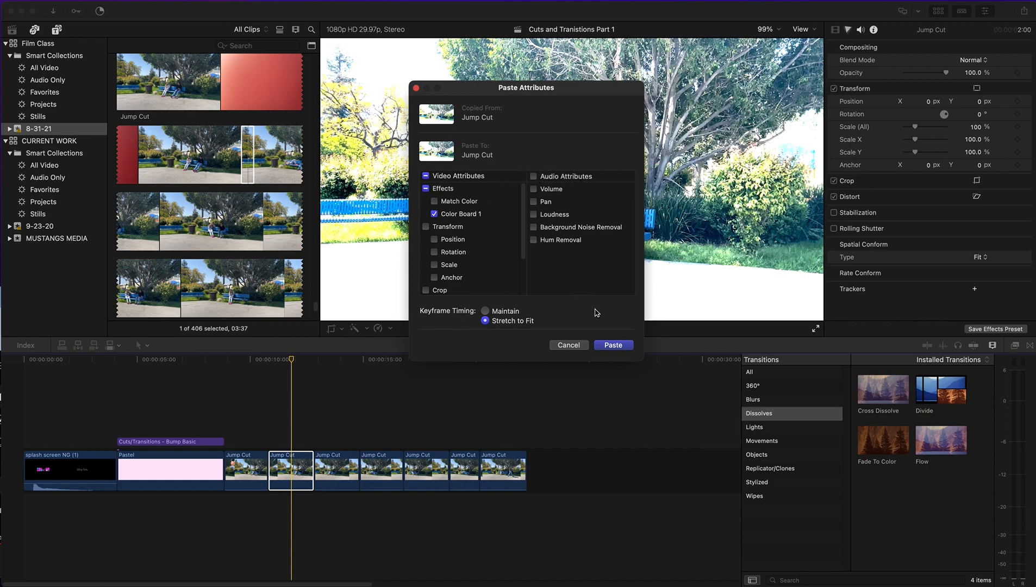
{"action": "left_click", "coordinate": [612, 346]}
Paste the Color Board 1 effect onto the remaining five Jump Cut clips and play the sequence from the first clip.
{"action": "left_click_drag", "start_coordinate": [329, 390], "coordinate": [506, 482]}
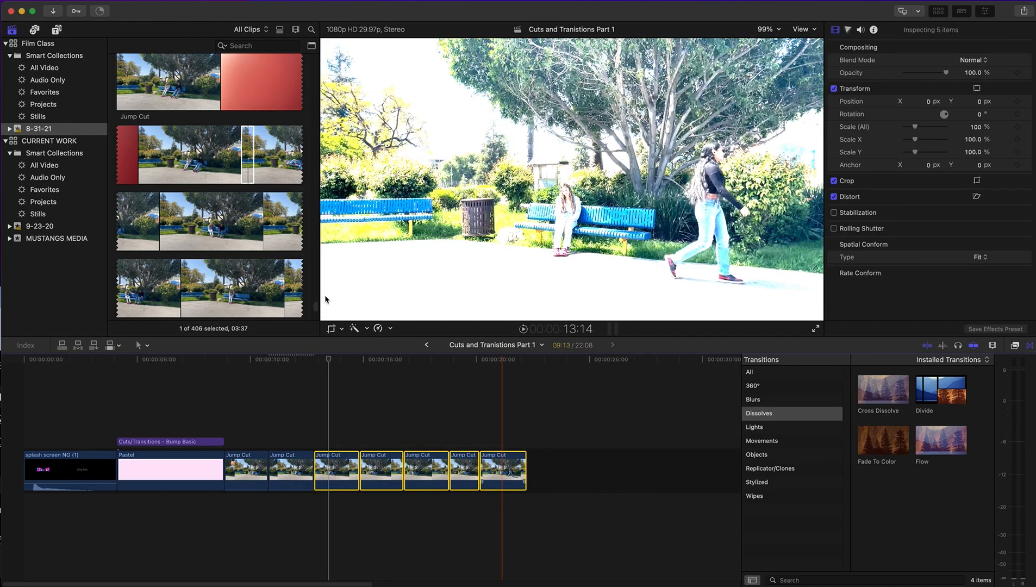
{"action": "left_click", "coordinate": [95, 4]}
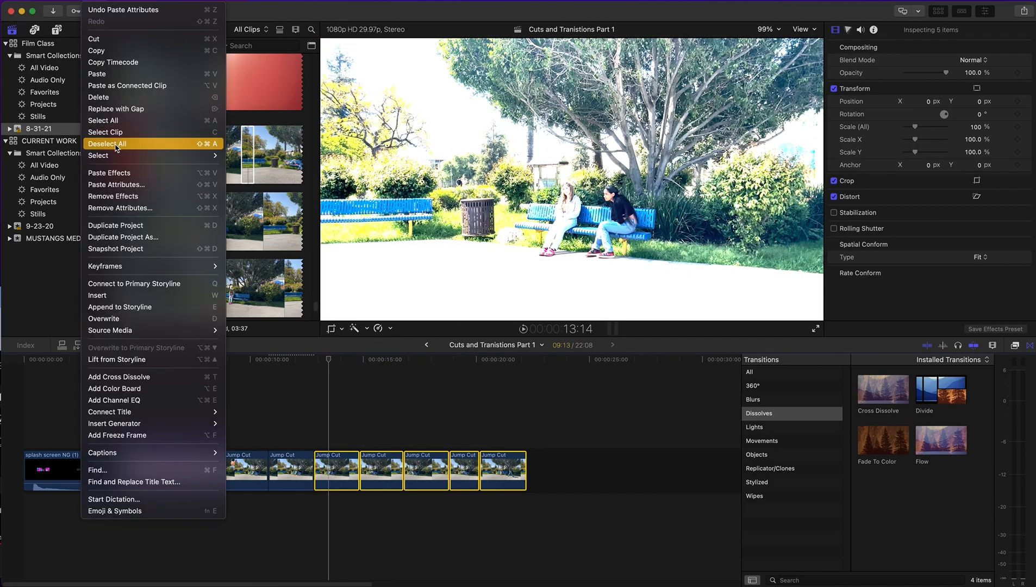
{"action": "left_click", "coordinate": [121, 186]}
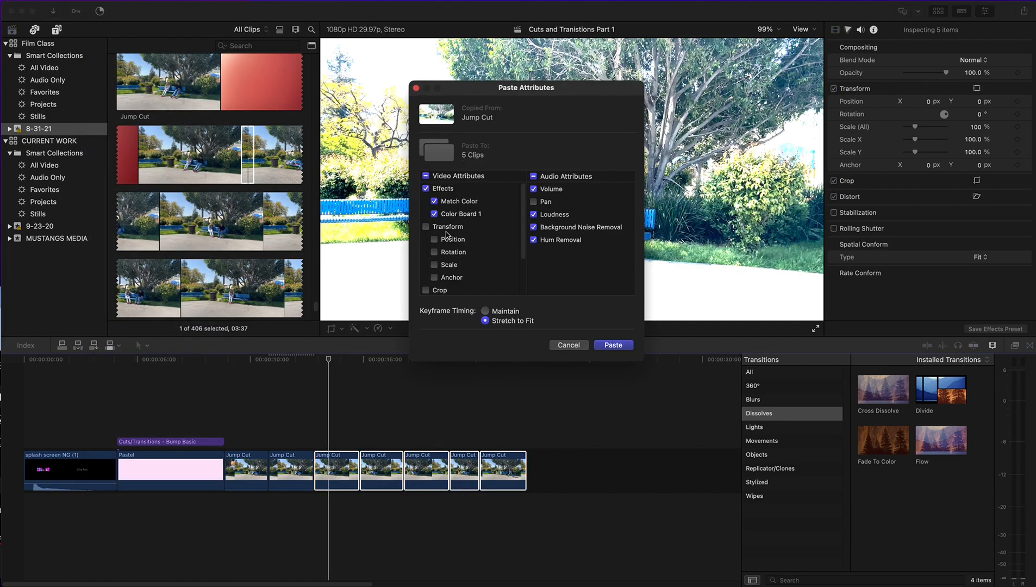
{"action": "left_click", "coordinate": [608, 349]}
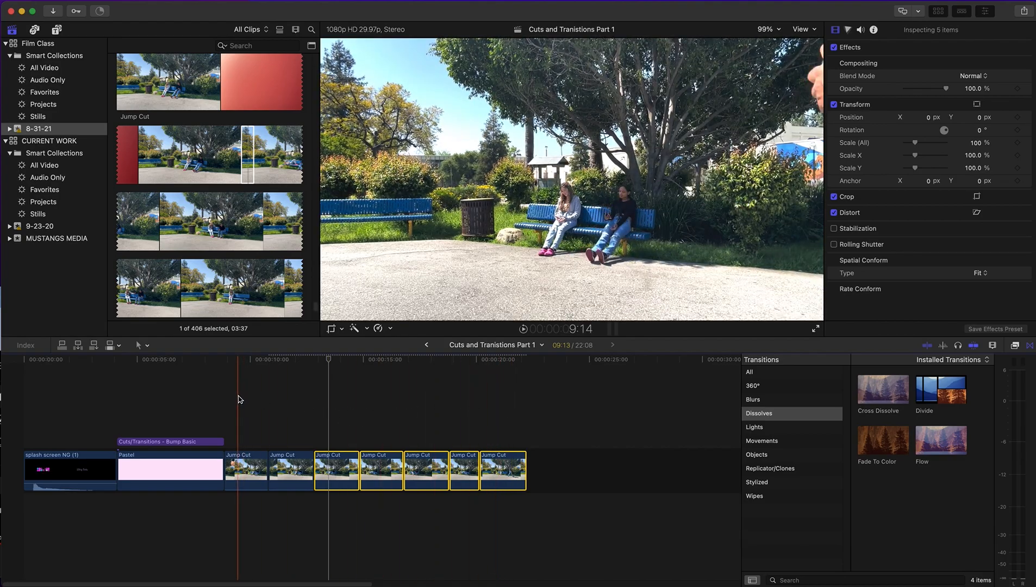
{"action": "left_click", "coordinate": [238, 407]}
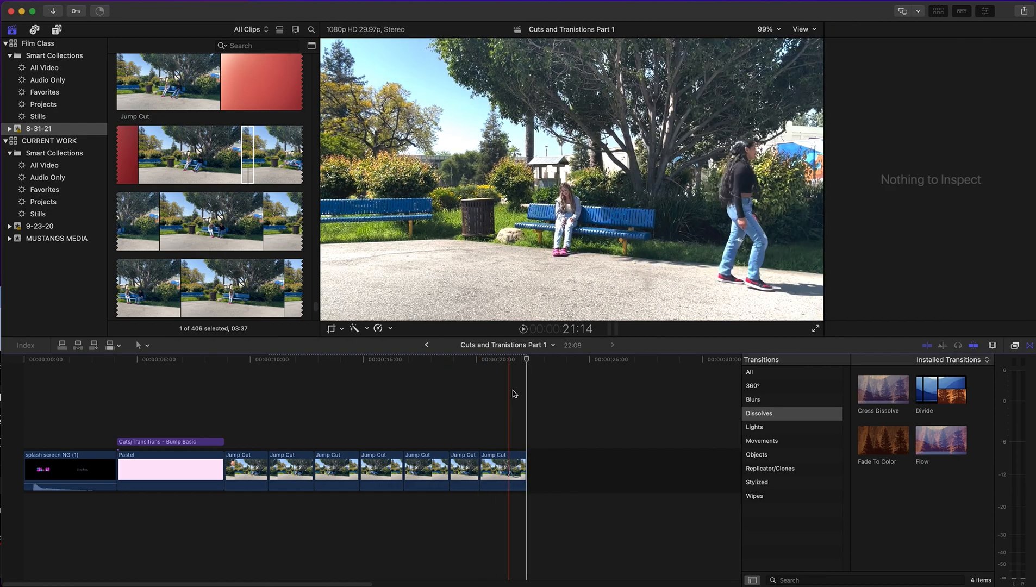
Copy the Pastel background with its Cuts/Transitions title and paste both after the final Jump Cut clip.
{"action": "left_click", "coordinate": [104, 469]}
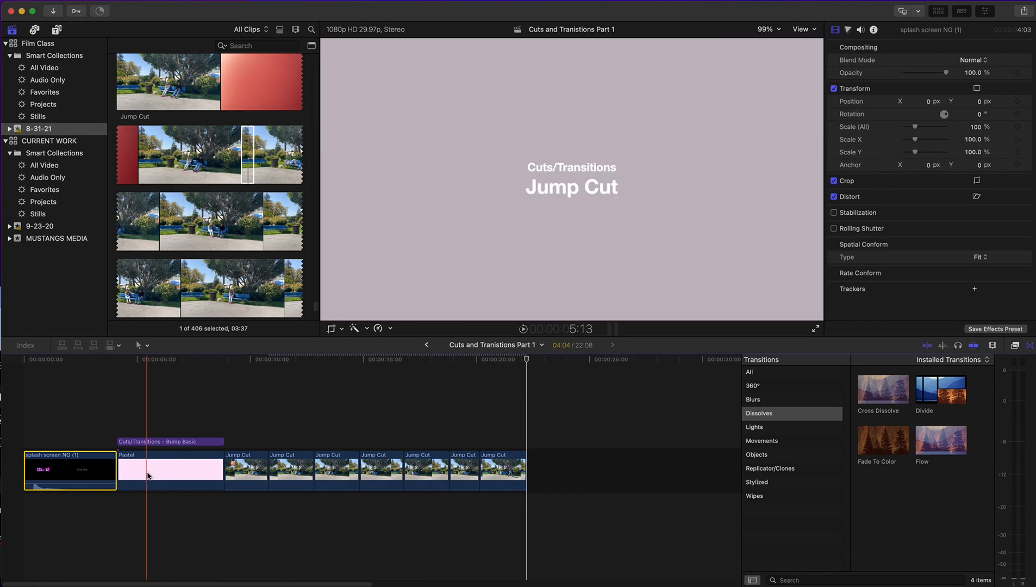
{"action": "left_click", "coordinate": [147, 476]}
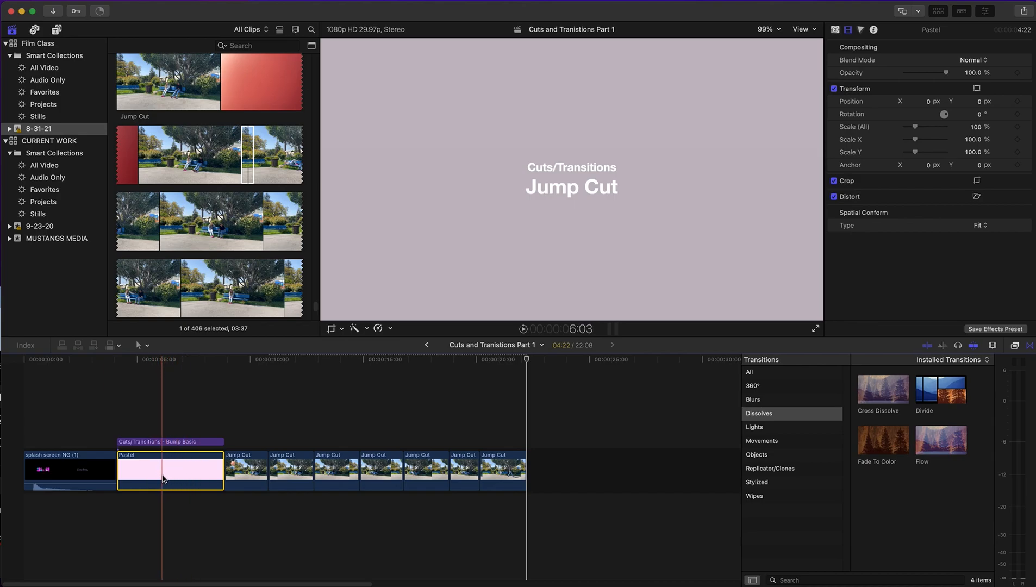
{"action": "left_click", "coordinate": [130, 396]}
{"action": "left_click_drag", "start_coordinate": [133, 406], "coordinate": [174, 479]}
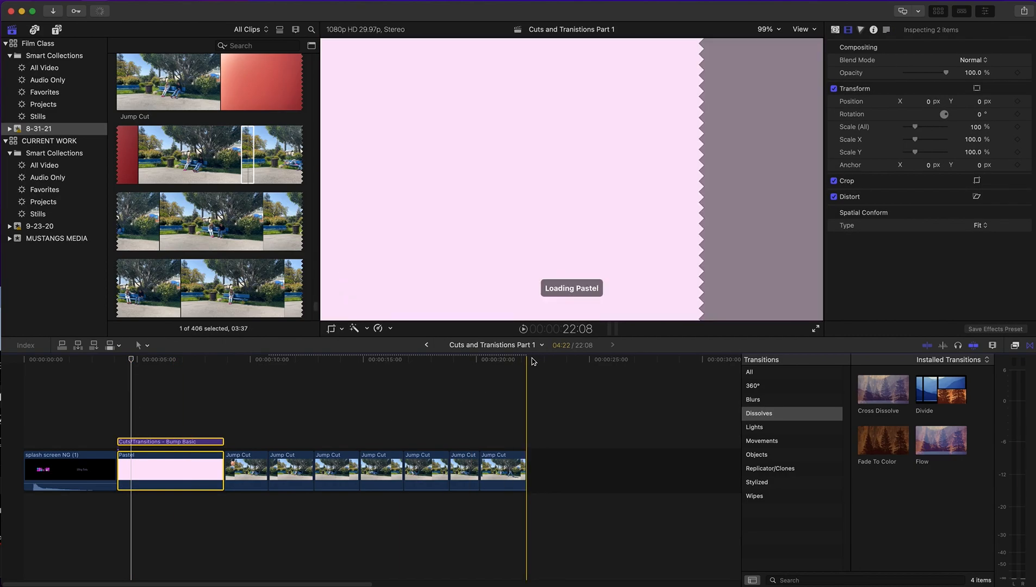
{"action": "key", "text": "super+v"}
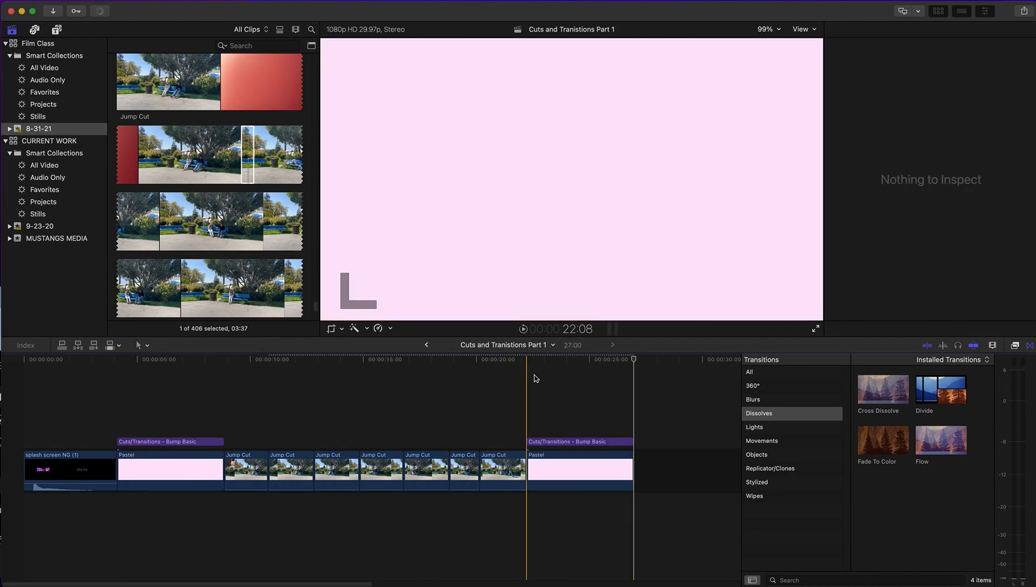
Change the second line of the title after the last Jump Cut clip to "Match Cut".
{"action": "left_click", "coordinate": [574, 419]}
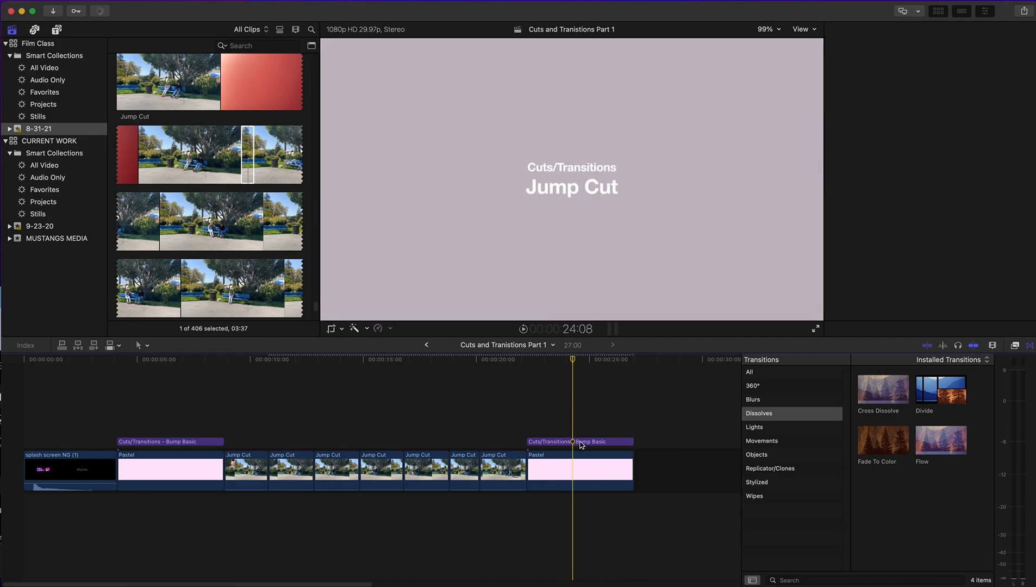
{"action": "double_click", "coordinate": [580, 444]}
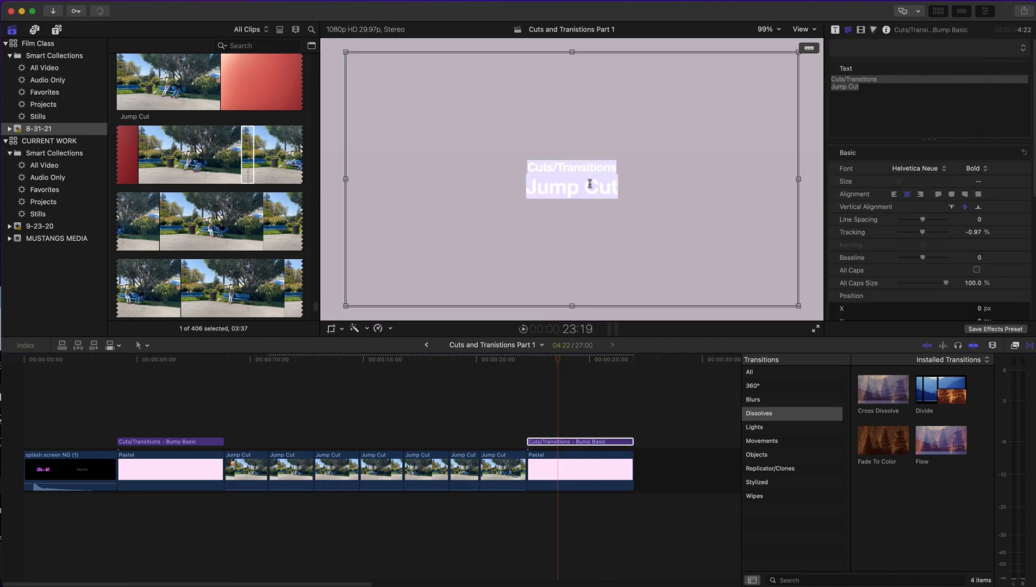
{"action": "left_click", "coordinate": [862, 100]}
{"action": "triple_click", "coordinate": [847, 89]}
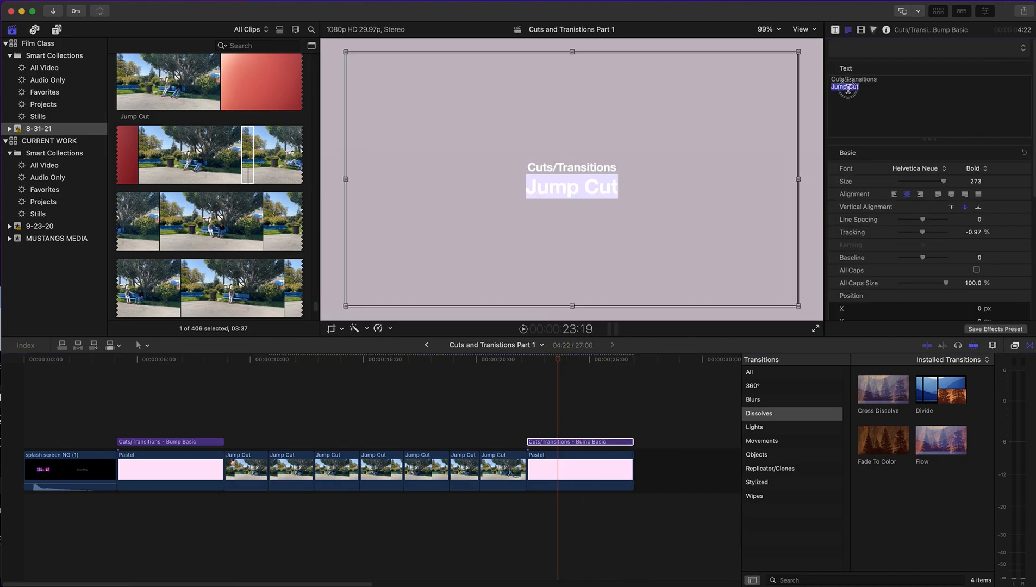
{"action": "left_click", "coordinate": [848, 89]}
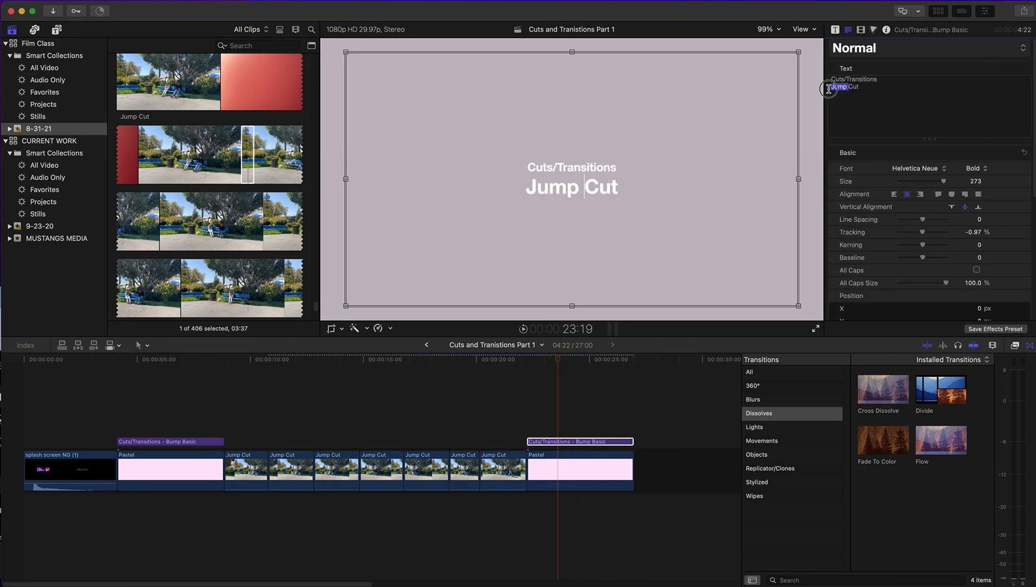
{"action": "type", "text": "Match"}
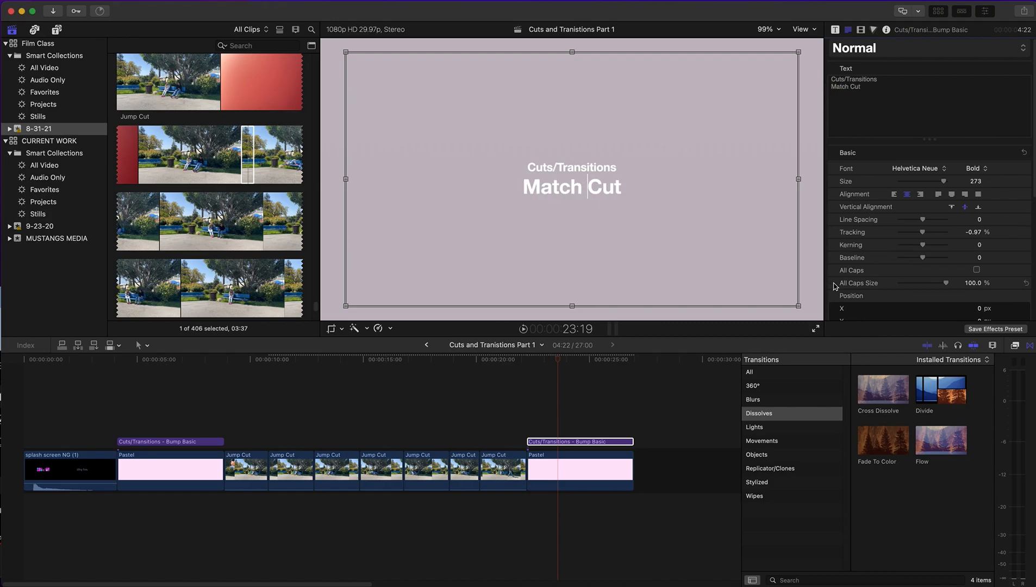
{"action": "left_click", "coordinate": [639, 396]}
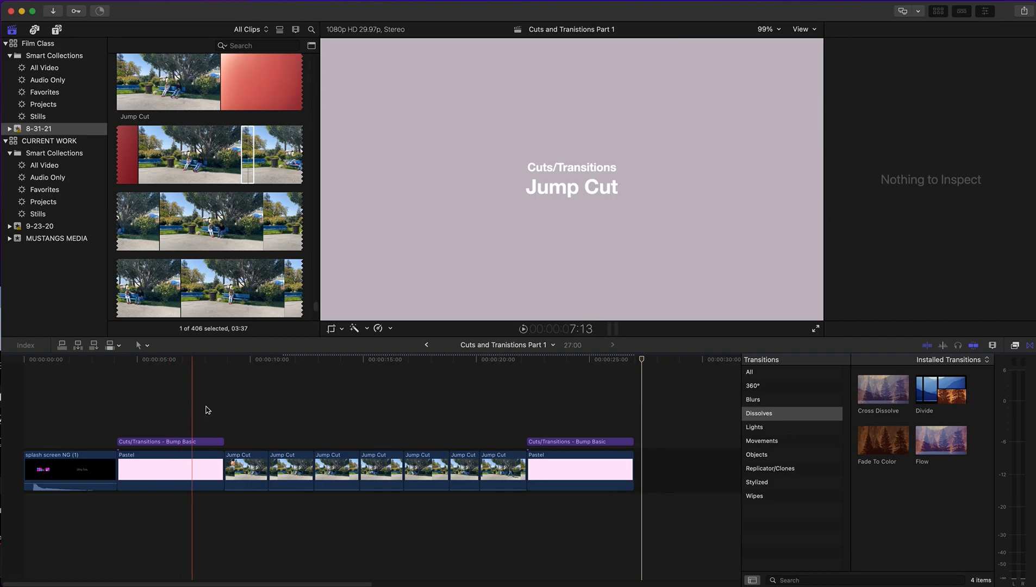
Add the Center wipe transition between the first Pastel background and the first Jump Cut clip.
{"action": "key", "text": "space"}
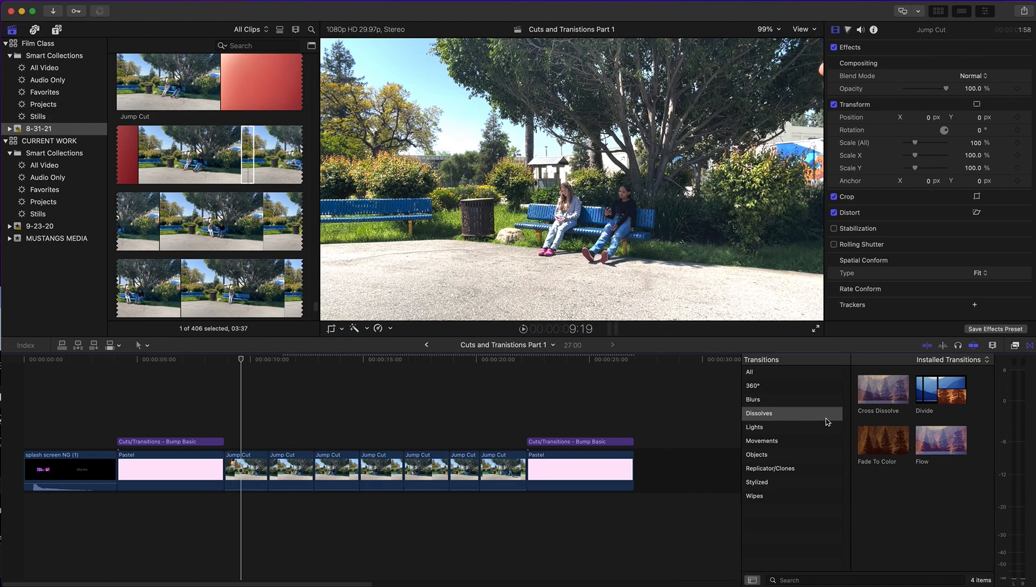
{"action": "left_click", "coordinate": [1028, 347]}
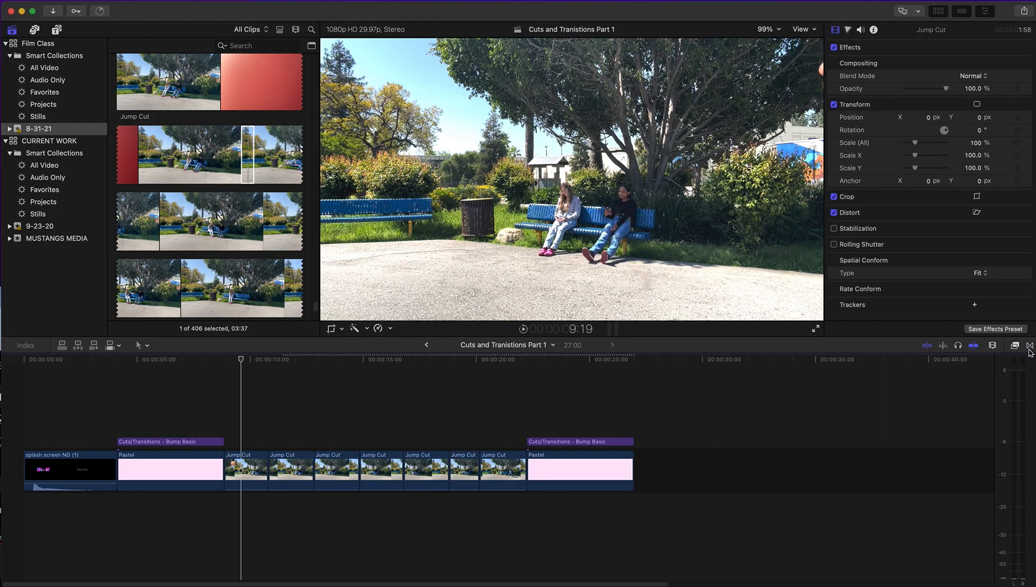
{"action": "left_click", "coordinate": [1030, 347]}
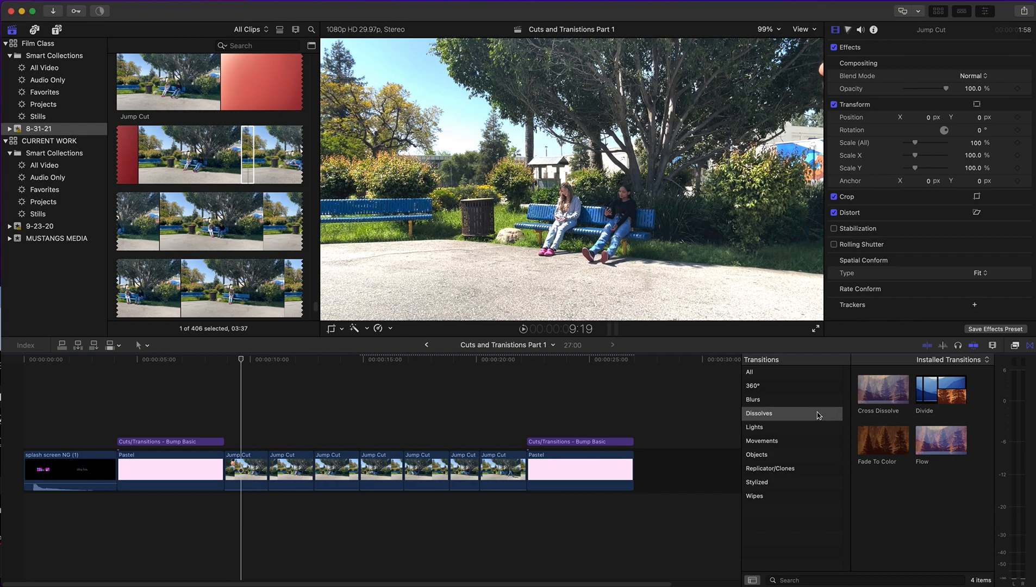
{"action": "left_click", "coordinate": [818, 415]}
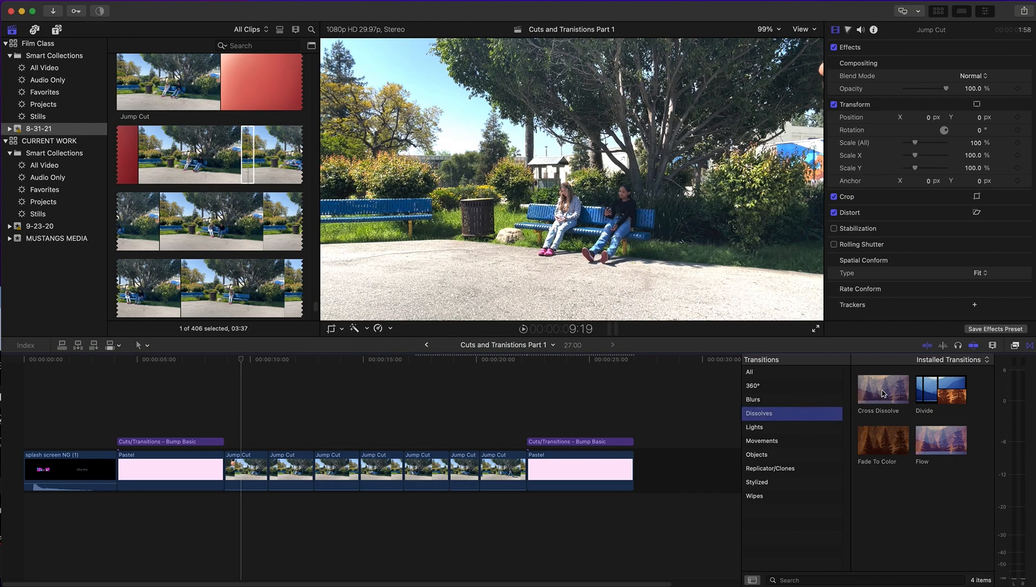
{"action": "left_click", "coordinate": [807, 441]}
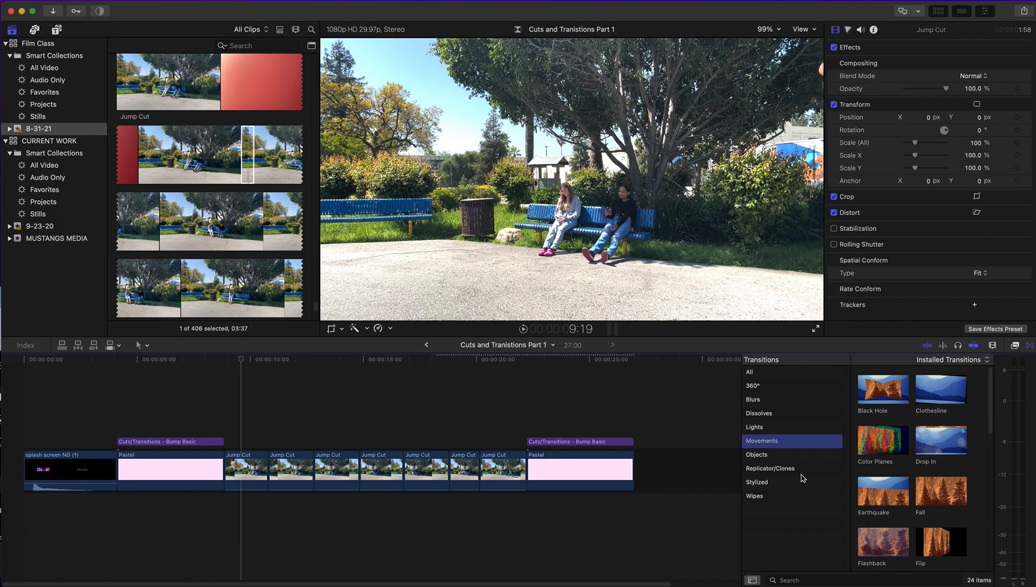
{"action": "left_click", "coordinate": [800, 469]}
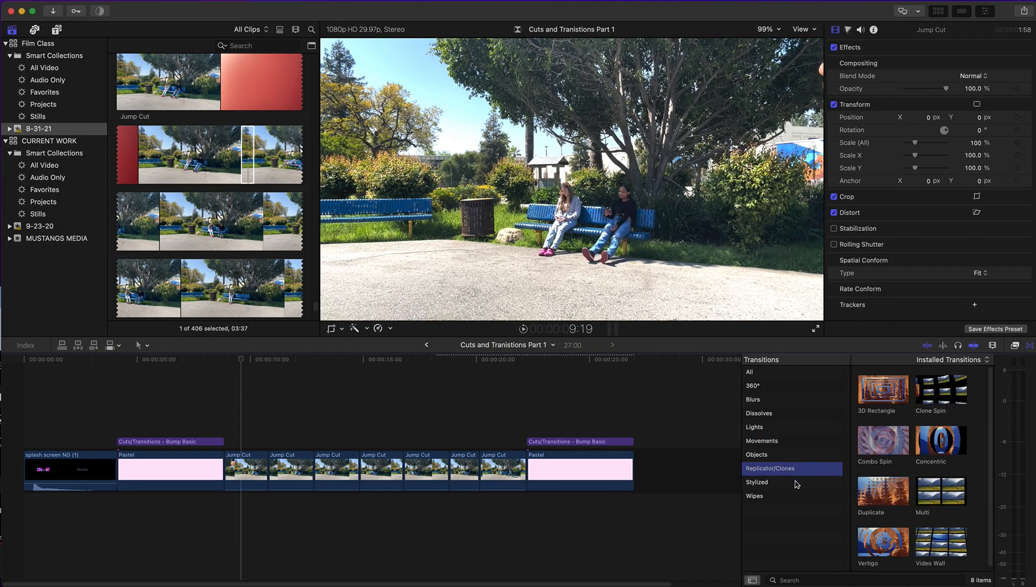
{"action": "left_click", "coordinate": [794, 483]}
{"action": "left_click", "coordinate": [792, 495]}
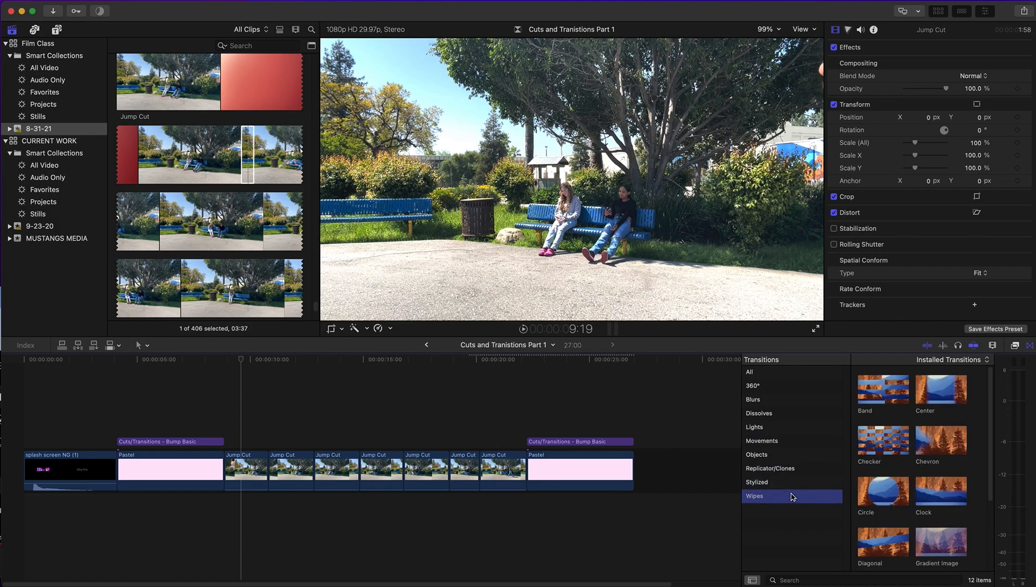
{"action": "left_click", "coordinate": [876, 403]}
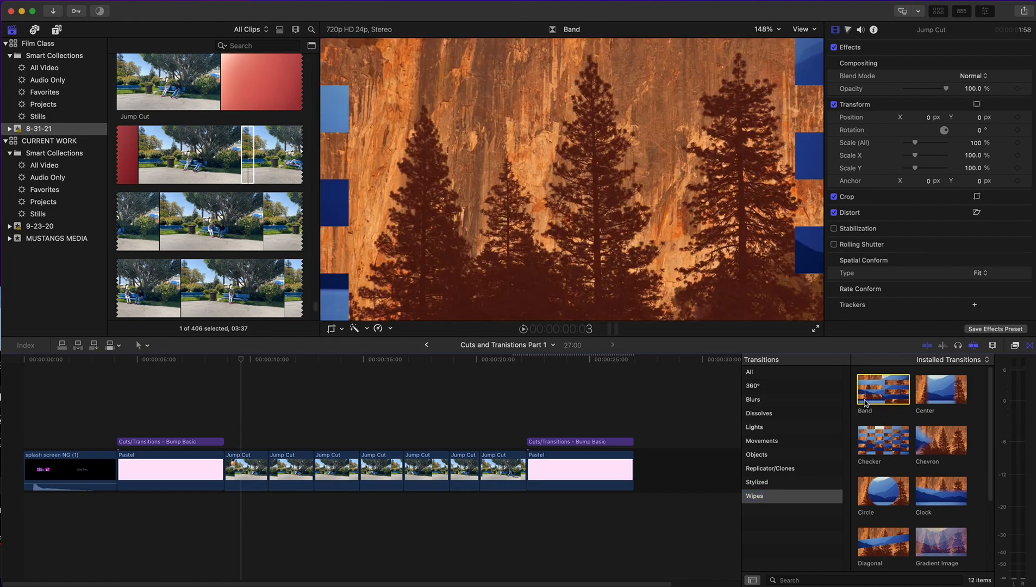
{"action": "left_click", "coordinate": [938, 395]}
{"action": "left_click_drag", "start_coordinate": [941, 396], "coordinate": [224, 476]}
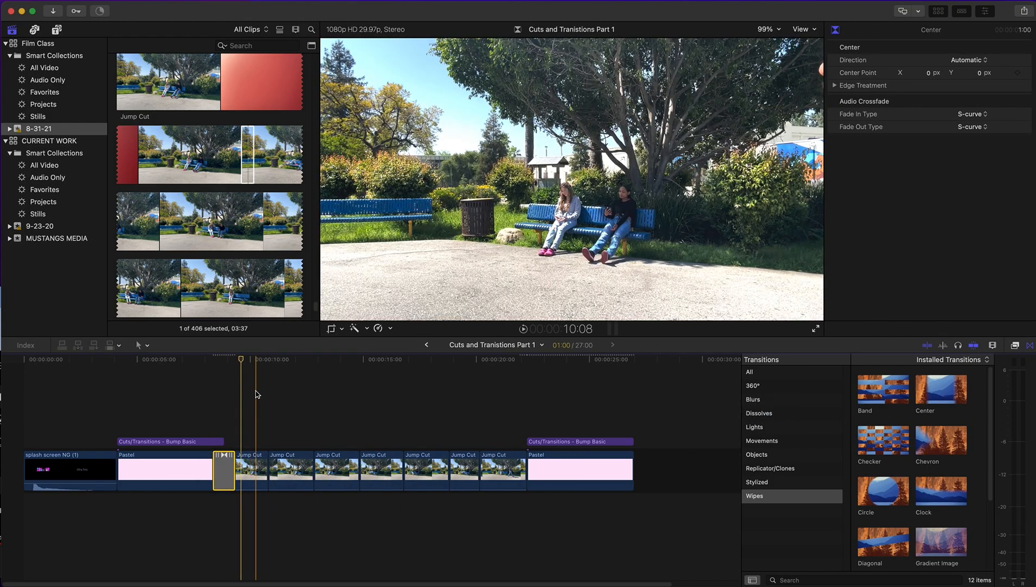
Play the timeline from just before the Center transition into the Jump Cut clips to review it.
{"action": "left_click_drag", "start_coordinate": [242, 362], "coordinate": [200, 368]}
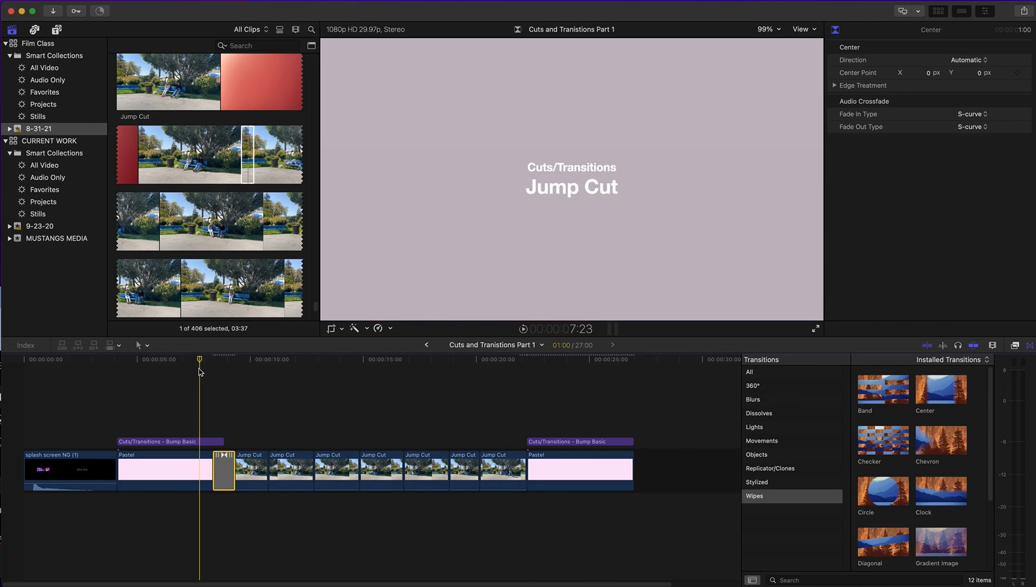
{"action": "key", "text": "space"}
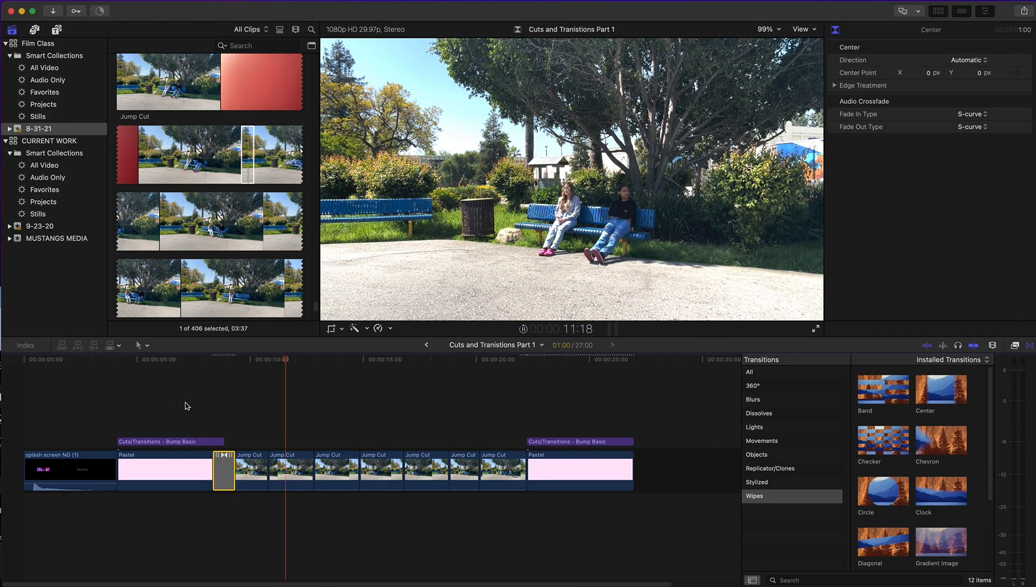
{"action": "key", "text": "space"}
Shorten the Center transition and extend the end of the first Jump Cut clip by about four frames, checking the result in playback.
{"action": "left_click", "coordinate": [238, 475]}
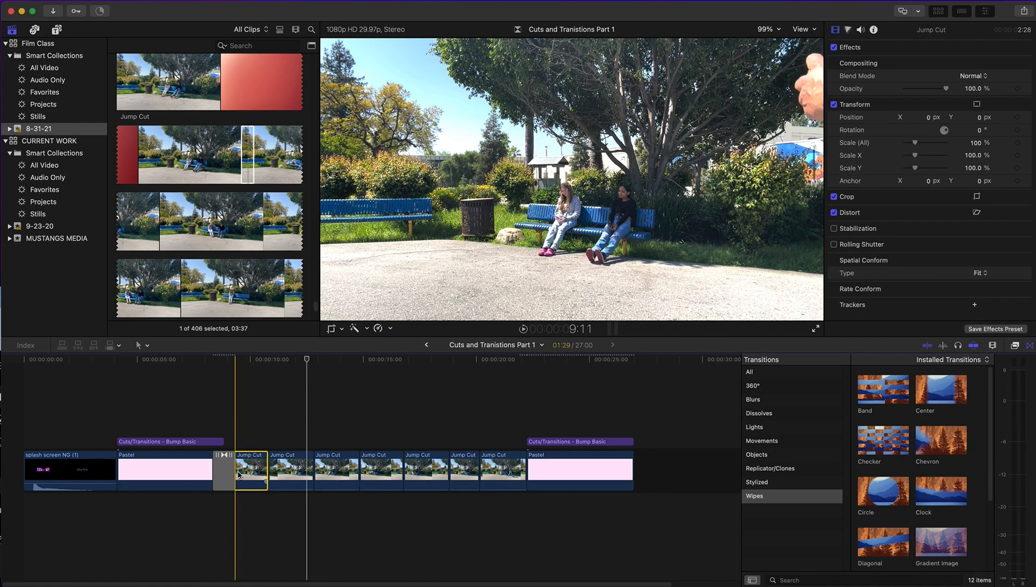
{"action": "left_click_drag", "start_coordinate": [234, 471], "coordinate": [268, 462]}
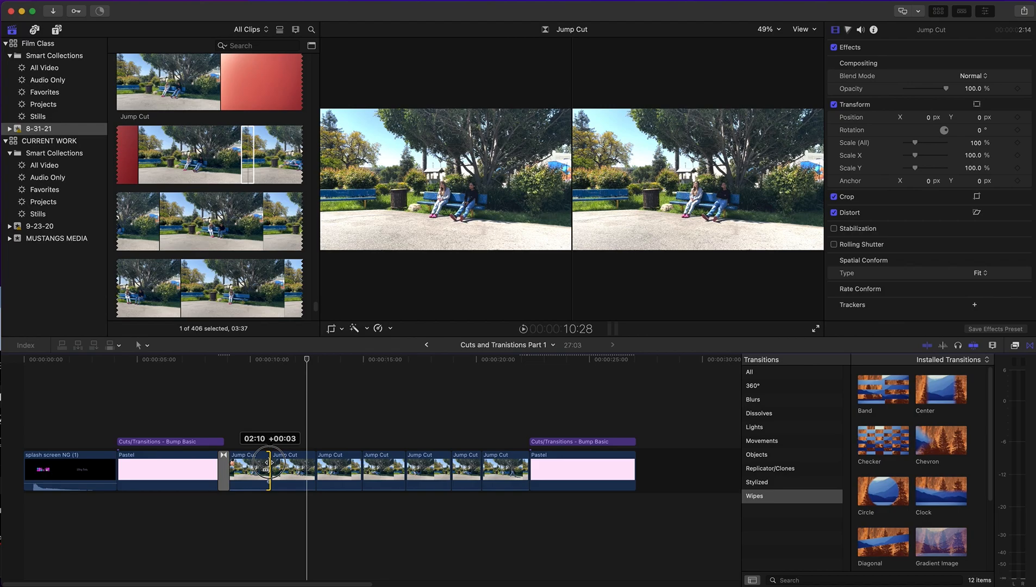
{"action": "left_click", "coordinate": [180, 406]}
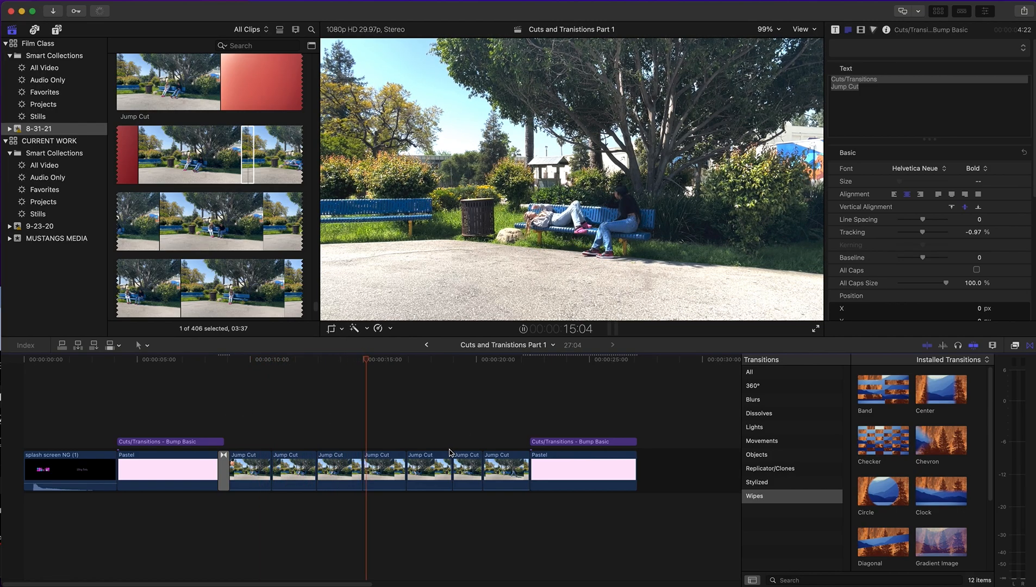
{"action": "key", "text": "space"}
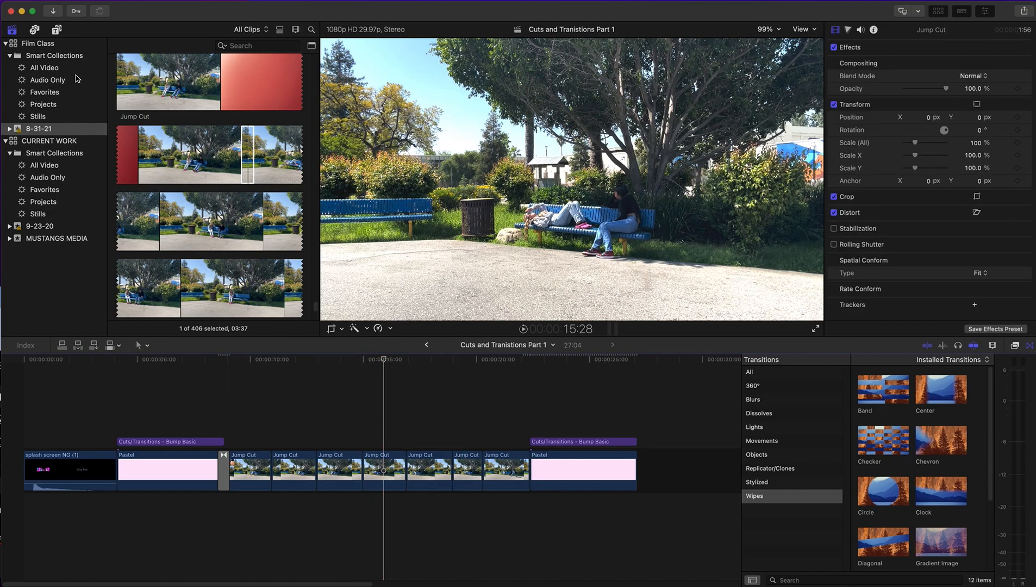
Show only the audio clips in the Film Class library, search them for "com", and clear the search.
{"action": "left_click", "coordinate": [227, 158]}
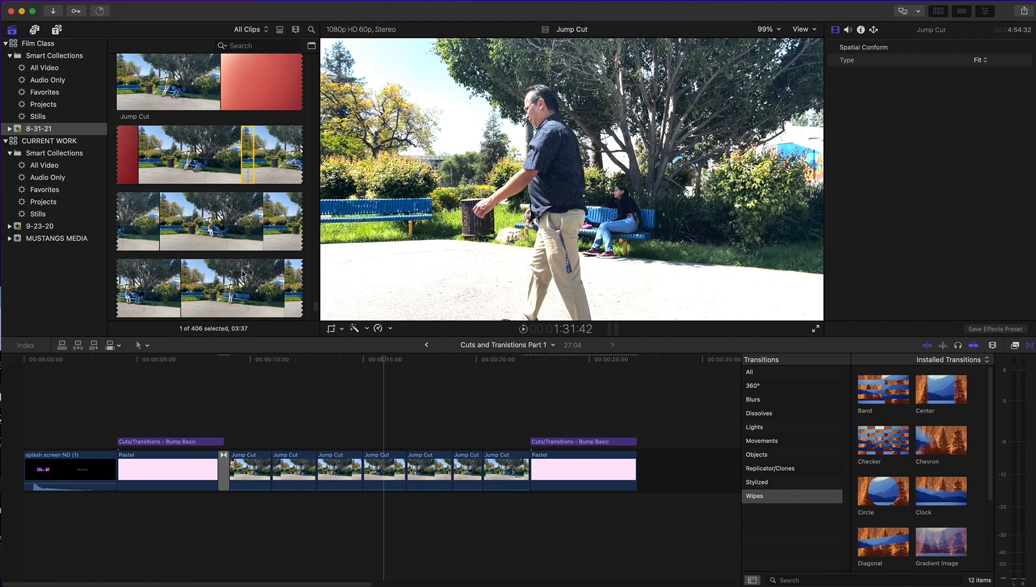
{"action": "left_click", "coordinate": [72, 85]}
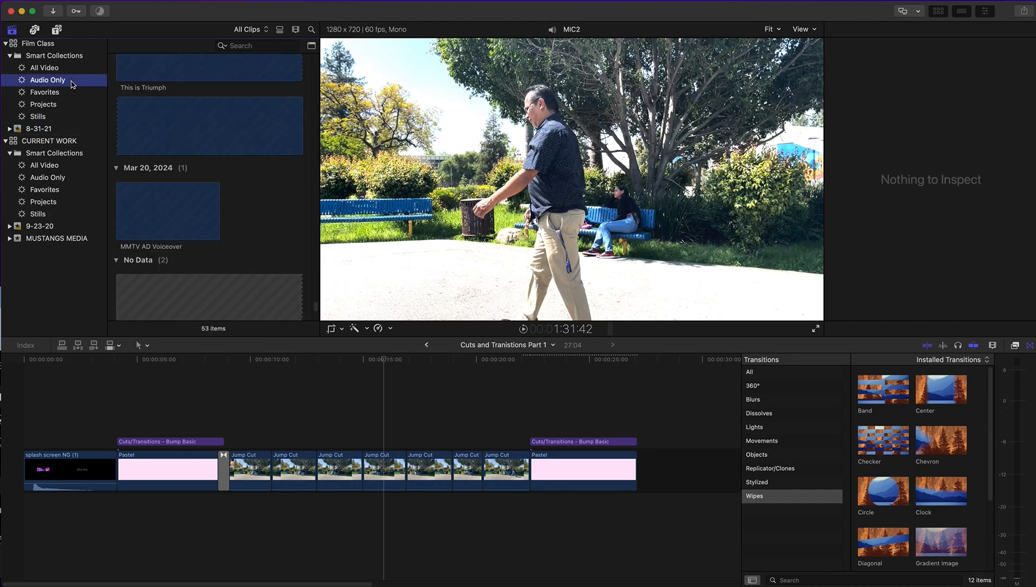
{"action": "scroll", "coordinate": [275, 152], "scroll_direction": "up", "scroll_amount": 10}
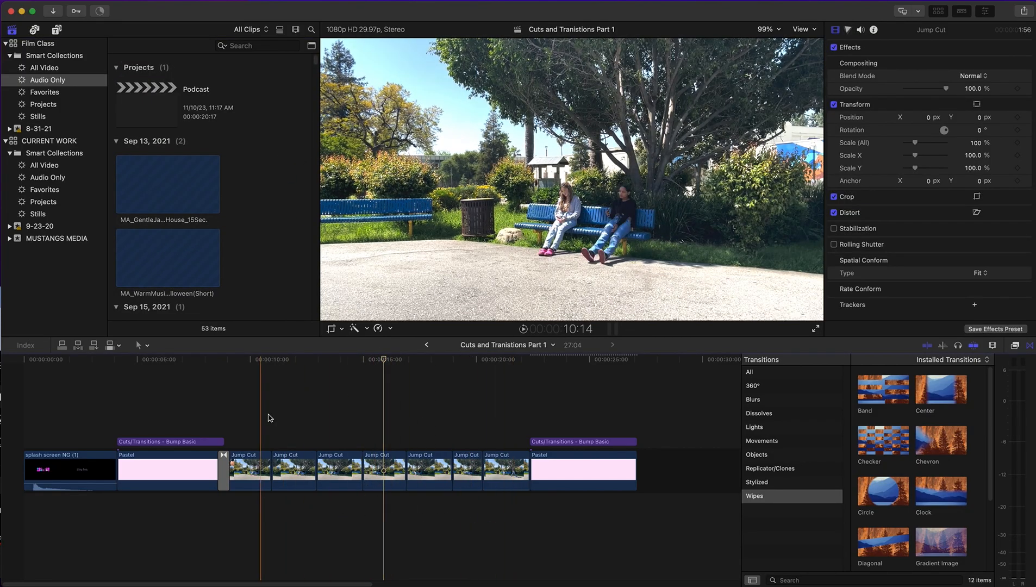
{"action": "left_click", "coordinate": [263, 46]}
{"action": "type", "text": "comed"}
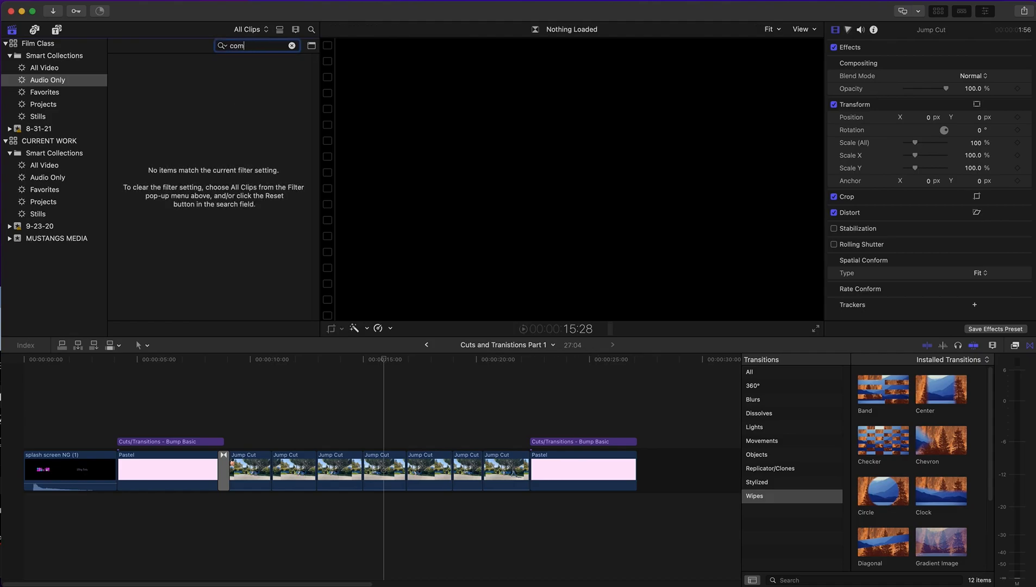
{"action": "key", "text": "BackSpace"}
{"action": "key", "text": "BackSpace"}
{"action": "key", "text": "BackSpace"}
Browse the audio clips for background music, checking the city ambiance and Spirit Halloween commercial clips.
{"action": "scroll", "coordinate": [250, 155], "scroll_direction": "down", "scroll_amount": 6}
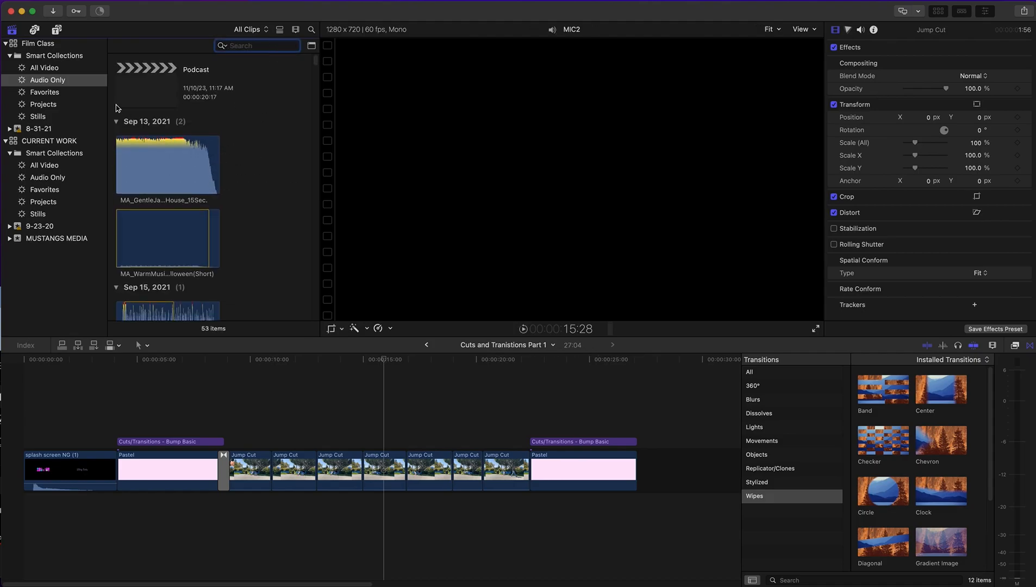
{"action": "scroll", "coordinate": [247, 157], "scroll_direction": "down", "scroll_amount": 8}
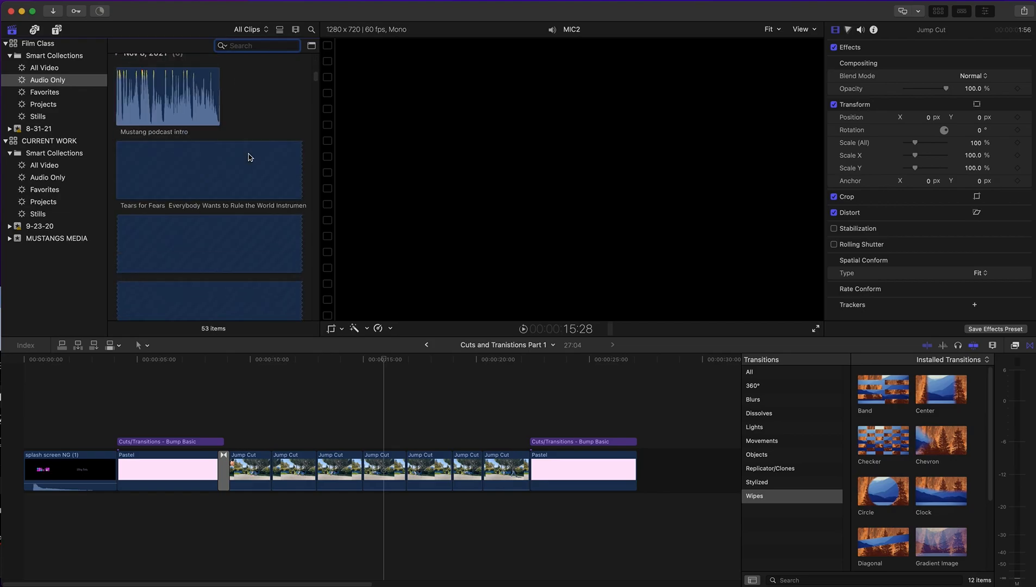
{"action": "scroll", "coordinate": [249, 158], "scroll_direction": "up", "scroll_amount": 5}
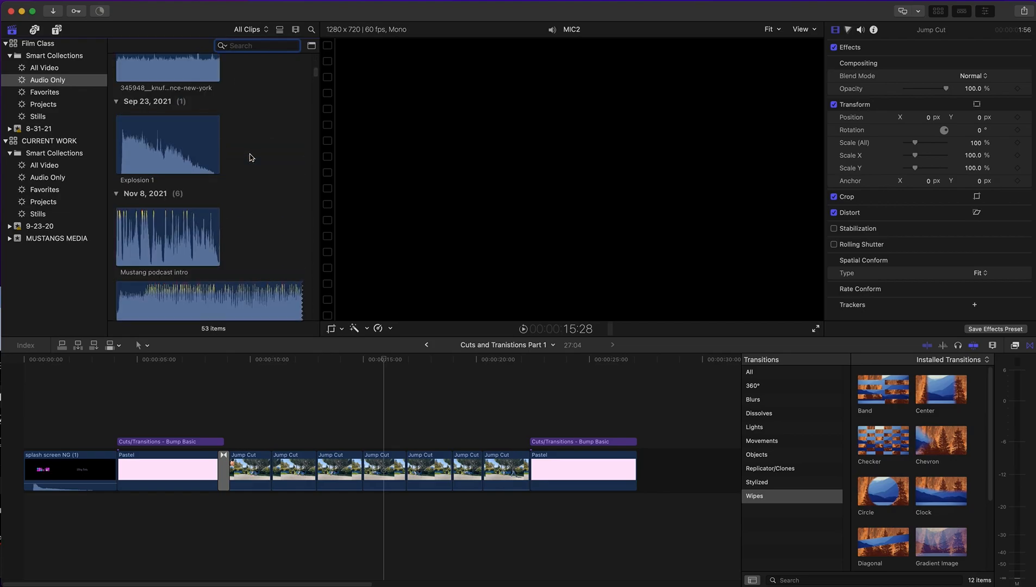
{"action": "left_click", "coordinate": [127, 112]}
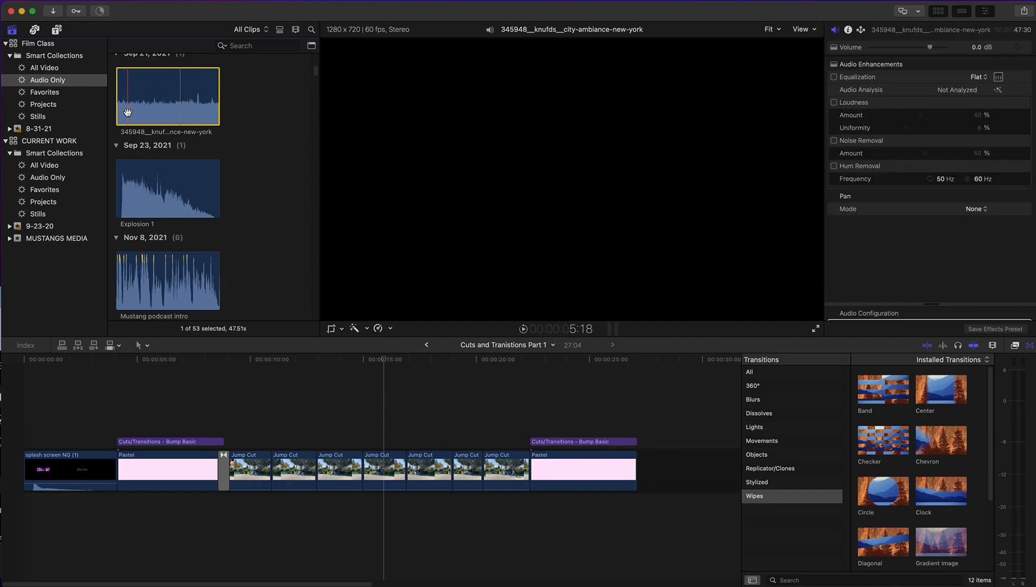
{"action": "scroll", "coordinate": [144, 113], "scroll_direction": "up", "scroll_amount": 5}
{"action": "left_click", "coordinate": [154, 148]}
{"action": "scroll", "coordinate": [161, 158], "scroll_direction": "down", "scroll_amount": 10}
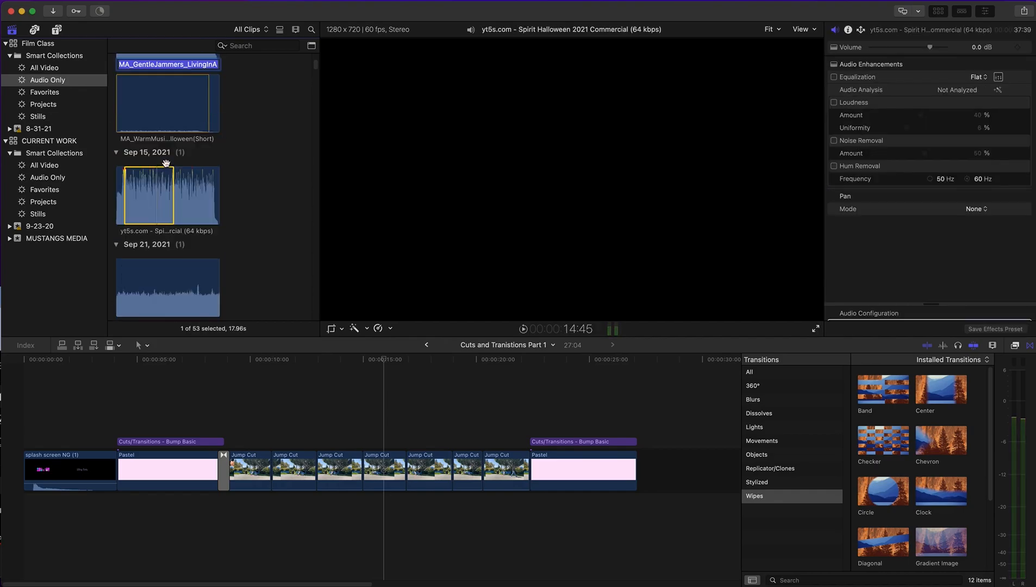
{"action": "scroll", "coordinate": [166, 164], "scroll_direction": "down", "scroll_amount": 6}
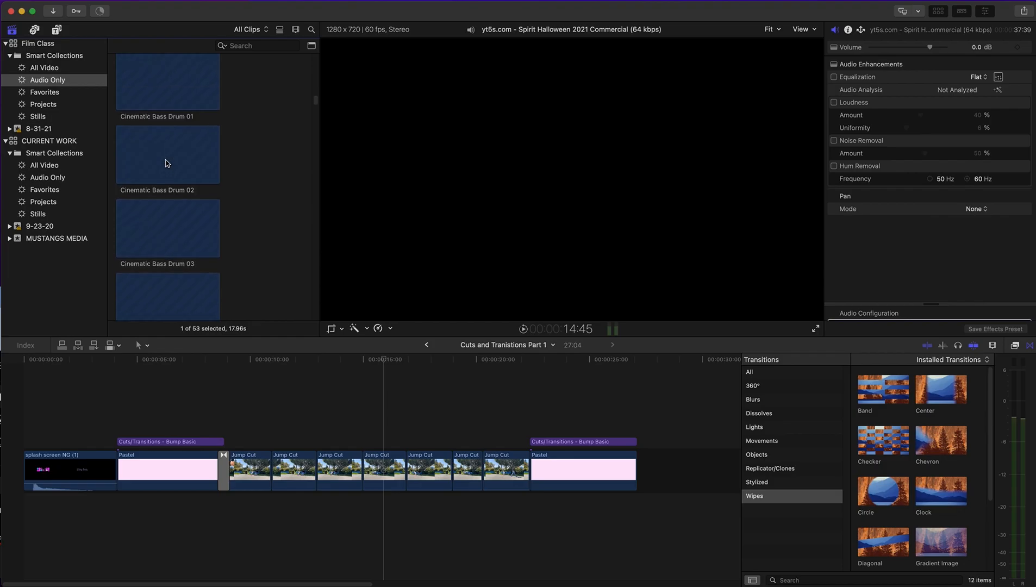
{"action": "scroll", "coordinate": [165, 160], "scroll_direction": "down", "scroll_amount": 5}
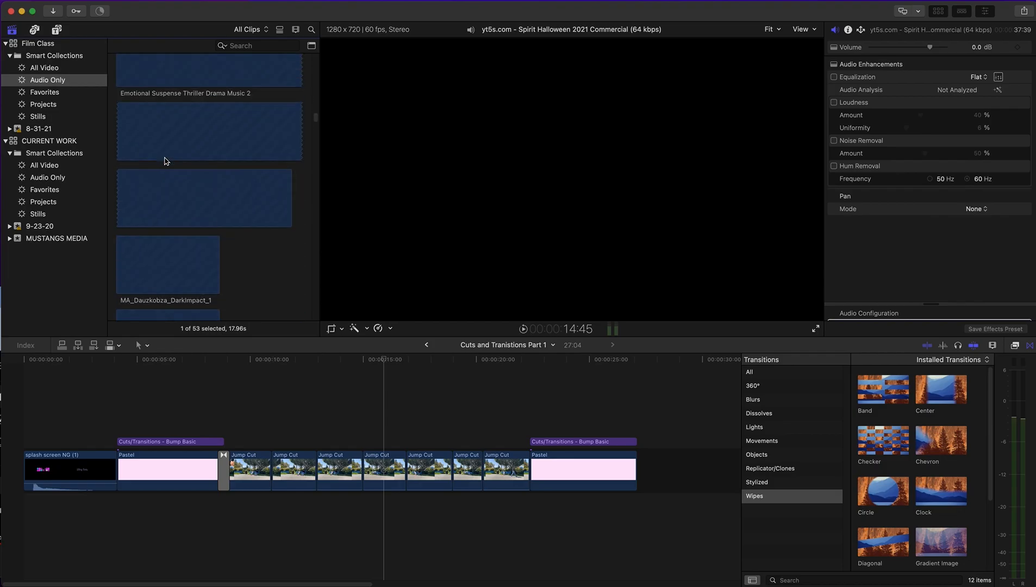
Preview the "Emotional Suspense Thriller Drama Music 2" audio clip and deselect it.
{"action": "left_click", "coordinate": [152, 127]}
{"action": "key", "text": "space"}
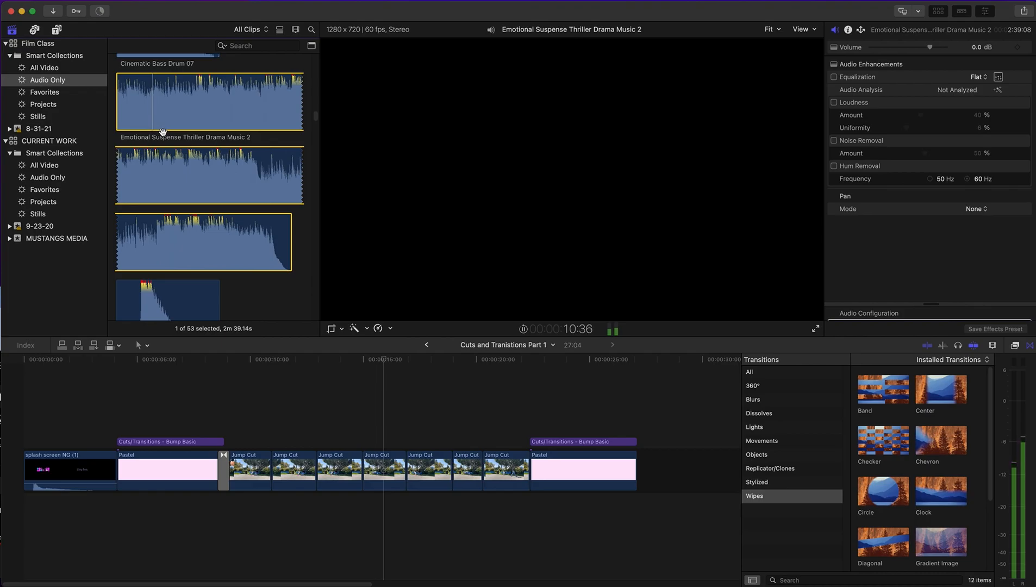
{"action": "scroll", "coordinate": [163, 133], "scroll_direction": "up", "scroll_amount": 3}
{"action": "scroll", "coordinate": [171, 195], "scroll_direction": "down", "scroll_amount": 5}
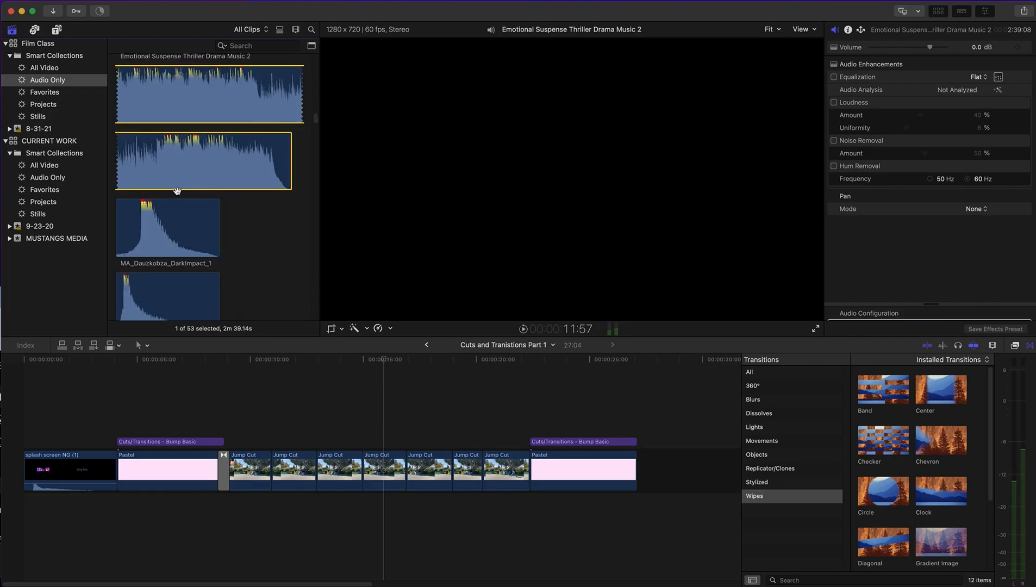
{"action": "left_click", "coordinate": [266, 224]}
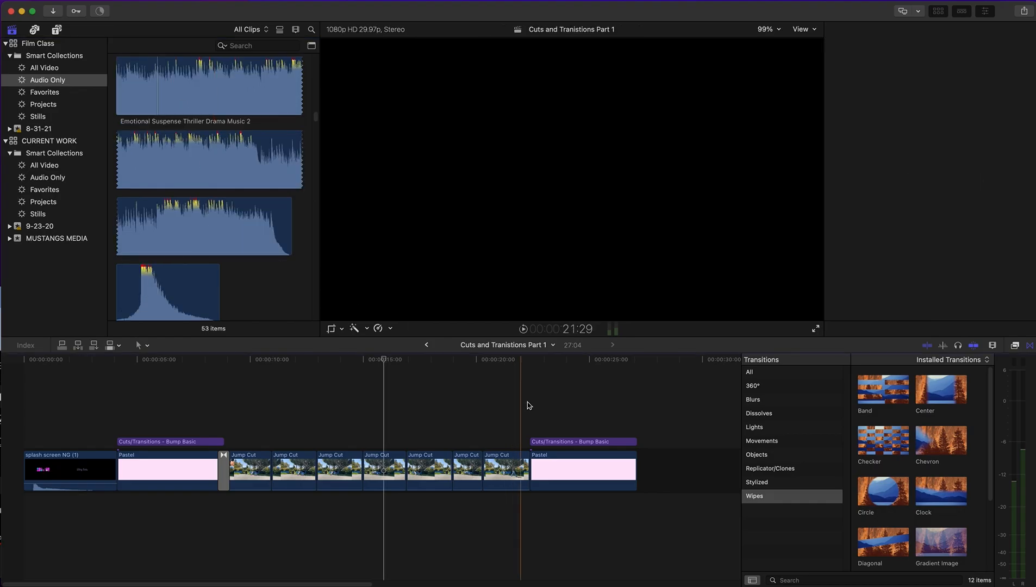
Add a section of about 15.9 seconds of "Emotional Suspense Thriller Drama Music 2" beneath the Jump Cut clips, starting at the first one.
{"action": "left_click", "coordinate": [502, 399]}
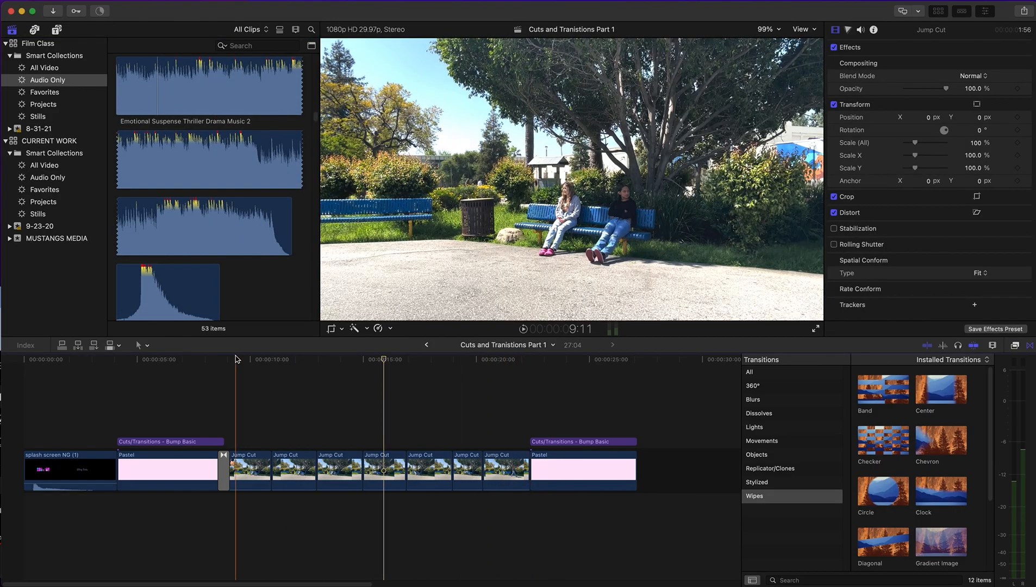
{"action": "left_click", "coordinate": [199, 92]}
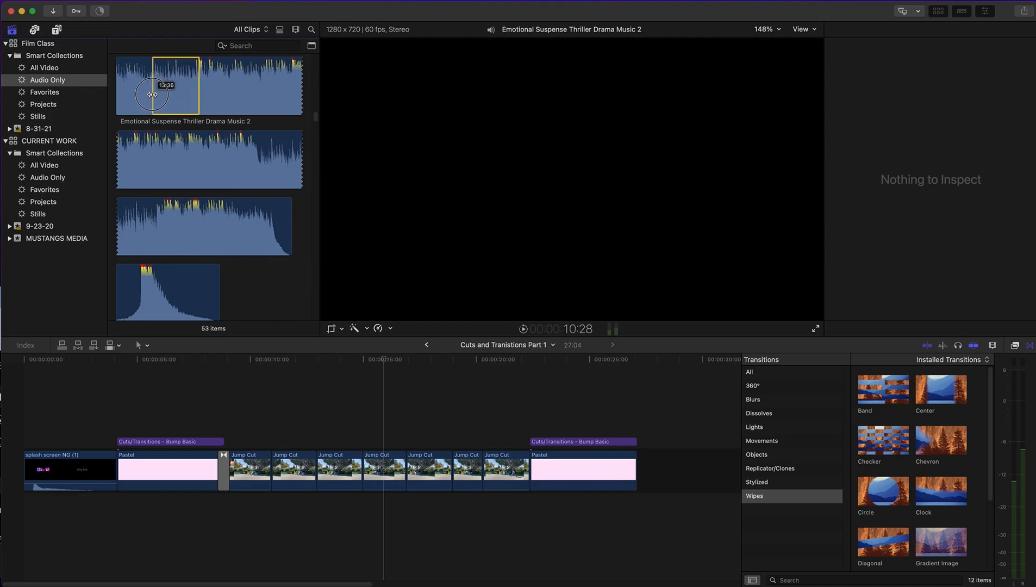
{"action": "left_click_drag", "start_coordinate": [144, 95], "coordinate": [231, 513]}
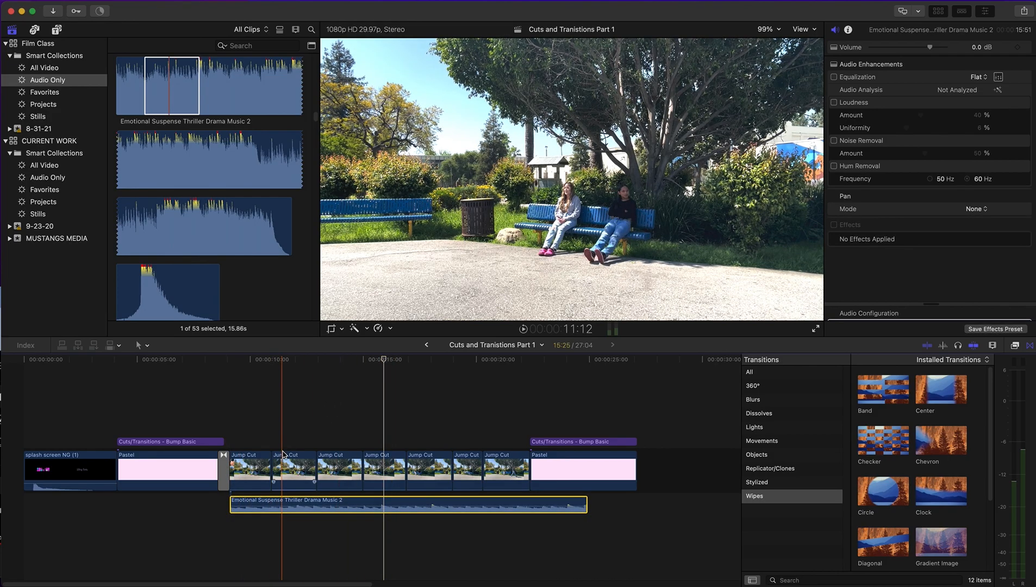
{"action": "key", "text": "l"}
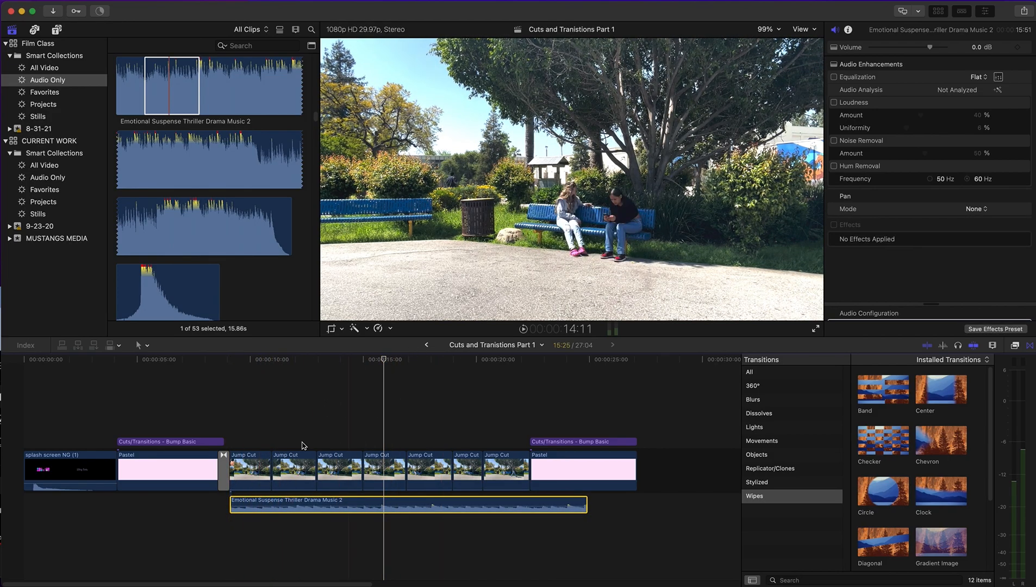
{"action": "key", "text": "l"}
Trim the music clip so it runs from the Center transition to just past the end of the last Jump Cut clip.
{"action": "left_click_drag", "start_coordinate": [233, 503], "coordinate": [225, 503]}
{"action": "left_click_drag", "start_coordinate": [586, 503], "coordinate": [535, 498]}
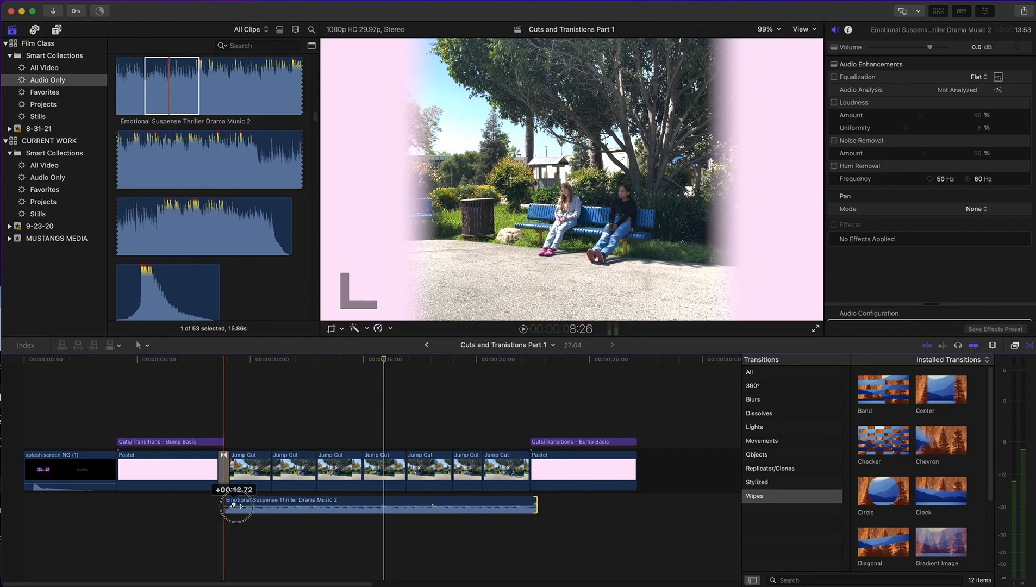
{"action": "left_click_drag", "start_coordinate": [536, 505], "coordinate": [522, 506]}
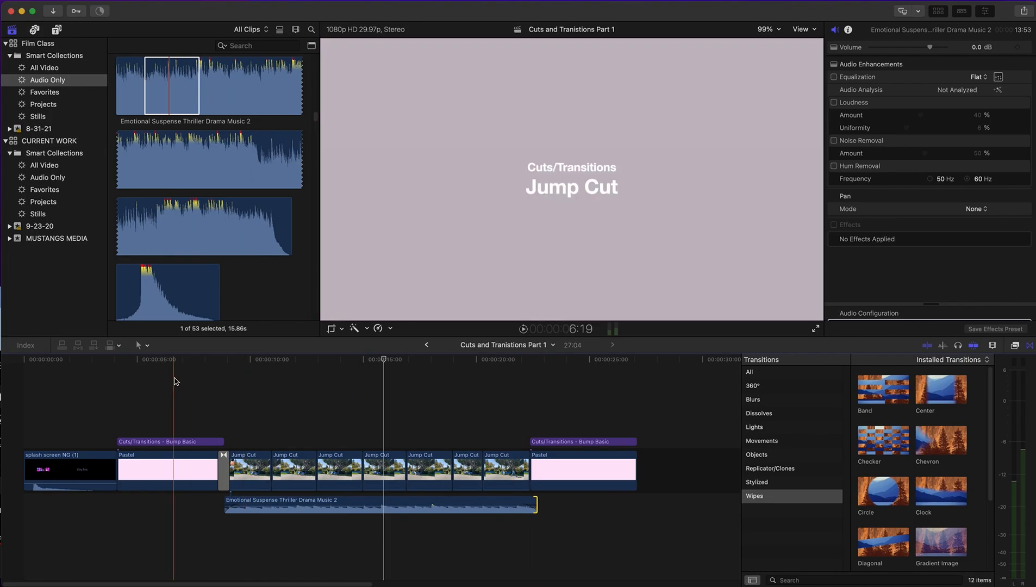
Play the sequence from the Jump Cut title to check the music, and lower the music clip's volume slightly.
{"action": "left_click", "coordinate": [175, 381]}
{"action": "key", "text": "space"}
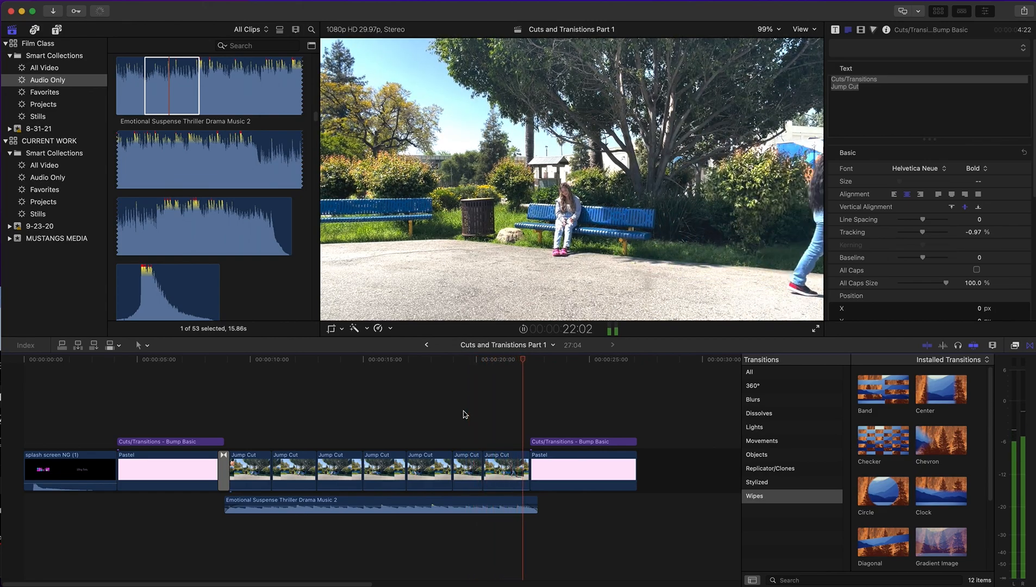
{"action": "key", "text": "space"}
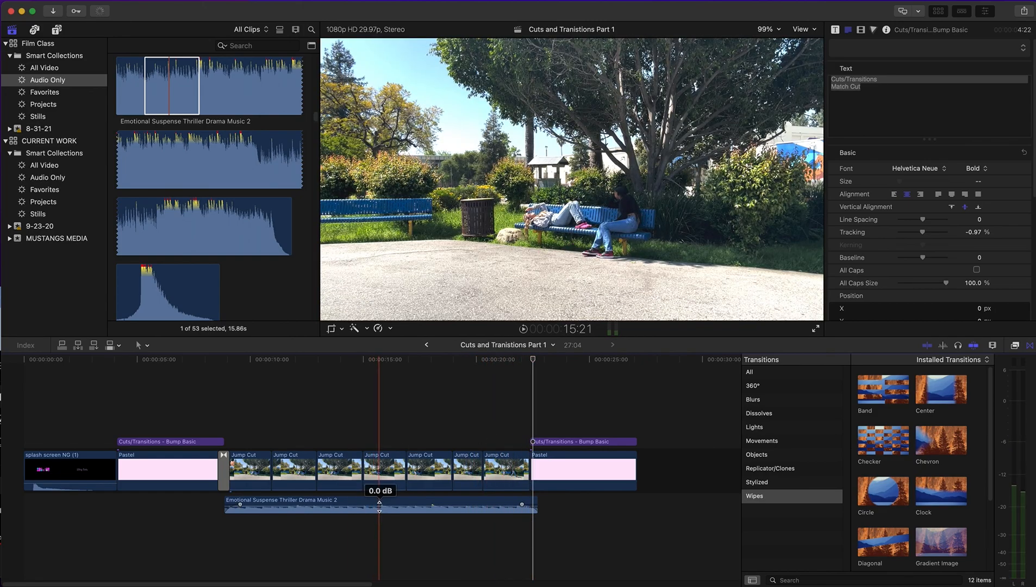
{"action": "left_click_drag", "start_coordinate": [380, 508], "coordinate": [380, 509]}
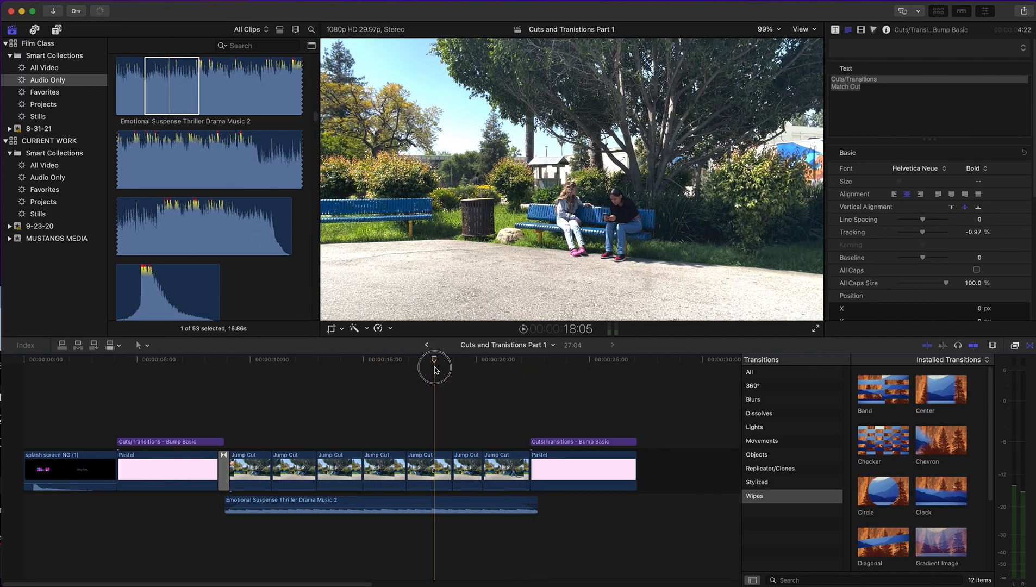
{"action": "left_click", "coordinate": [434, 469]}
Browse the library's audio clips for other music, checking "BTS - Dynamite (Instrumental)" and the clip dated May 20, 2022.
{"action": "scroll", "coordinate": [261, 304], "scroll_direction": "down", "scroll_amount": 5}
{"action": "scroll", "coordinate": [261, 303], "scroll_direction": "down", "scroll_amount": 6}
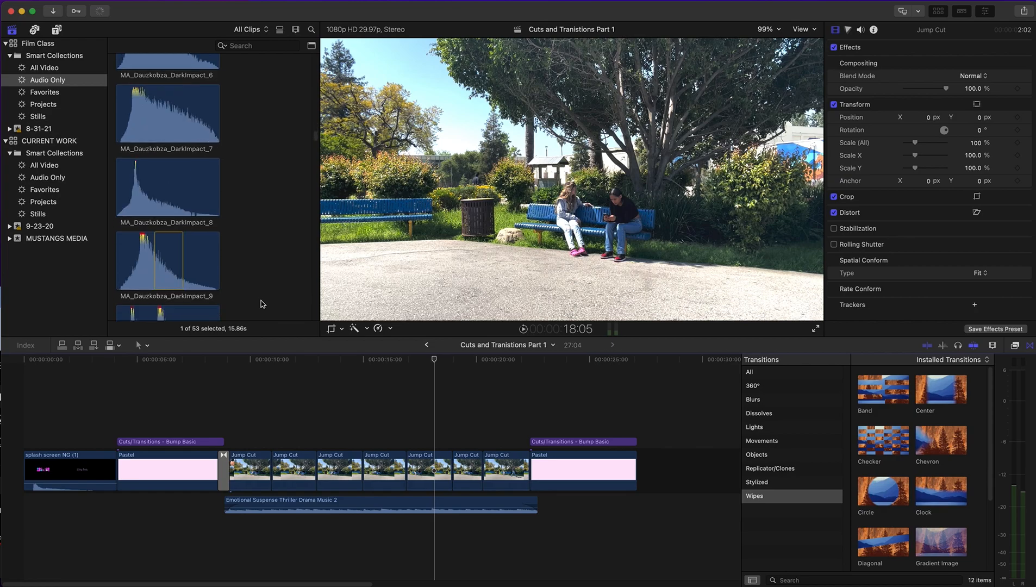
{"action": "scroll", "coordinate": [277, 305], "scroll_direction": "down", "scroll_amount": 8}
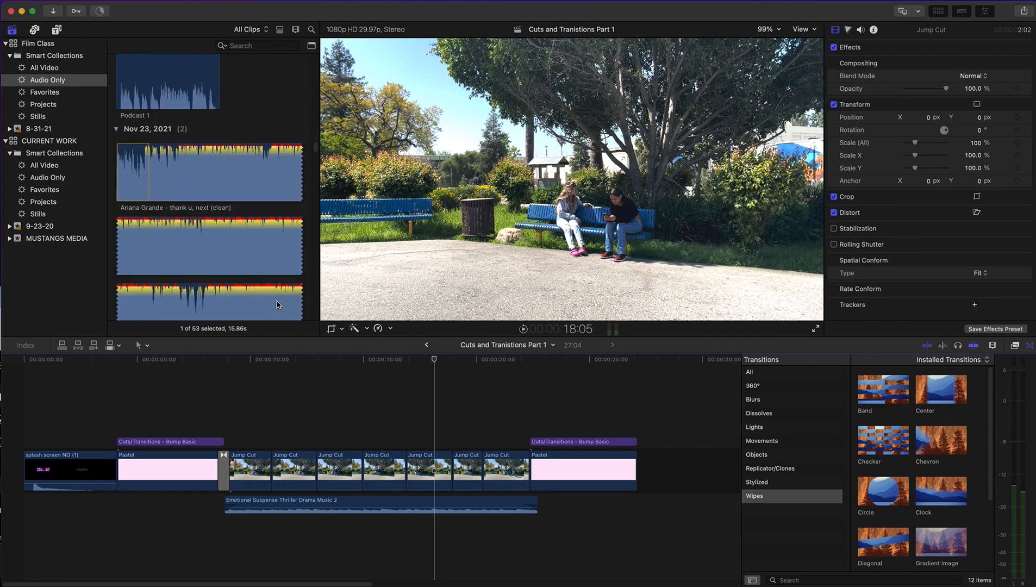
{"action": "scroll", "coordinate": [277, 305], "scroll_direction": "down", "scroll_amount": 8}
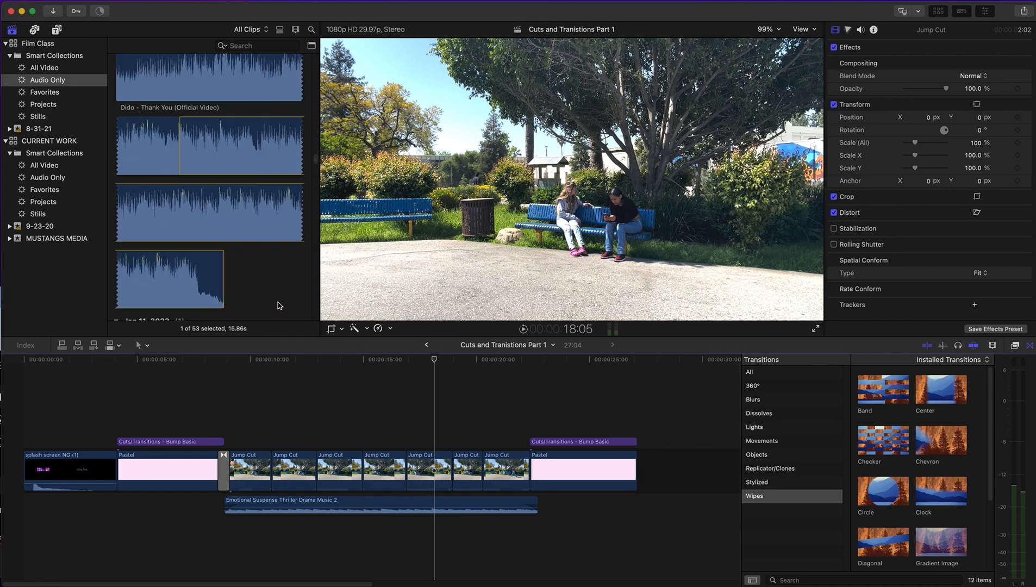
{"action": "scroll", "coordinate": [278, 305], "scroll_direction": "down", "scroll_amount": 4}
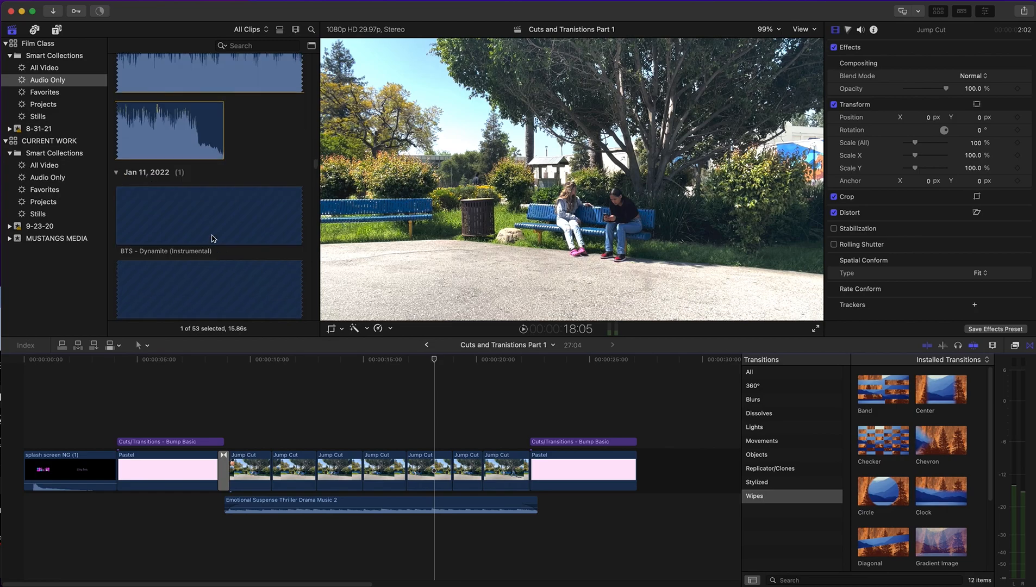
{"action": "left_click", "coordinate": [197, 229]}
{"action": "scroll", "coordinate": [198, 231], "scroll_direction": "down", "scroll_amount": 3}
{"action": "scroll", "coordinate": [198, 233], "scroll_direction": "down", "scroll_amount": 5}
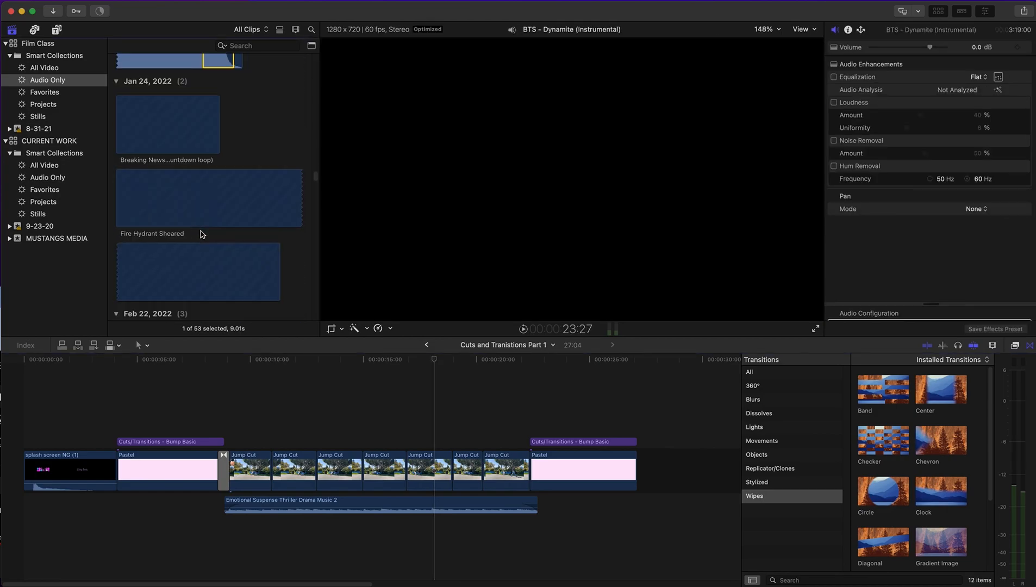
{"action": "scroll", "coordinate": [200, 233], "scroll_direction": "down", "scroll_amount": 10}
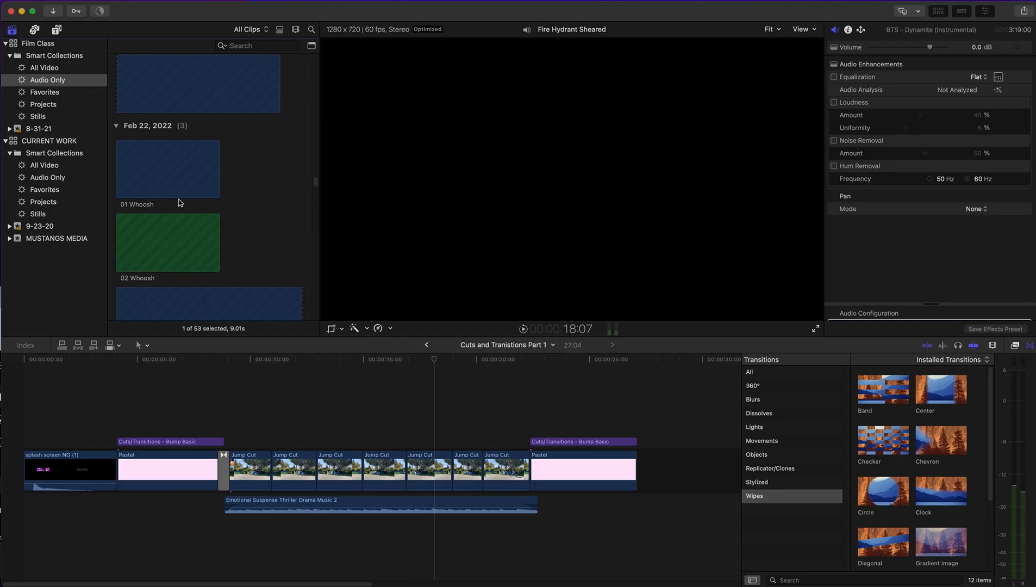
{"action": "scroll", "coordinate": [182, 203], "scroll_direction": "down", "scroll_amount": 5}
{"action": "left_click", "coordinate": [169, 174]}
{"action": "scroll", "coordinate": [169, 163], "scroll_direction": "up", "scroll_amount": 3}
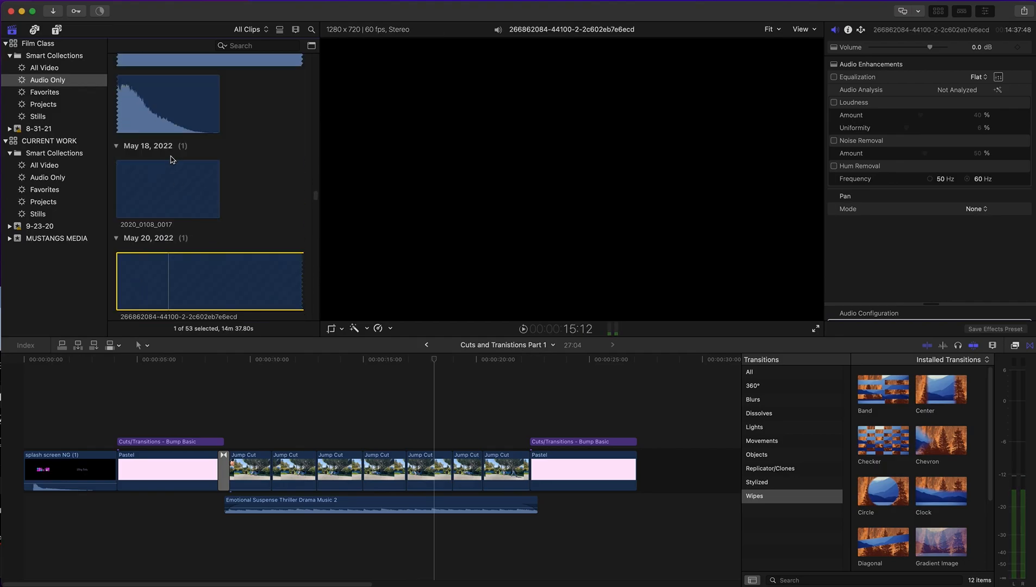
Preview the "MA_BryantLowry_Inconsolate_Main" and Green Day "Wake Me Up When September" audio clips.
{"action": "left_click", "coordinate": [163, 128]}
{"action": "key", "text": "space"}
{"action": "scroll", "coordinate": [199, 186], "scroll_direction": "up", "scroll_amount": 3}
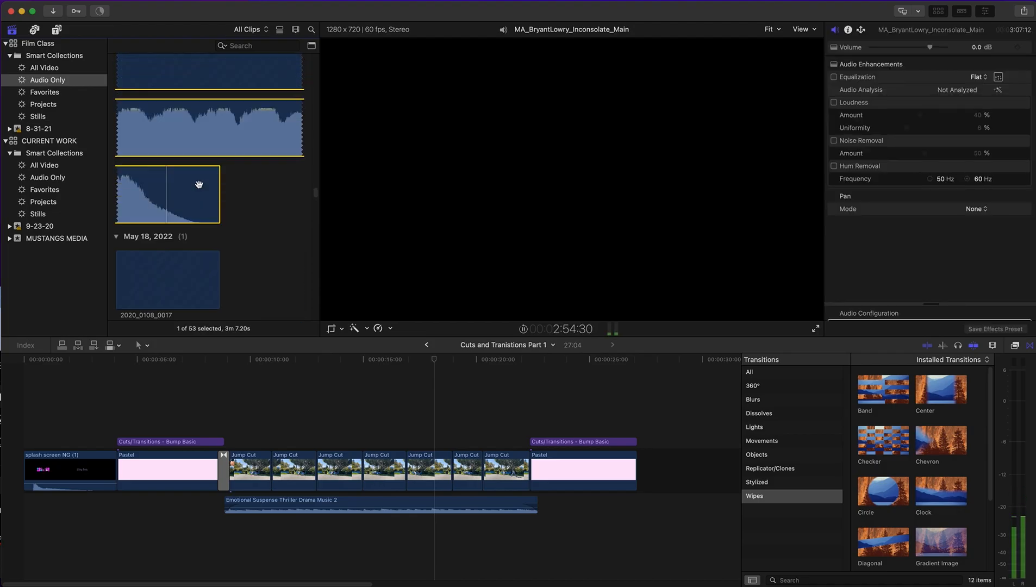
{"action": "scroll", "coordinate": [196, 180], "scroll_direction": "up", "scroll_amount": 3}
{"action": "scroll", "coordinate": [192, 173], "scroll_direction": "up", "scroll_amount": 5}
{"action": "left_click", "coordinate": [192, 175]}
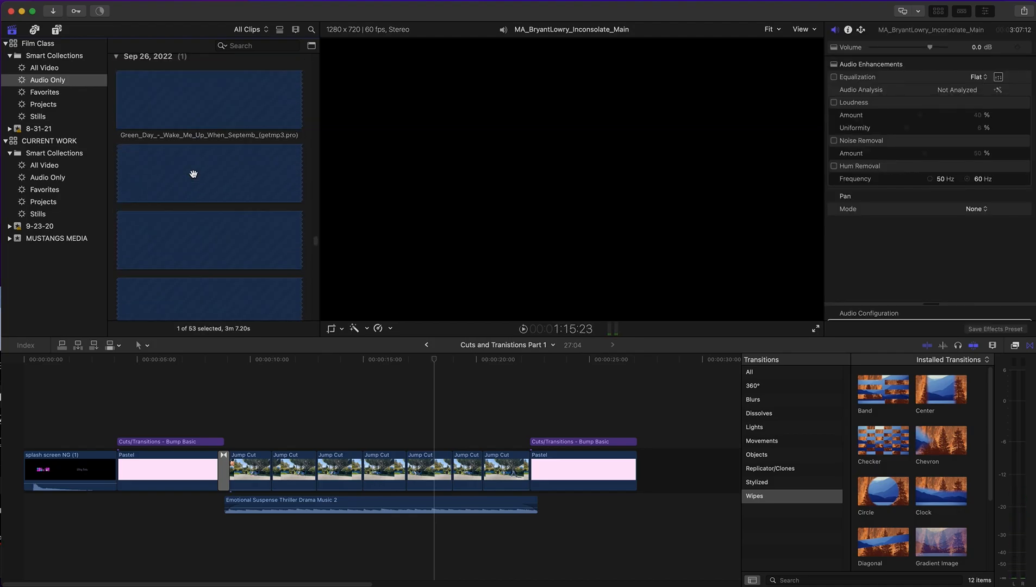
{"action": "key", "text": "space"}
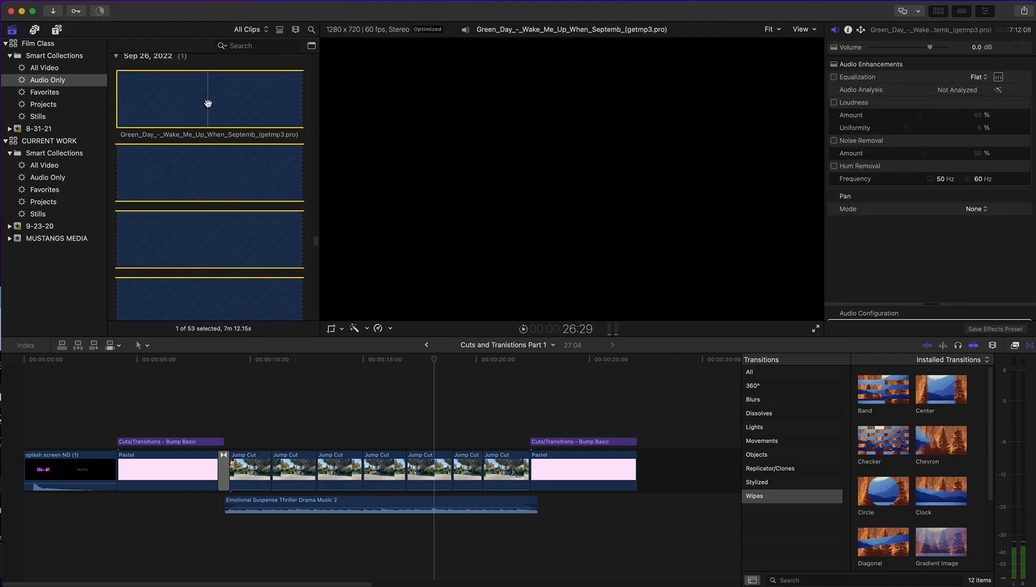
Check the University of Arizona fight song and the remaining audio clips from 2023 and 2024.
{"action": "scroll", "coordinate": [220, 125], "scroll_direction": "down", "scroll_amount": 10}
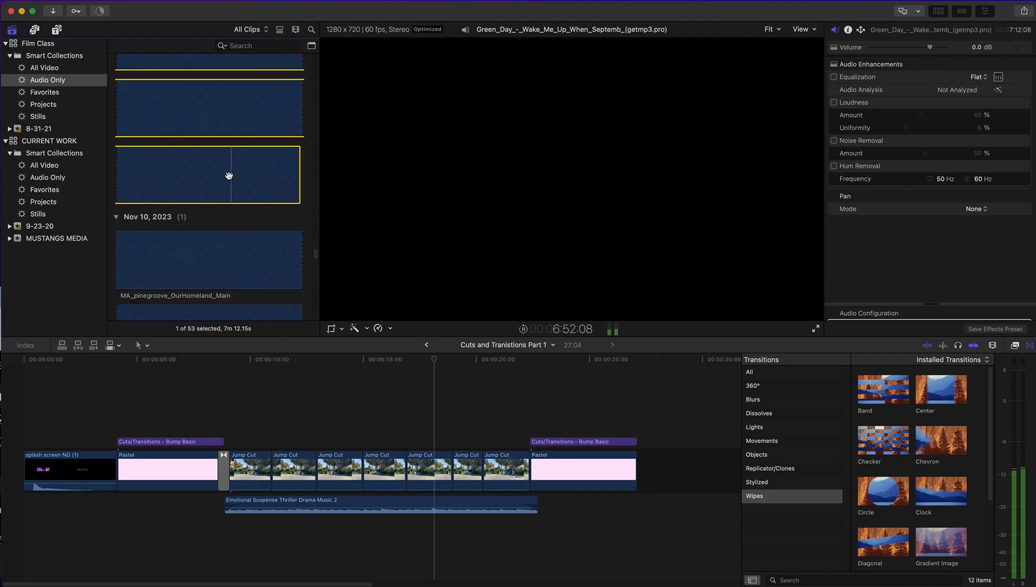
{"action": "scroll", "coordinate": [196, 153], "scroll_direction": "down", "scroll_amount": 3}
{"action": "left_click", "coordinate": [196, 173]}
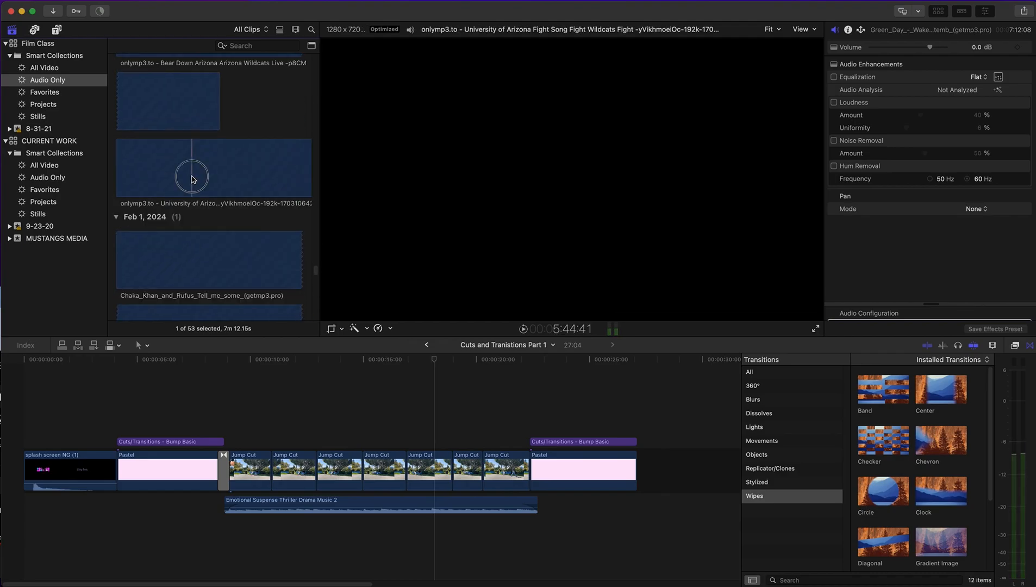
{"action": "scroll", "coordinate": [196, 173], "scroll_direction": "down", "scroll_amount": 5}
{"action": "left_click", "coordinate": [630, 375]}
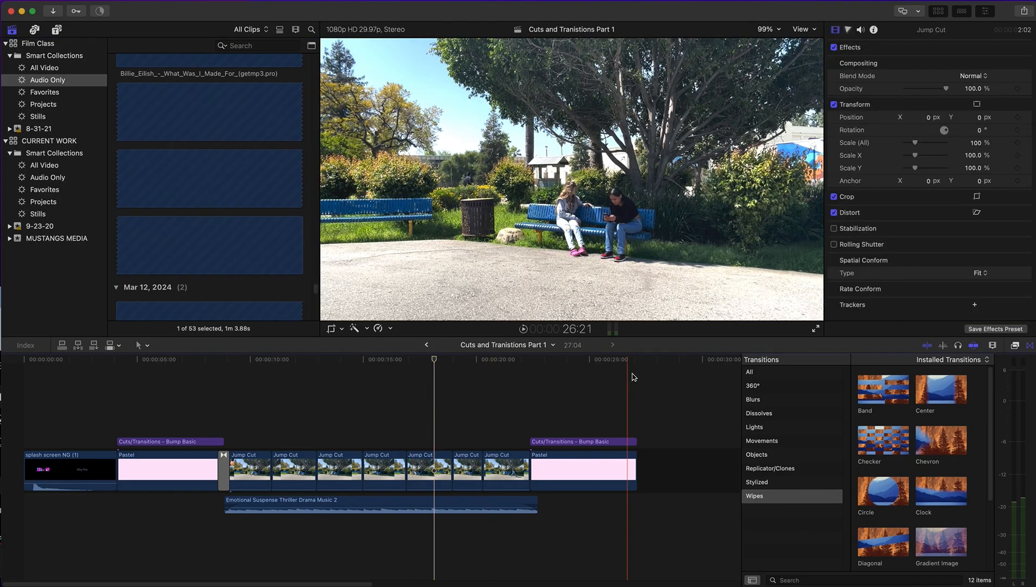
Combine all seven Jump Cut clips into a compound clip named "Jump Cut" in the 8-31-21 event.
{"action": "left_click", "coordinate": [419, 430]}
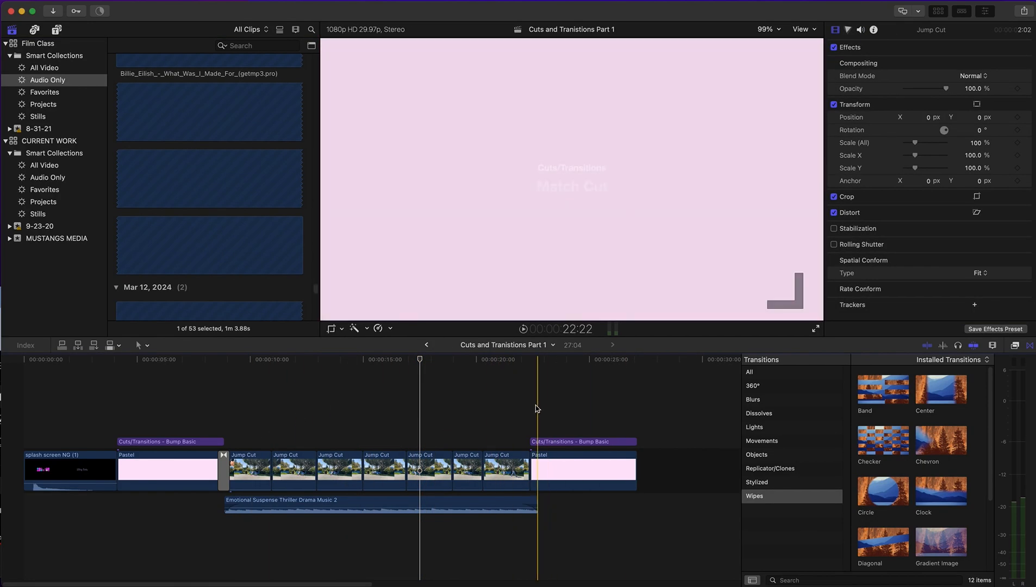
{"action": "key", "text": "l"}
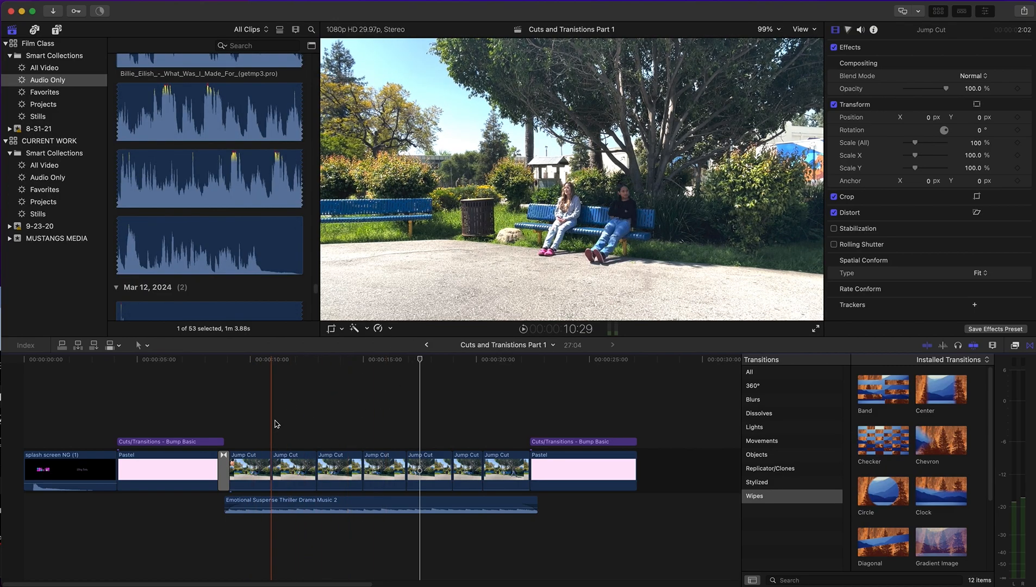
{"action": "left_click_drag", "start_coordinate": [249, 435], "coordinate": [496, 469]}
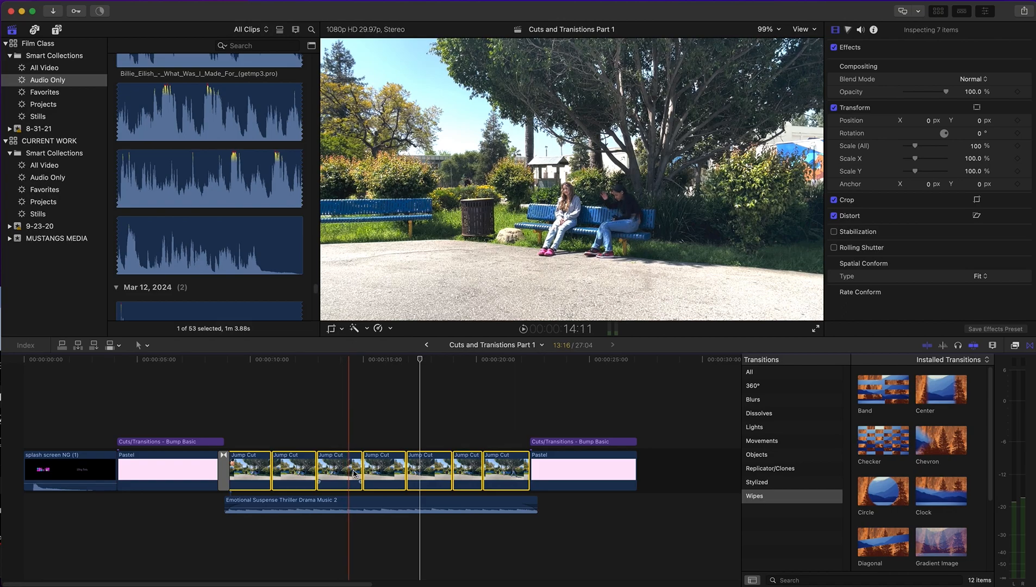
{"action": "right_click", "coordinate": [351, 472]}
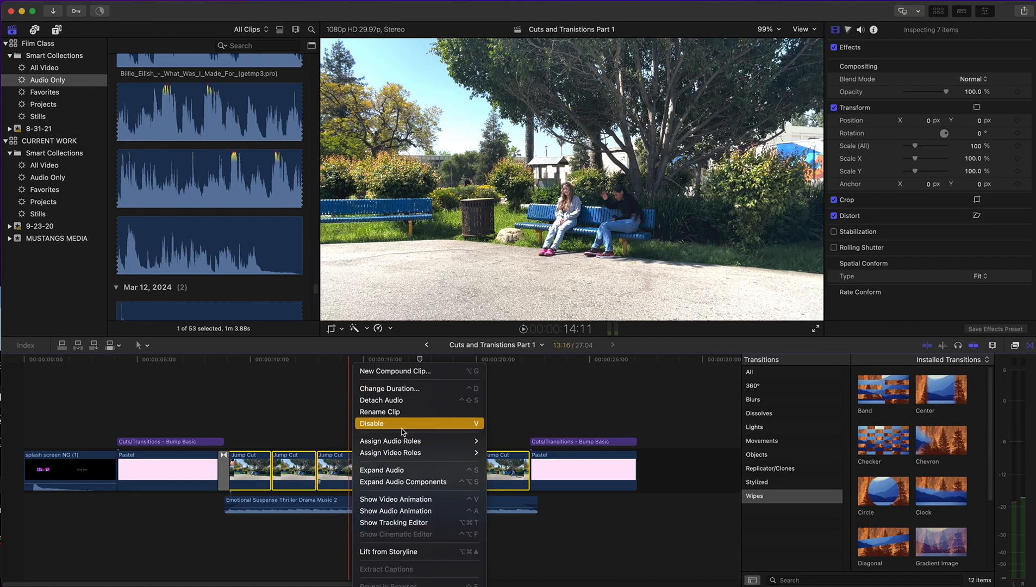
{"action": "left_click", "coordinate": [407, 374]}
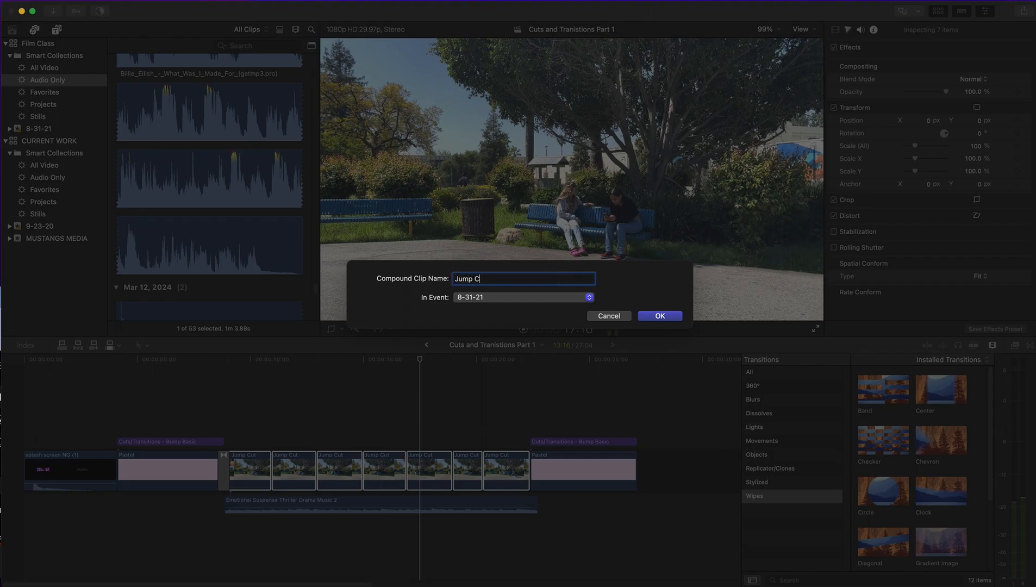
{"action": "left_click", "coordinate": [660, 317]}
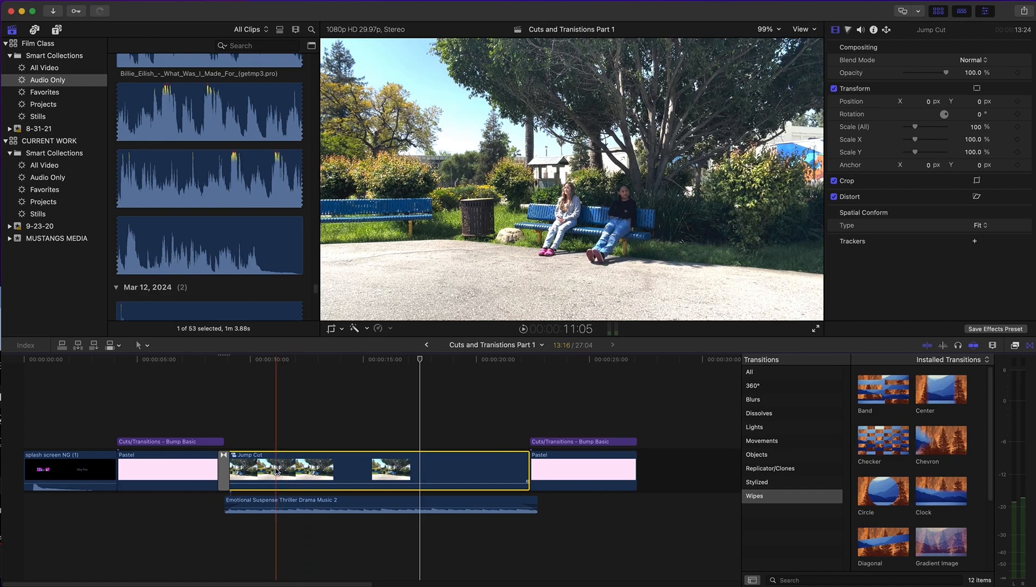
Turn on the on-screen Transform controls for the Jump Cut compound clip and enlarge it to about 103%.
{"action": "left_click", "coordinate": [343, 329]}
{"action": "left_click", "coordinate": [352, 342]}
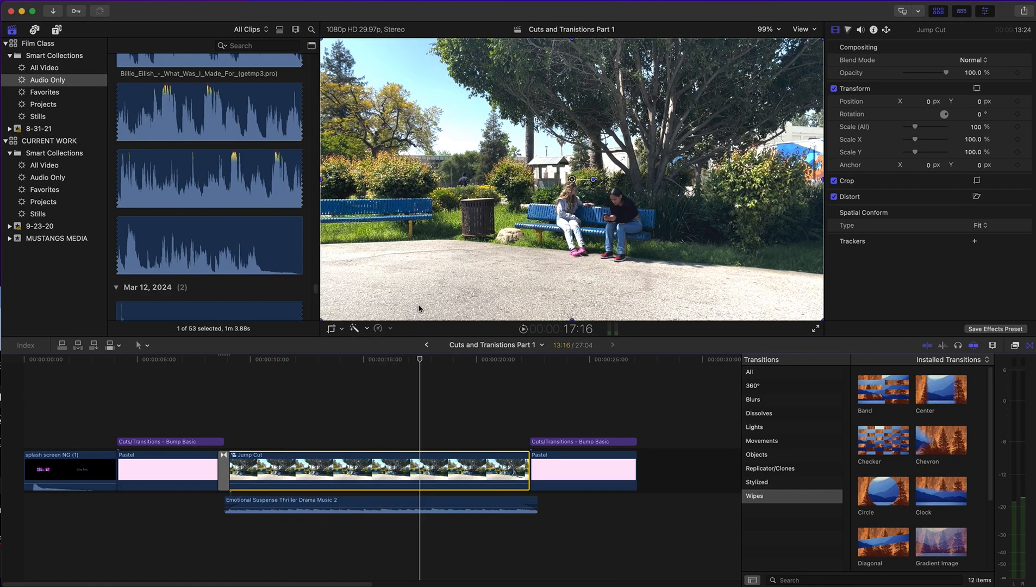
{"action": "left_click", "coordinate": [321, 319]}
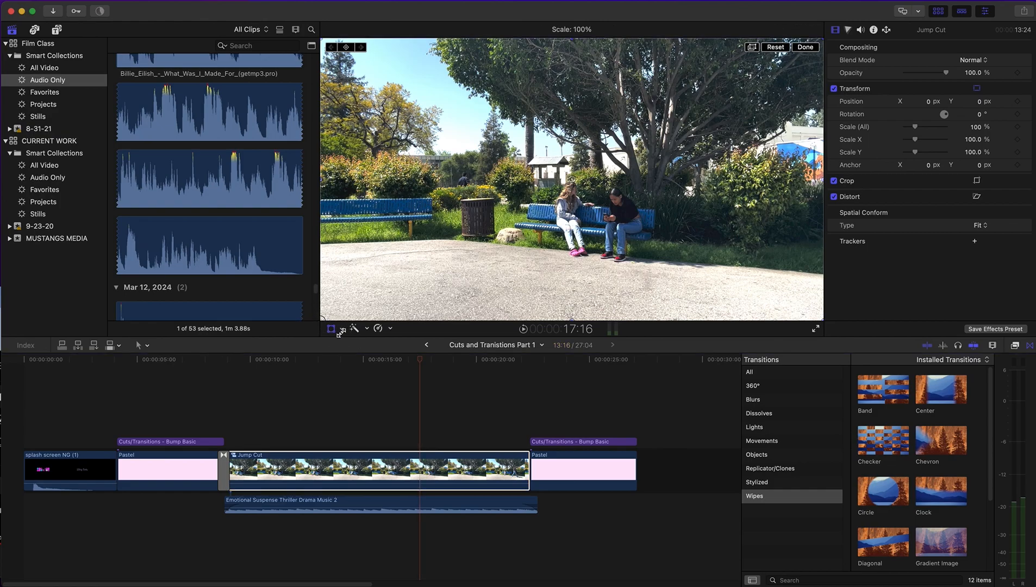
{"action": "left_click_drag", "start_coordinate": [337, 326], "coordinate": [335, 330]}
{"action": "left_click", "coordinate": [342, 330]}
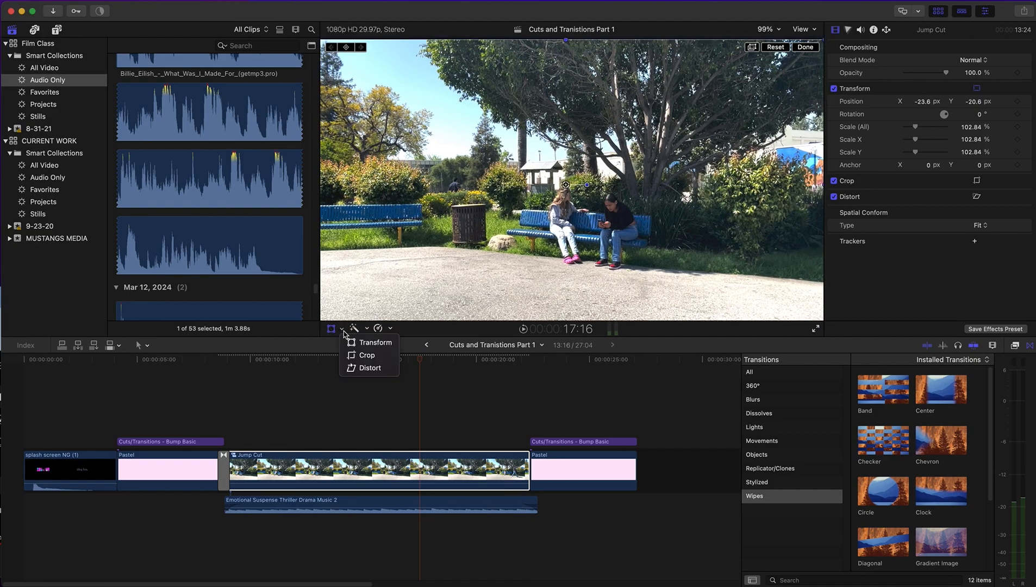
{"action": "left_click", "coordinate": [351, 341]}
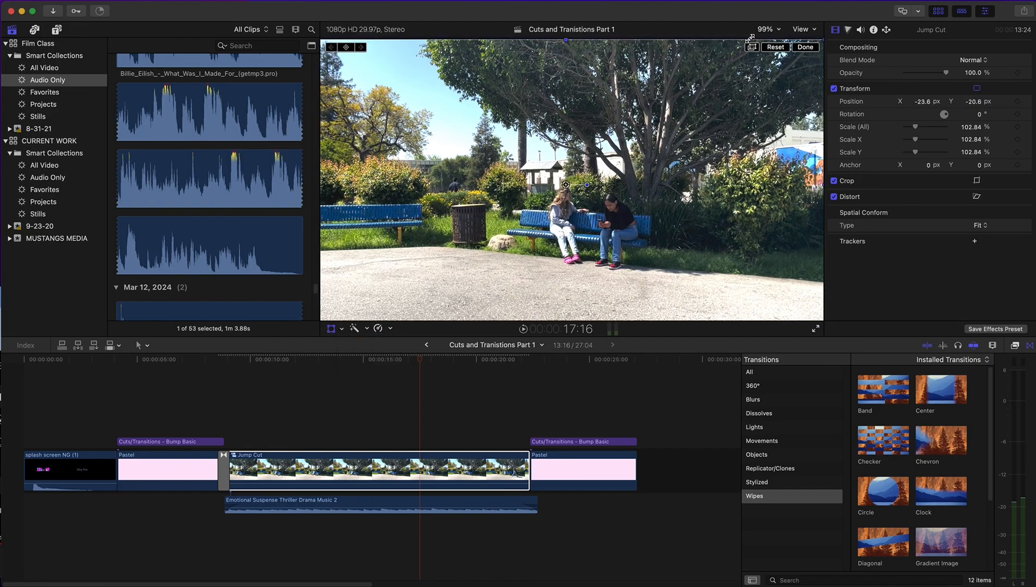
Reframe the Jump Cut compound clip closer on the bench, scaled to about 189% at position X -154.8, Y 276.2 px, and finish the transform.
{"action": "left_click", "coordinate": [800, 30]}
{"action": "left_click", "coordinate": [773, 30]}
{"action": "left_click", "coordinate": [773, 30]}
{"action": "left_click", "coordinate": [781, 82]}
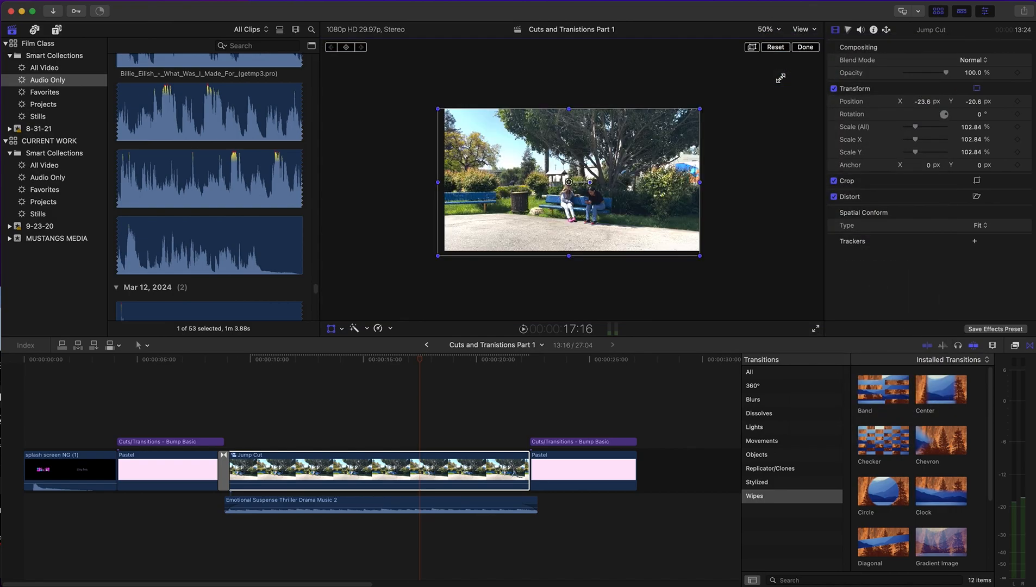
{"action": "left_click_drag", "start_coordinate": [441, 252], "coordinate": [407, 270]}
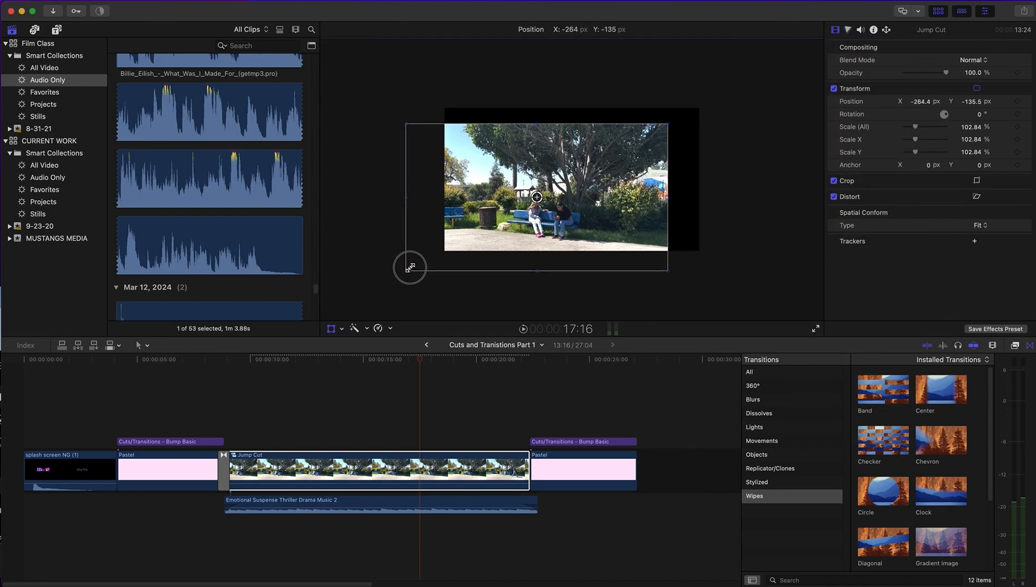
{"action": "left_click_drag", "start_coordinate": [668, 121], "coordinate": [741, 82]}
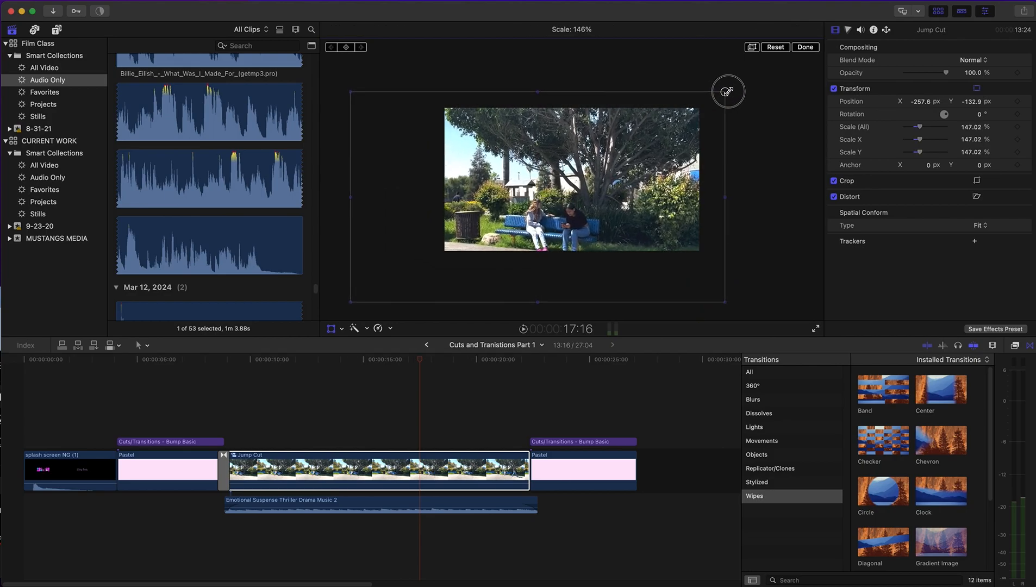
{"action": "left_click_drag", "start_coordinate": [637, 176], "coordinate": [667, 142]}
{"action": "mouse_move", "coordinate": [365, 277]}
{"action": "left_mouse_down"}
{"action": "mouse_move", "coordinate": [346, 282]}
{"action": "mouse_move", "coordinate": [368, 288]}
{"action": "left_mouse_up"}
{"action": "left_click_drag", "start_coordinate": [648, 199], "coordinate": [635, 187]}
{"action": "left_click_drag", "start_coordinate": [777, 275], "coordinate": [791, 279]}
{"action": "left_click_drag", "start_coordinate": [642, 217], "coordinate": [638, 215]}
{"action": "left_click", "coordinate": [804, 49]}
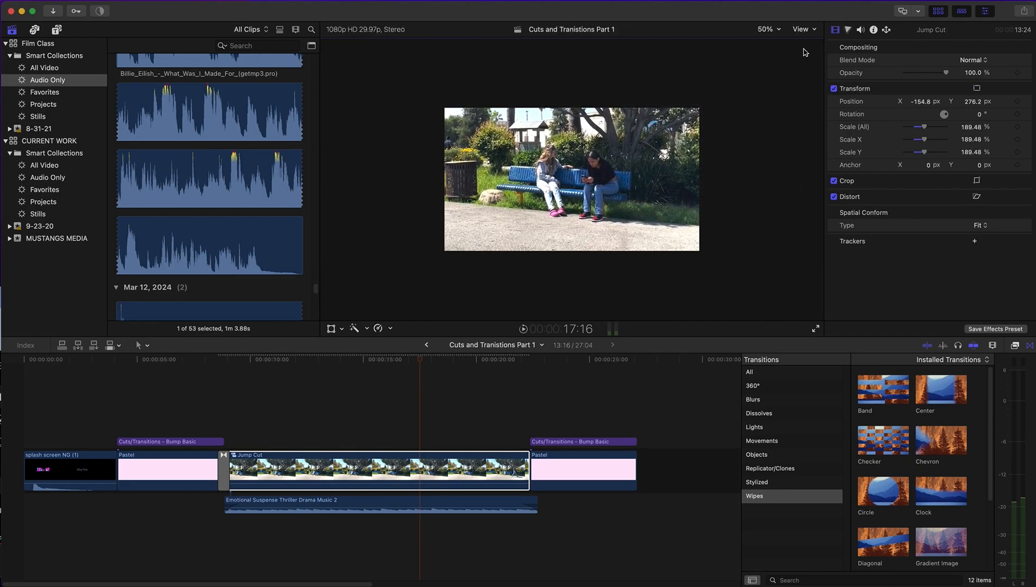
Play back the Jump Cut section of the timeline to check the new framing.
{"action": "left_click", "coordinate": [238, 398]}
{"action": "key", "text": "space"}
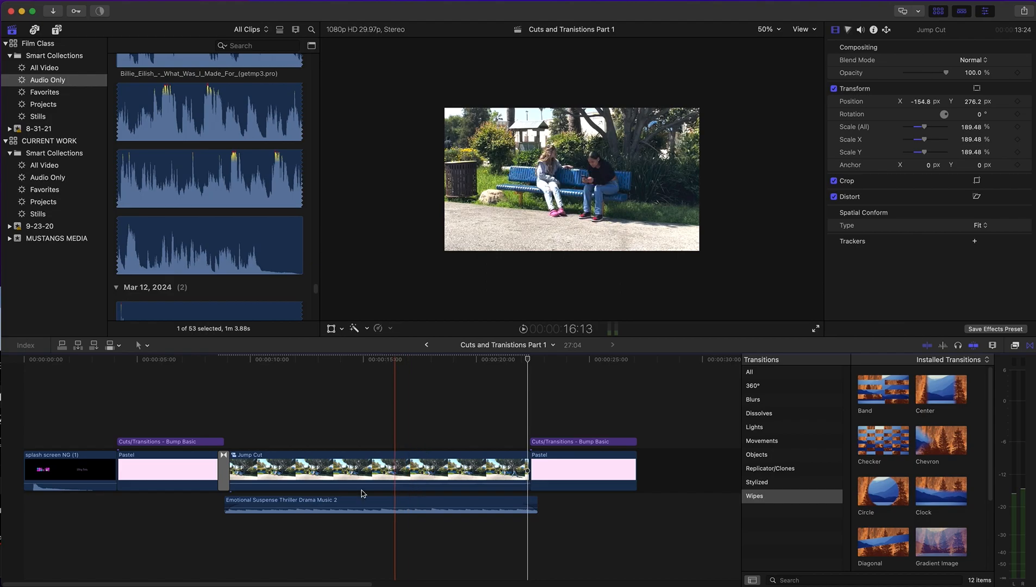
Park the playhead at about 15:11 in the Jump Cut clip and display the Color Presets video effects.
{"action": "left_click", "coordinate": [1029, 348]}
{"action": "left_click", "coordinate": [1015, 346]}
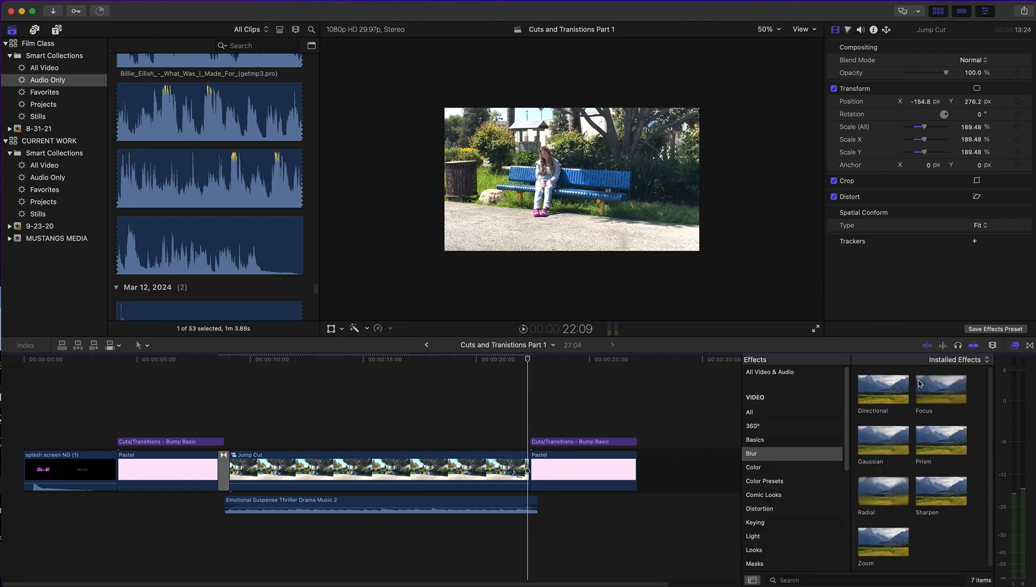
{"action": "scroll", "coordinate": [806, 439], "scroll_direction": "down", "scroll_amount": 1}
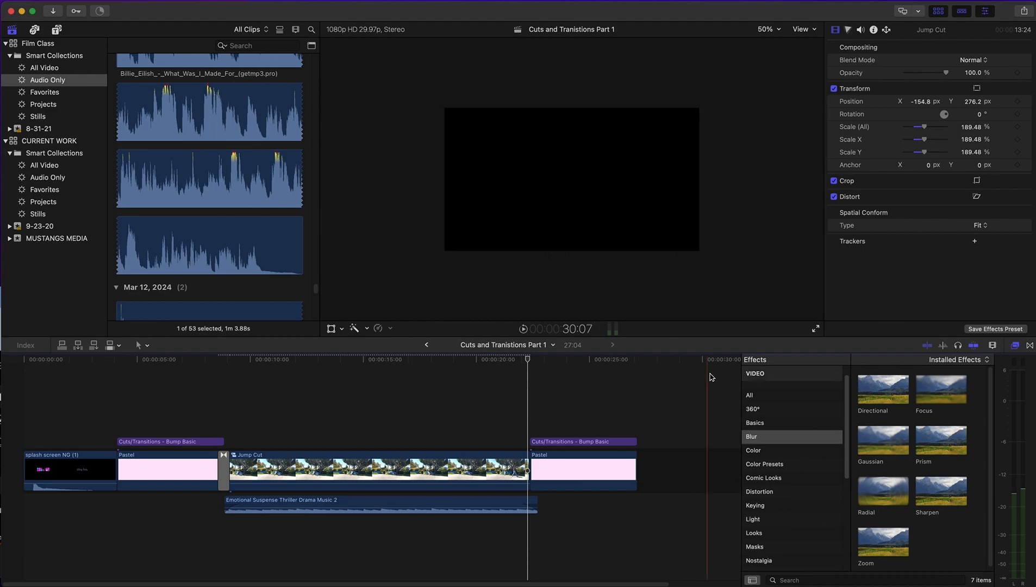
{"action": "mouse_move", "coordinate": [384, 360]}
{"action": "left_mouse_down"}
{"action": "mouse_move", "coordinate": [411, 362]}
{"action": "mouse_move", "coordinate": [372, 375]}
{"action": "left_mouse_up"}
{"action": "scroll", "coordinate": [815, 508], "scroll_direction": "down", "scroll_amount": 5}
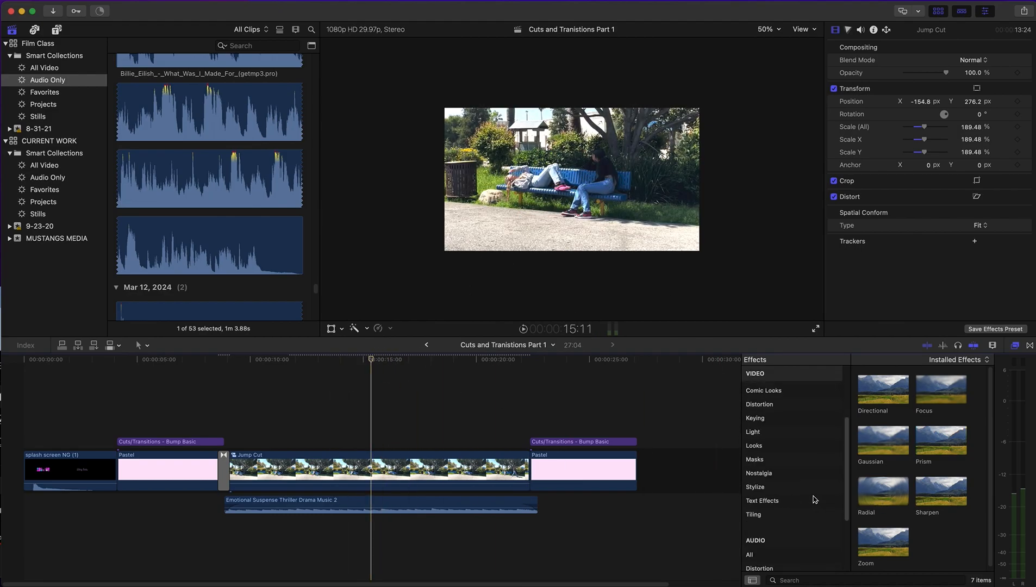
{"action": "scroll", "coordinate": [835, 503], "scroll_direction": "up", "scroll_amount": 5}
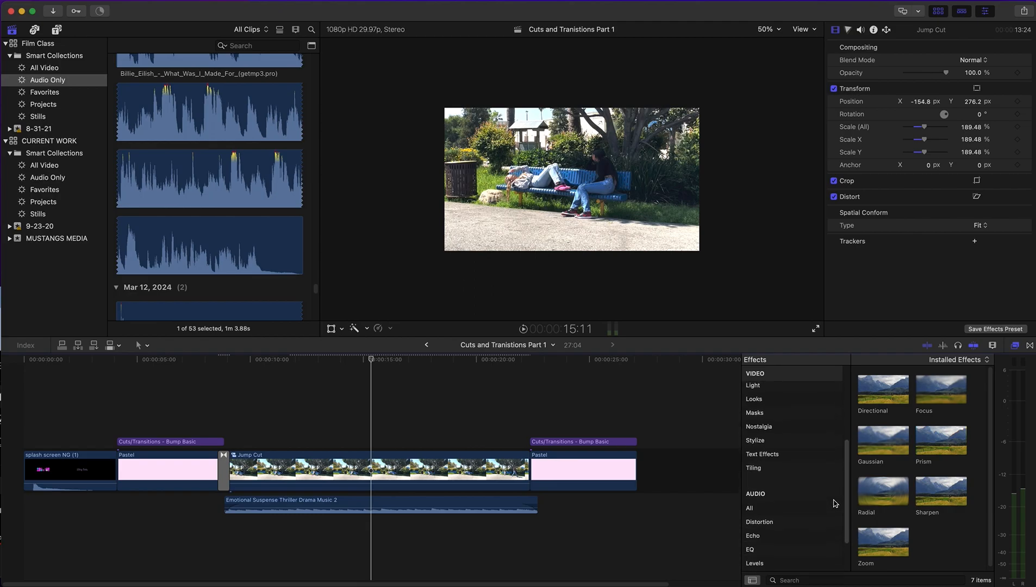
{"action": "scroll", "coordinate": [846, 471], "scroll_direction": "down", "scroll_amount": 1}
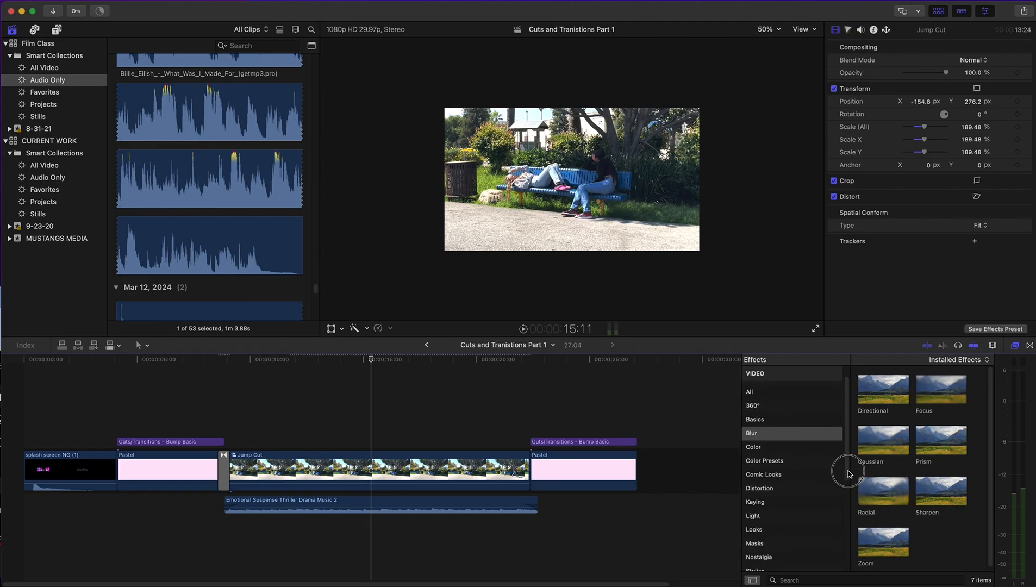
{"action": "left_click", "coordinate": [812, 464]}
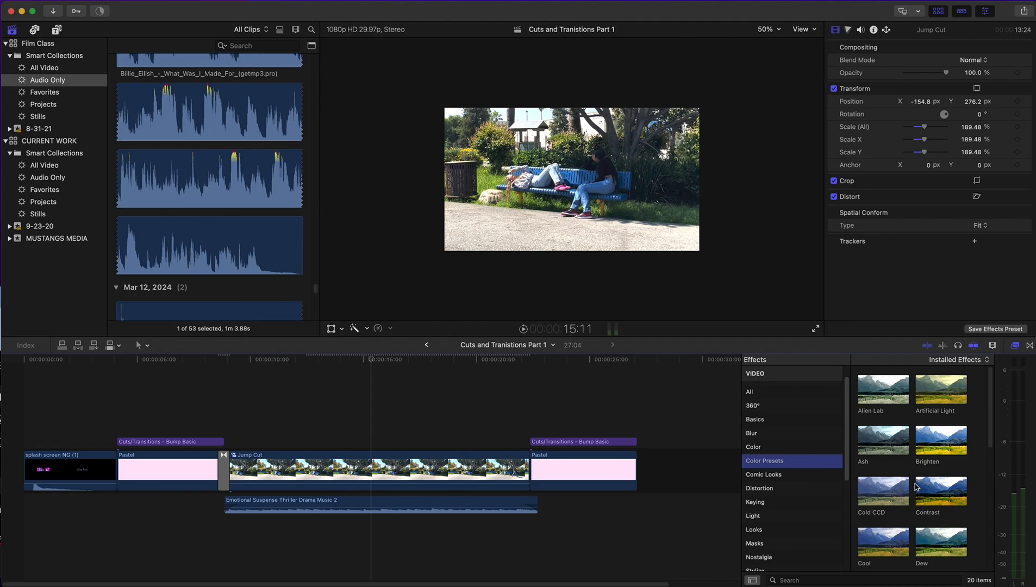
Preview the Cold CCD, Moonlight, Frost, Dust and Dim color presets on the Jump Cut clip.
{"action": "left_click", "coordinate": [901, 498]}
{"action": "scroll", "coordinate": [889, 497], "scroll_direction": "down", "scroll_amount": 2}
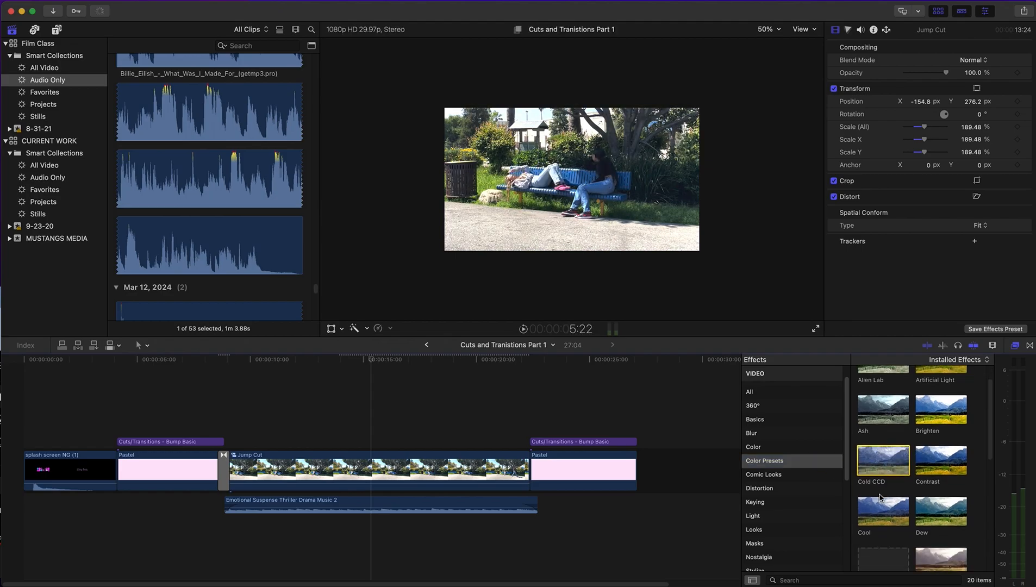
{"action": "scroll", "coordinate": [880, 498], "scroll_direction": "down", "scroll_amount": 5}
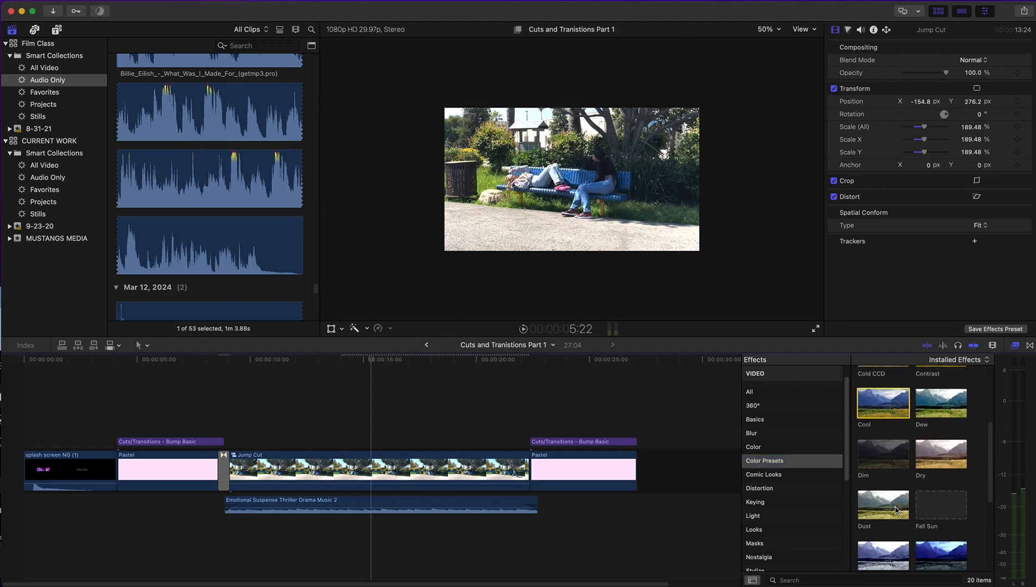
{"action": "scroll", "coordinate": [906, 518], "scroll_direction": "down", "scroll_amount": 1}
{"action": "left_click", "coordinate": [936, 486]}
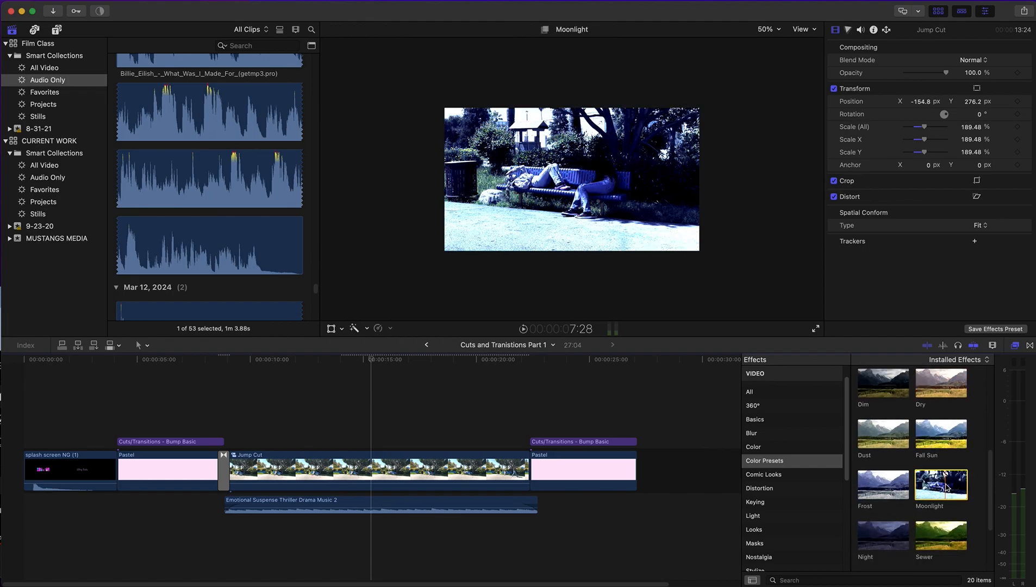
{"action": "left_click", "coordinate": [892, 495]}
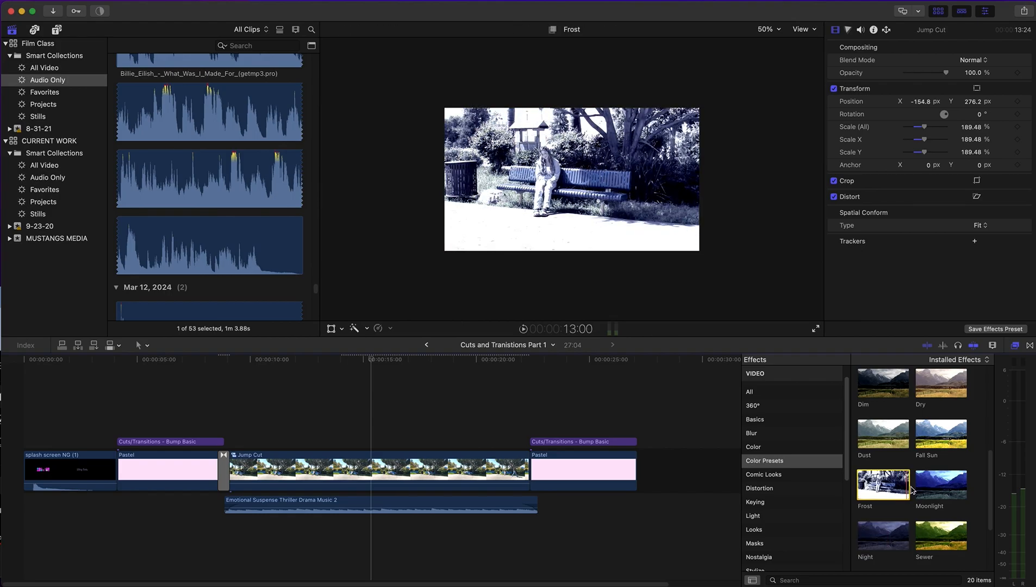
{"action": "left_click", "coordinate": [899, 446]}
{"action": "scroll", "coordinate": [898, 444], "scroll_direction": "up", "scroll_amount": 2}
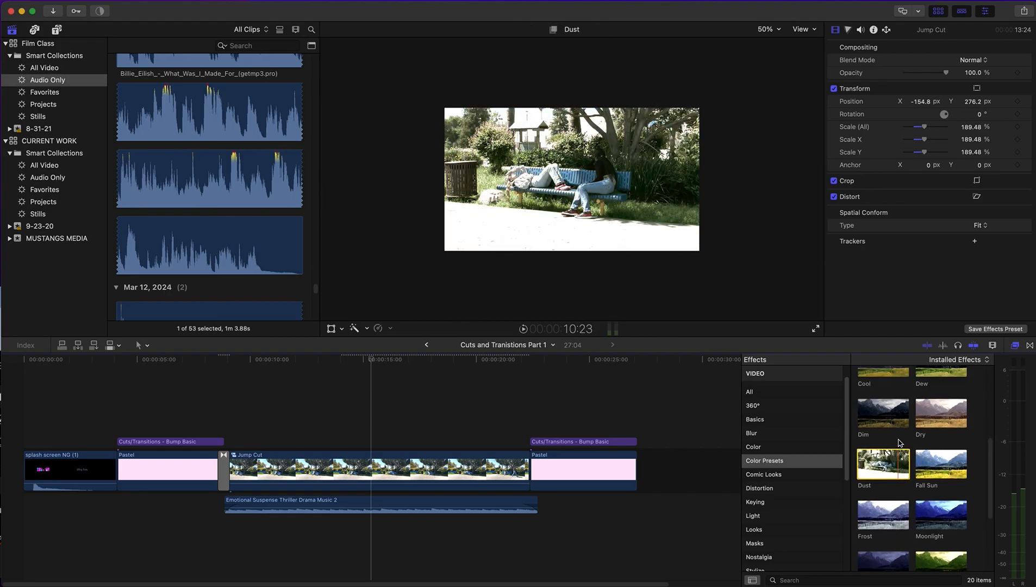
{"action": "left_click", "coordinate": [895, 438]}
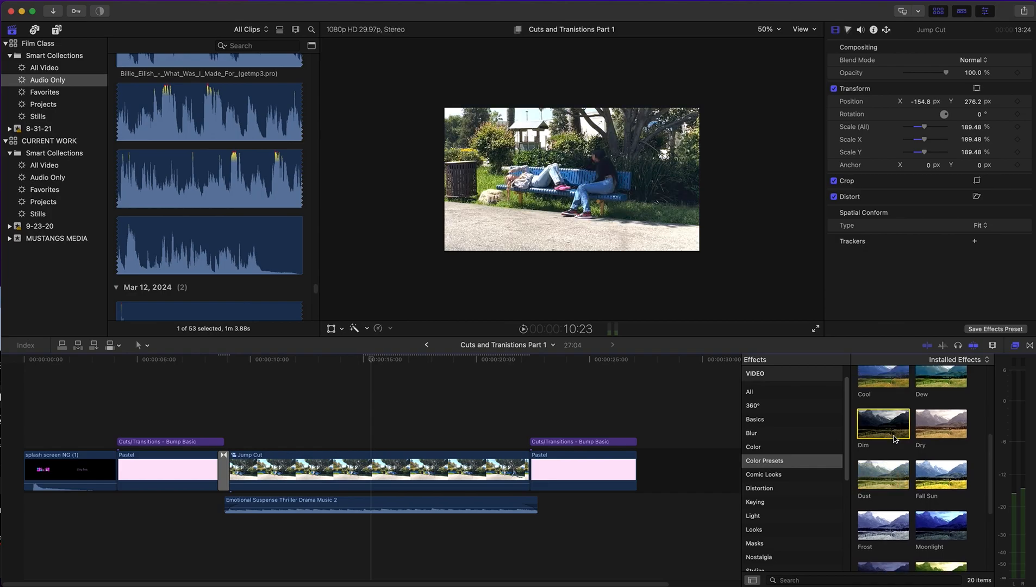
Preview the Cool, Dew, Dry, Winter Sun, Warm, Spring Sun and Night color presets on the Jump Cut clip.
{"action": "scroll", "coordinate": [893, 437], "scroll_direction": "up", "scroll_amount": 1}
{"action": "left_click", "coordinate": [892, 432]}
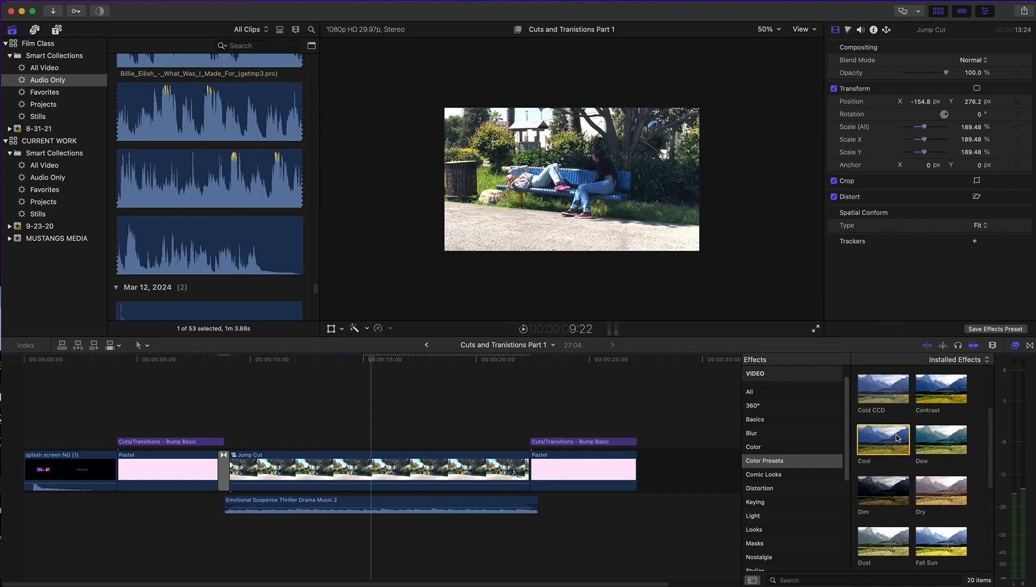
{"action": "left_click", "coordinate": [939, 437]}
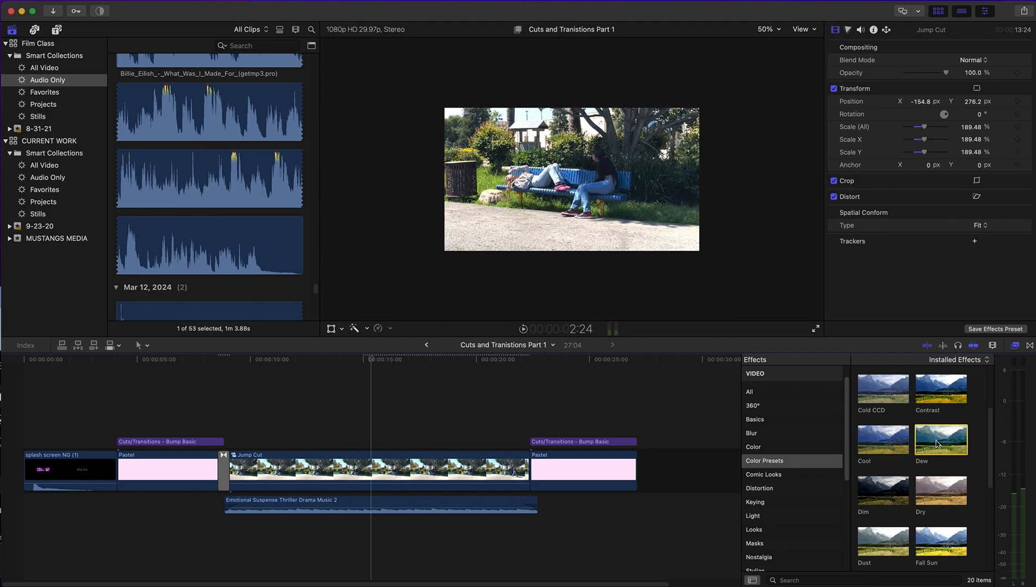
{"action": "left_click", "coordinate": [940, 490]}
{"action": "scroll", "coordinate": [943, 494], "scroll_direction": "down", "scroll_amount": 5}
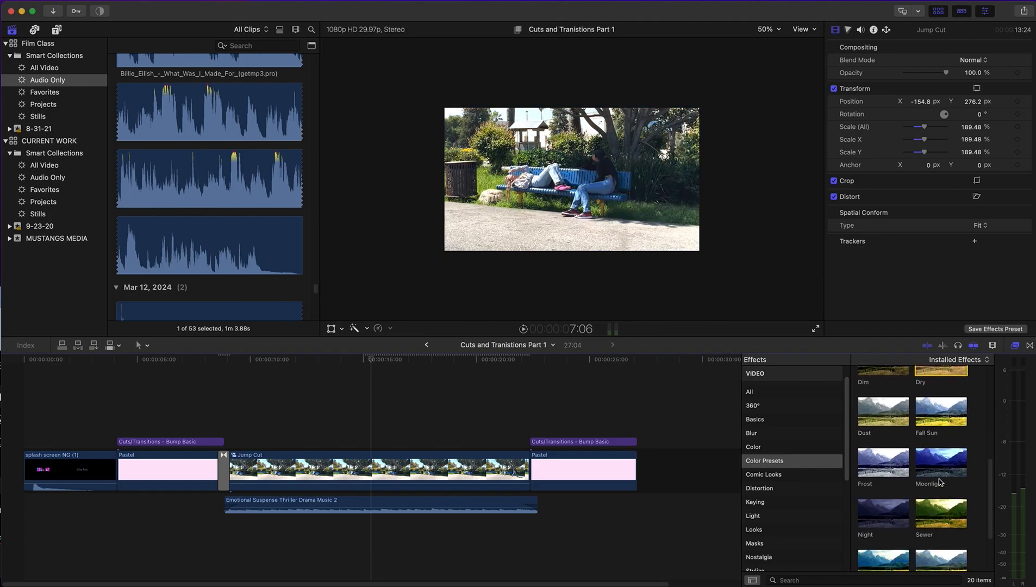
{"action": "scroll", "coordinate": [940, 482], "scroll_direction": "down", "scroll_amount": 3}
{"action": "left_click", "coordinate": [937, 551]}
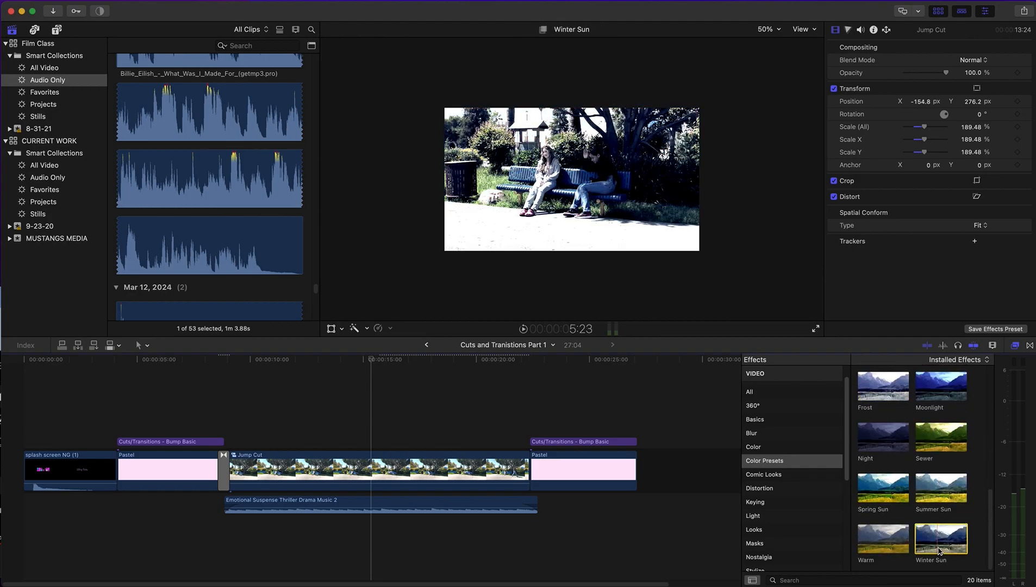
{"action": "left_click", "coordinate": [889, 540]}
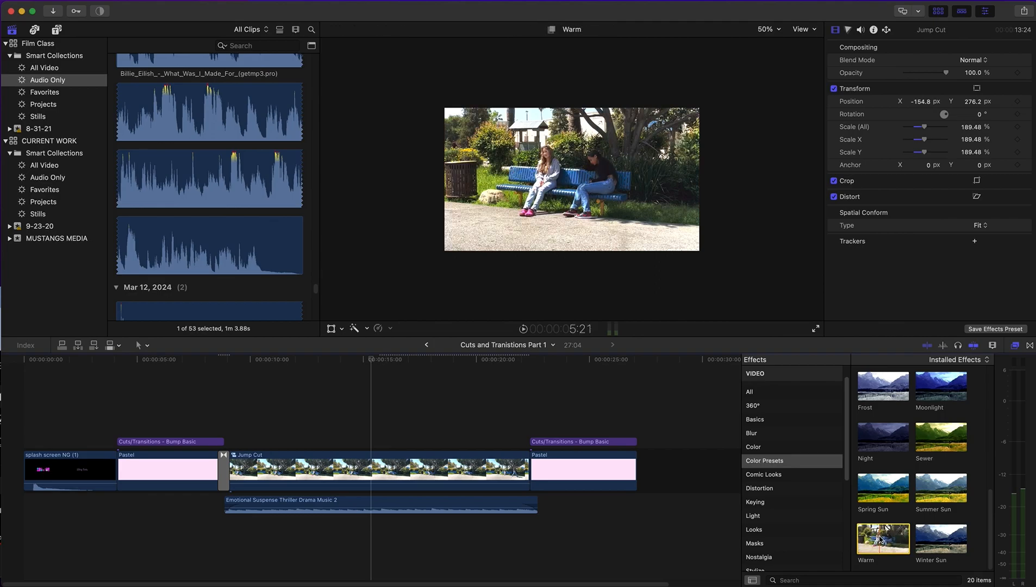
{"action": "left_click", "coordinate": [896, 492]}
{"action": "left_click", "coordinate": [881, 443]}
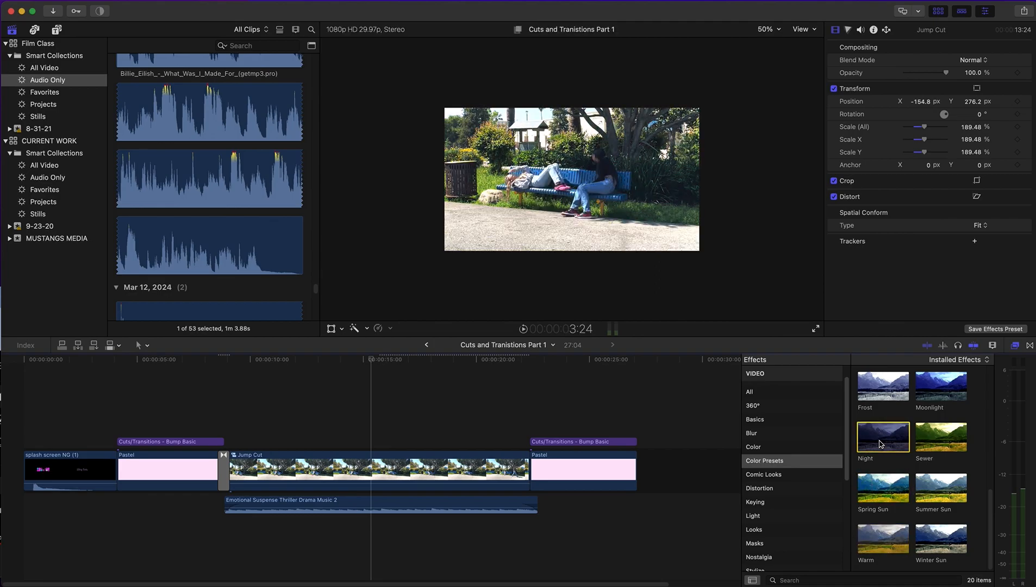
Compare the Frost, Moonlight, Fall Sun and Dim color presets again on the Jump Cut clip.
{"action": "scroll", "coordinate": [881, 443], "scroll_direction": "up", "scroll_amount": 3}
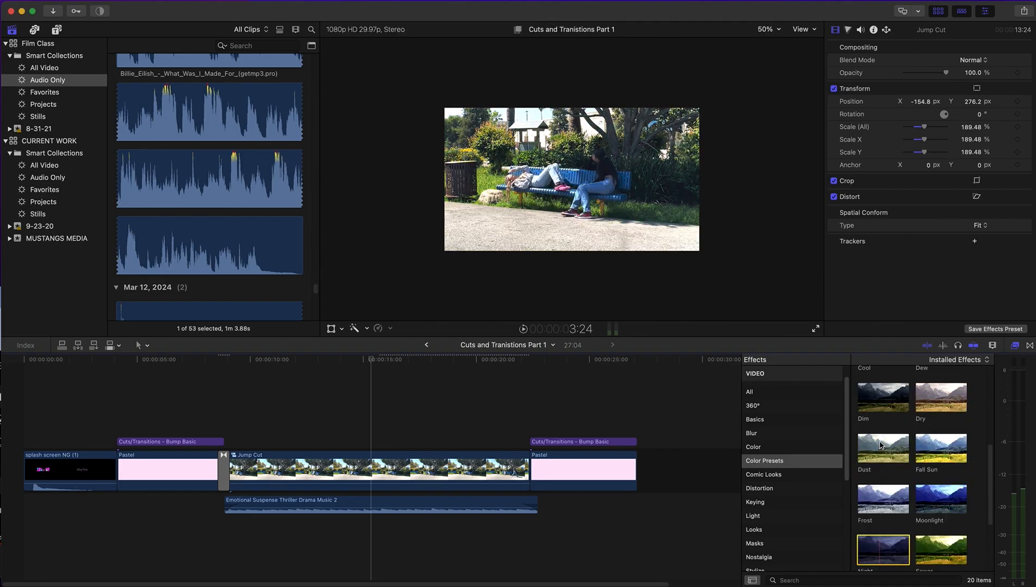
{"action": "left_click", "coordinate": [883, 501]}
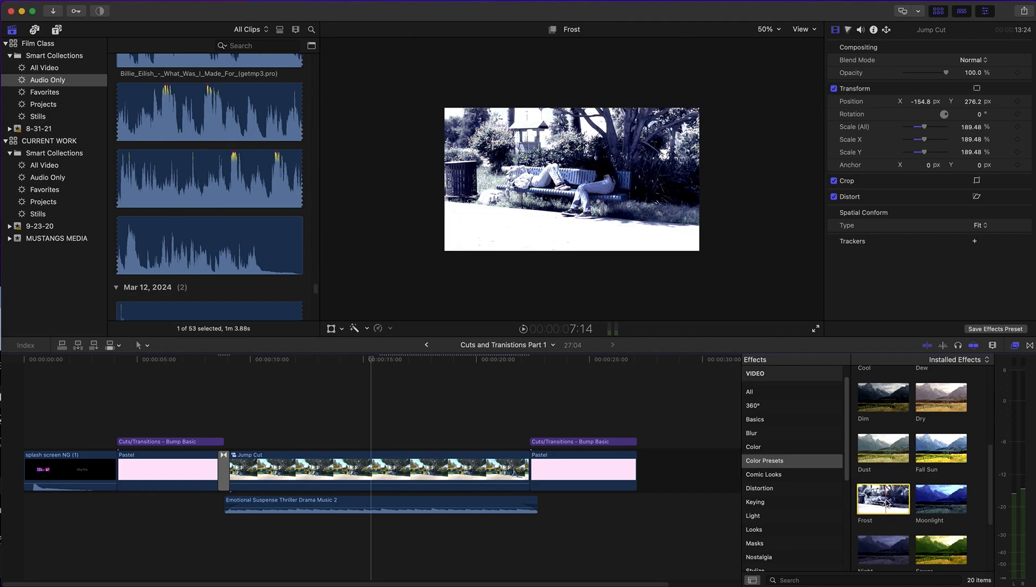
{"action": "left_click", "coordinate": [927, 504]}
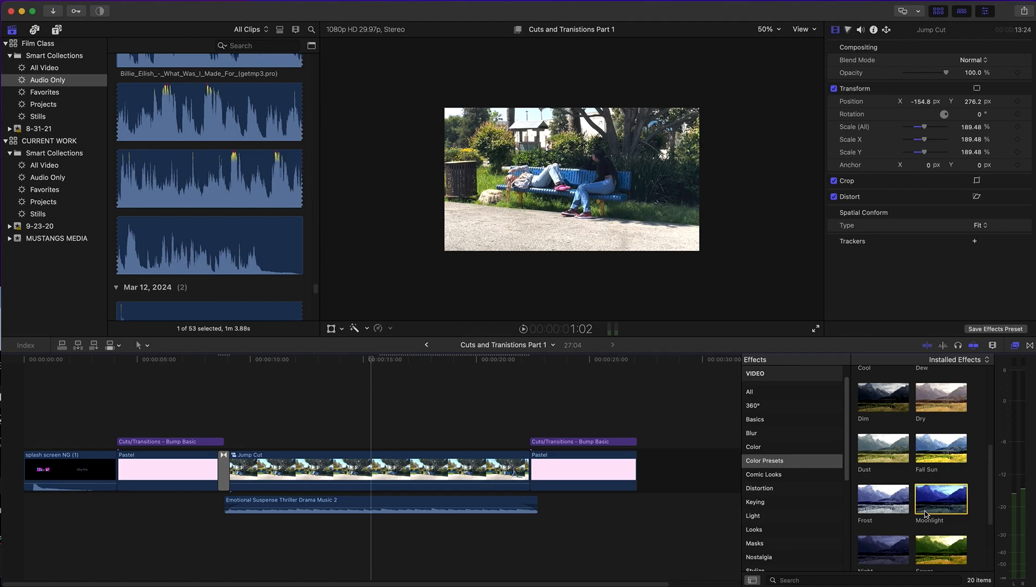
{"action": "left_click", "coordinate": [895, 520]}
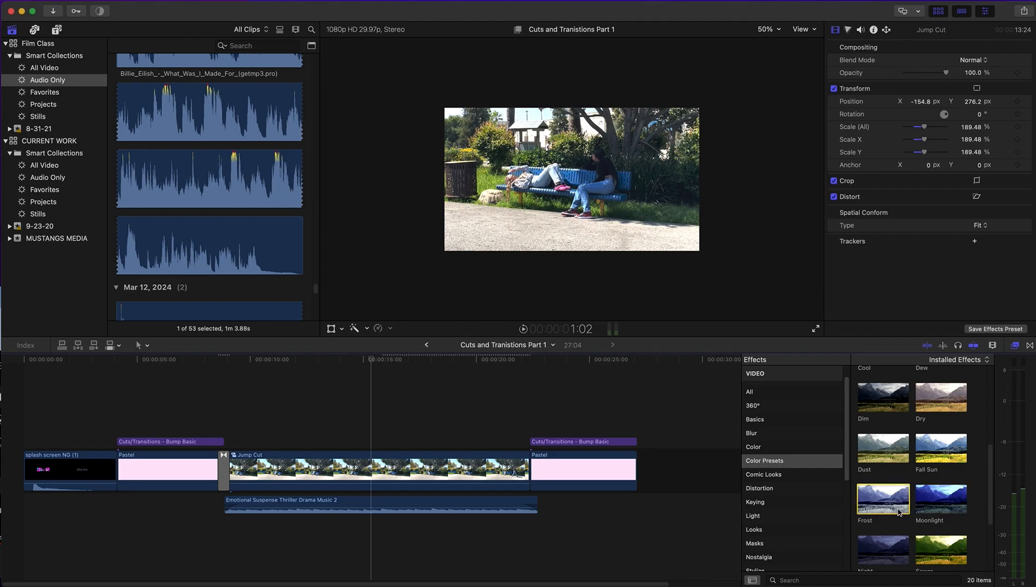
{"action": "left_click", "coordinate": [930, 452]}
{"action": "left_click", "coordinate": [879, 410]}
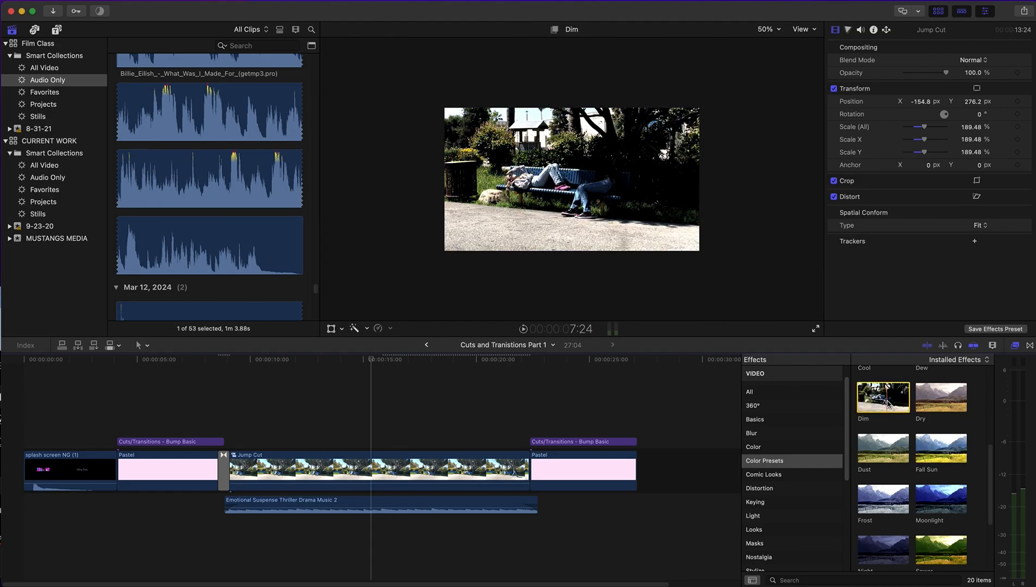
Apply the Dust color preset to the Jump Cut clip and expand the clip's list of applied effects.
{"action": "left_click", "coordinate": [893, 454]}
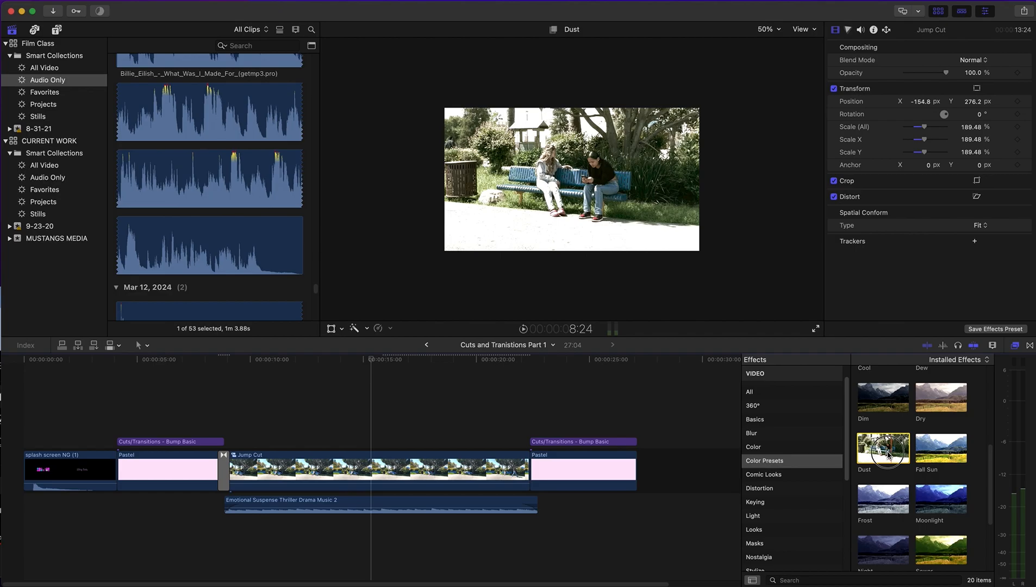
{"action": "left_click_drag", "start_coordinate": [888, 454], "coordinate": [414, 468]}
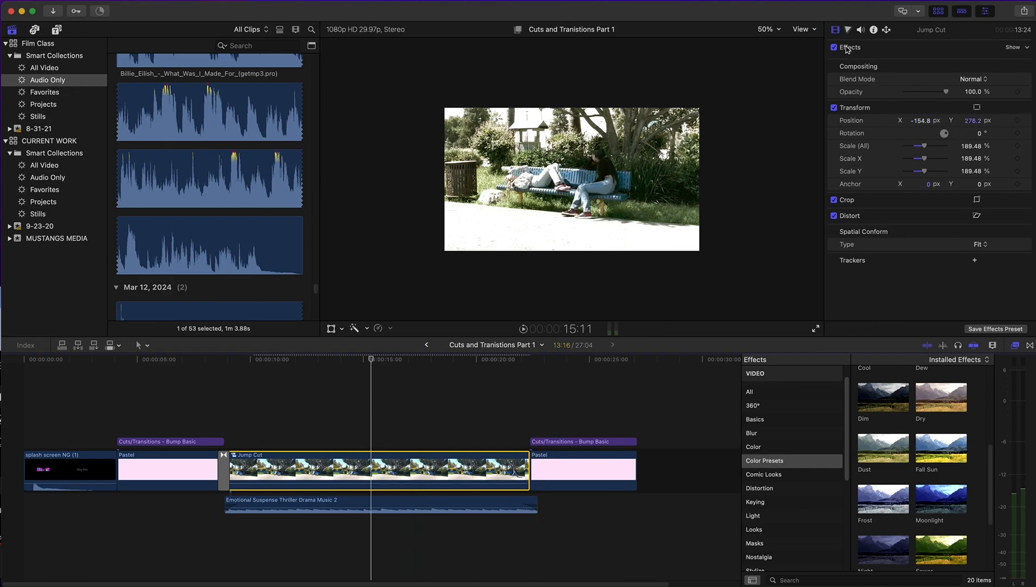
{"action": "left_click", "coordinate": [1015, 48]}
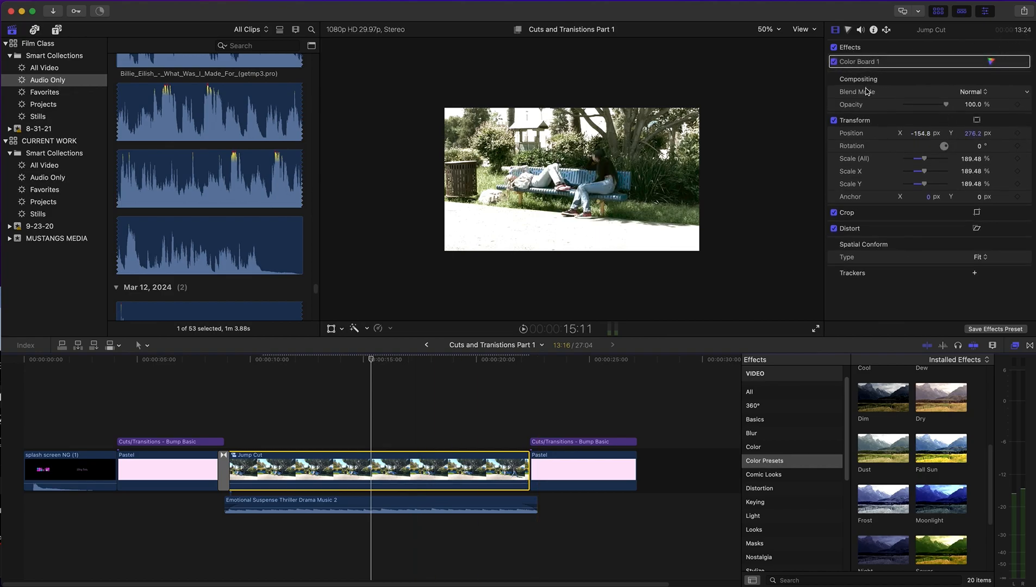
Review the Jump Cut clip's audio and info properties, and expand the Crop settings among its video properties.
{"action": "left_click", "coordinate": [849, 31]}
{"action": "left_click", "coordinate": [834, 30]}
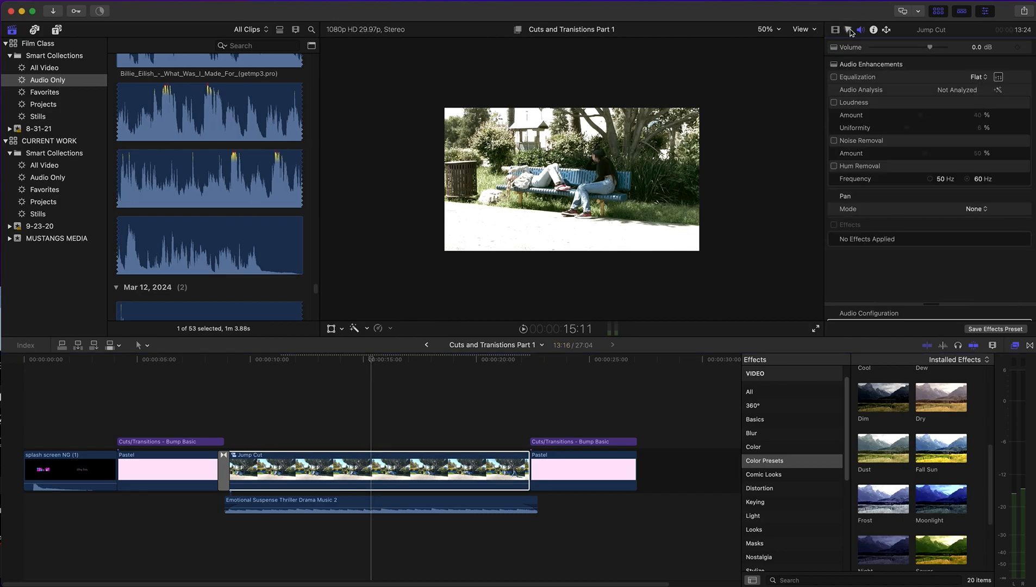
{"action": "left_click", "coordinate": [873, 30]}
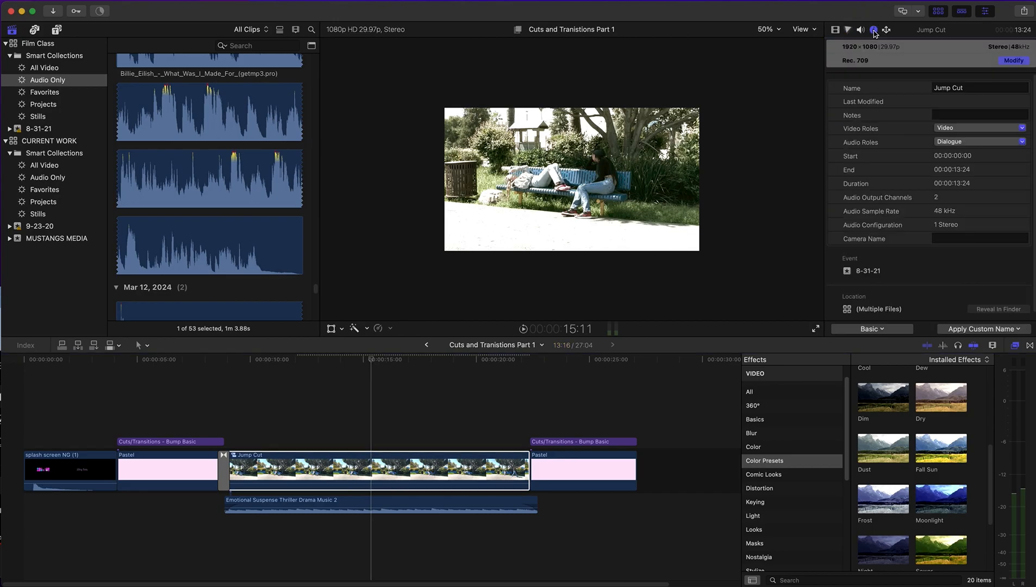
{"action": "left_click", "coordinate": [835, 30]}
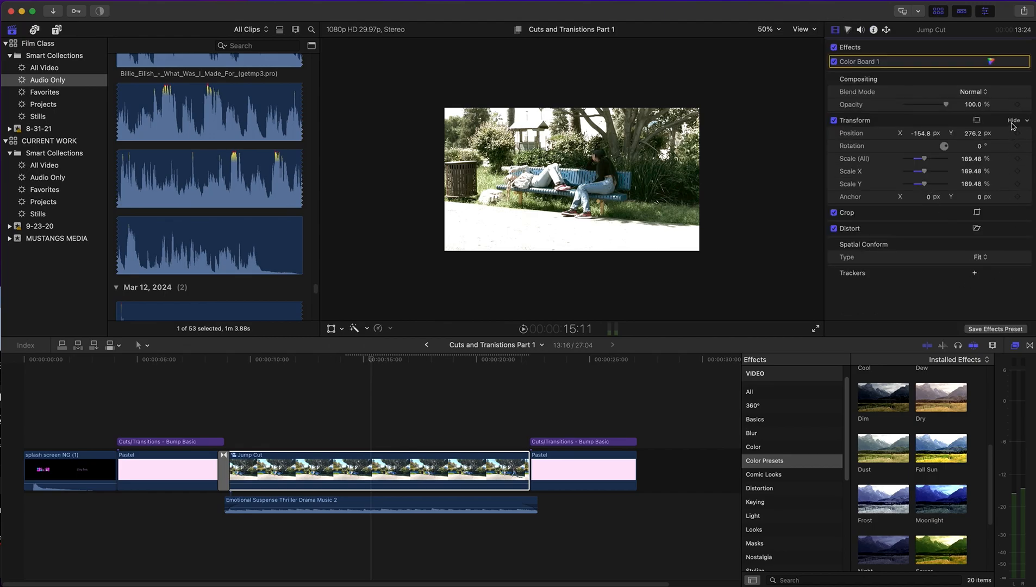
{"action": "left_click", "coordinate": [1013, 213]}
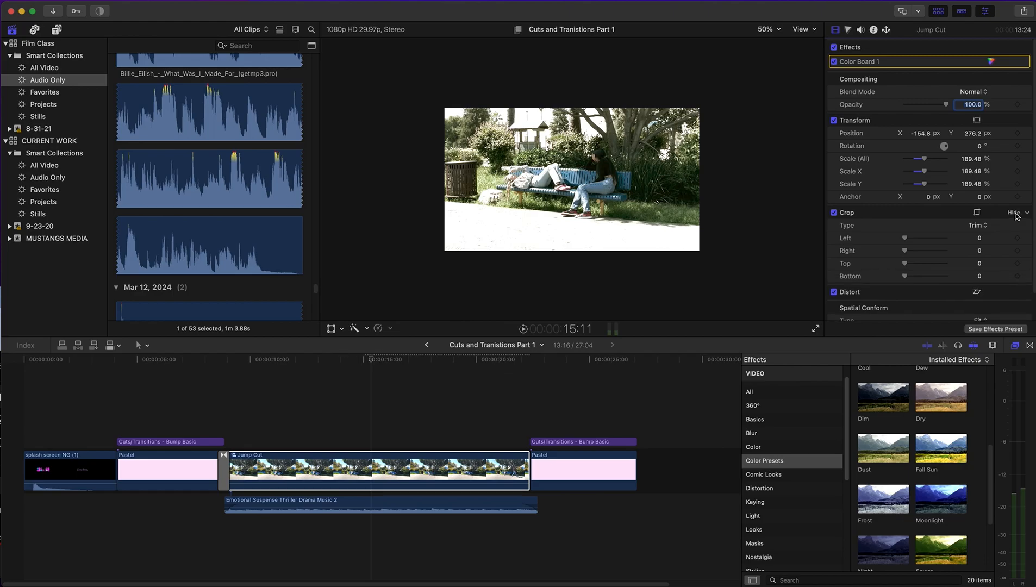
Collapse the Crop settings and reduce the Jump Cut clip's opacity to 87.46%.
{"action": "left_click", "coordinate": [1014, 213]}
{"action": "left_click", "coordinate": [1014, 244]}
{"action": "left_click", "coordinate": [1014, 244]}
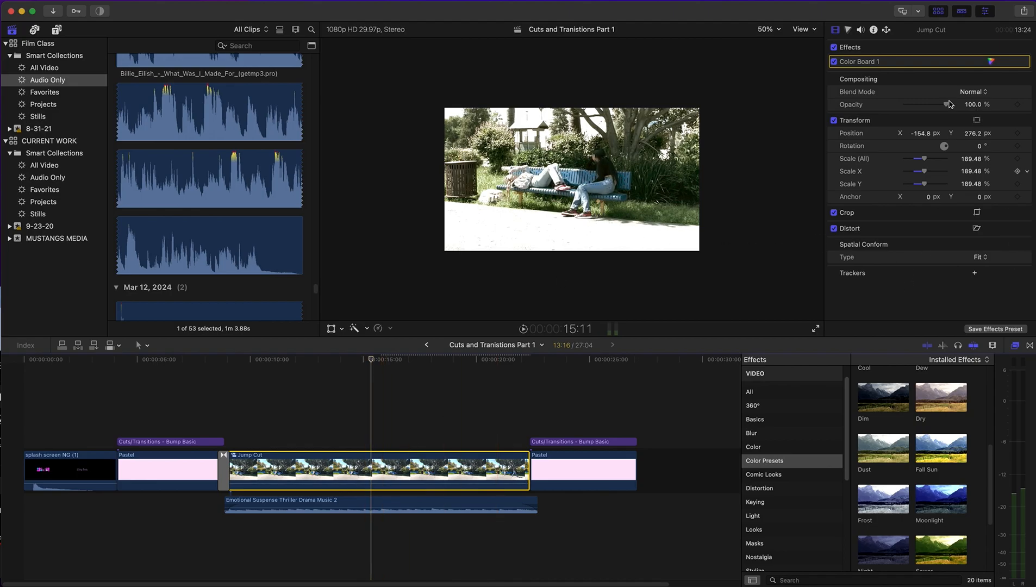
{"action": "mouse_move", "coordinate": [943, 106]}
{"action": "left_mouse_down"}
{"action": "mouse_move", "coordinate": [903, 108]}
{"action": "mouse_move", "coordinate": [942, 109]}
{"action": "left_mouse_up"}
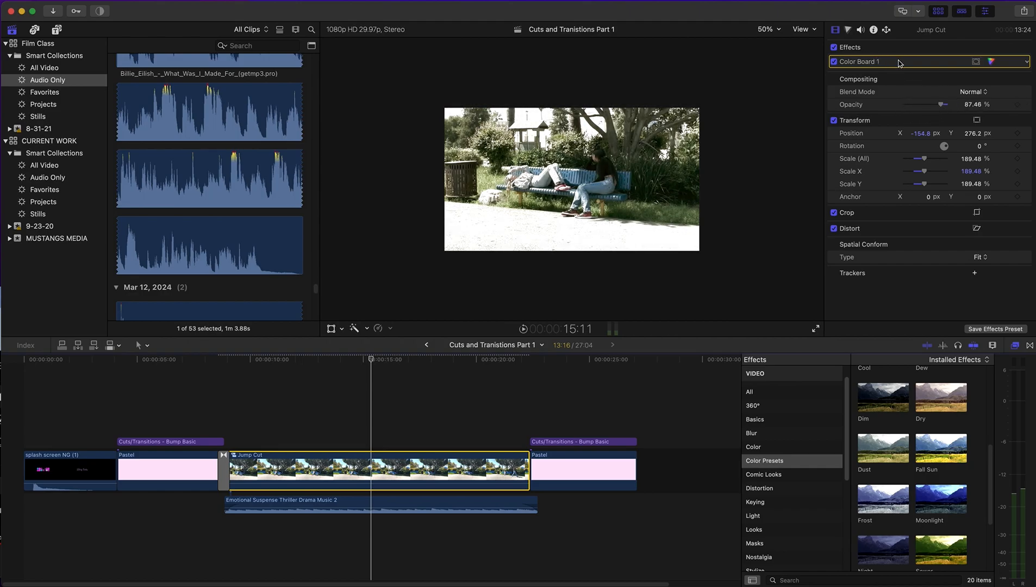
Compare the Jump Cut clip with and without Color Board 1, and with all its effects switched off and back on.
{"action": "left_click", "coordinate": [1027, 63]}
{"action": "left_click", "coordinate": [1027, 66]}
{"action": "left_click", "coordinate": [834, 62]}
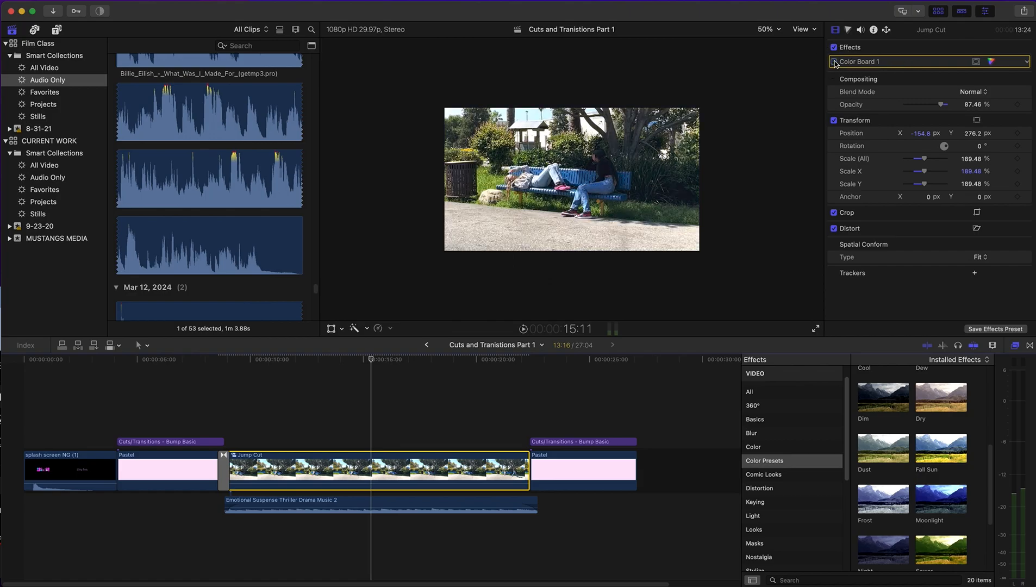
{"action": "left_click", "coordinate": [835, 62]}
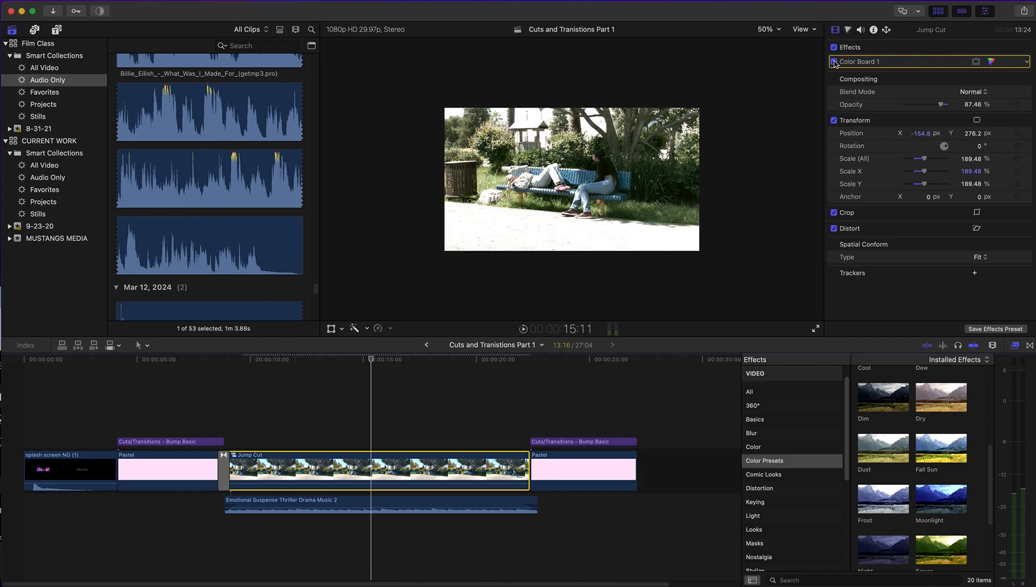
{"action": "left_click", "coordinate": [833, 48]}
{"action": "left_click", "coordinate": [833, 47]}
Lower the Jump Cut clip's opacity to 49.26% and enlarge the viewer image to 99%.
{"action": "mouse_move", "coordinate": [940, 107]}
{"action": "left_mouse_down"}
{"action": "mouse_move", "coordinate": [916, 106]}
{"action": "mouse_move", "coordinate": [925, 107]}
{"action": "left_mouse_up"}
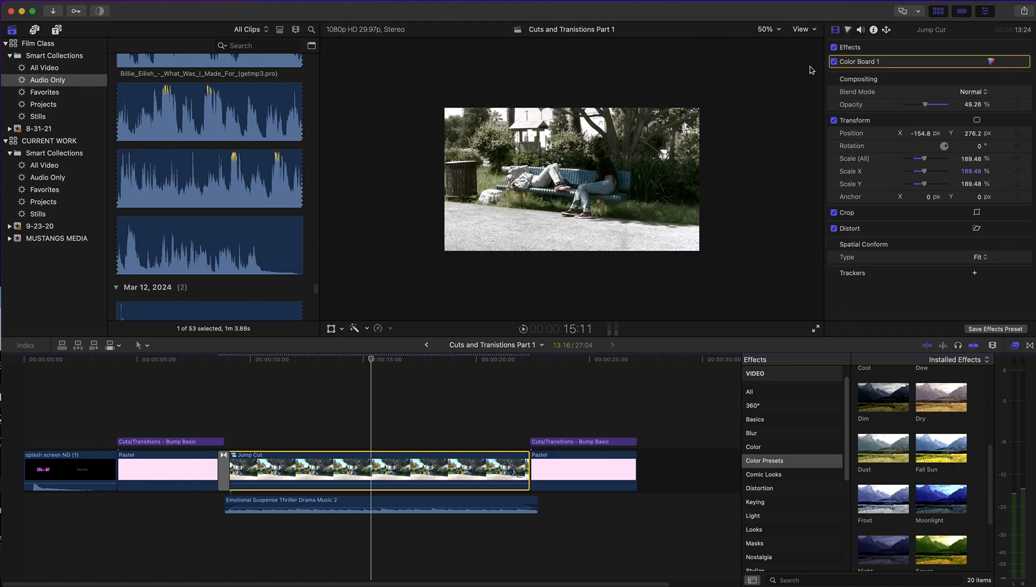
{"action": "left_click", "coordinate": [767, 29]}
{"action": "left_click", "coordinate": [776, 39]}
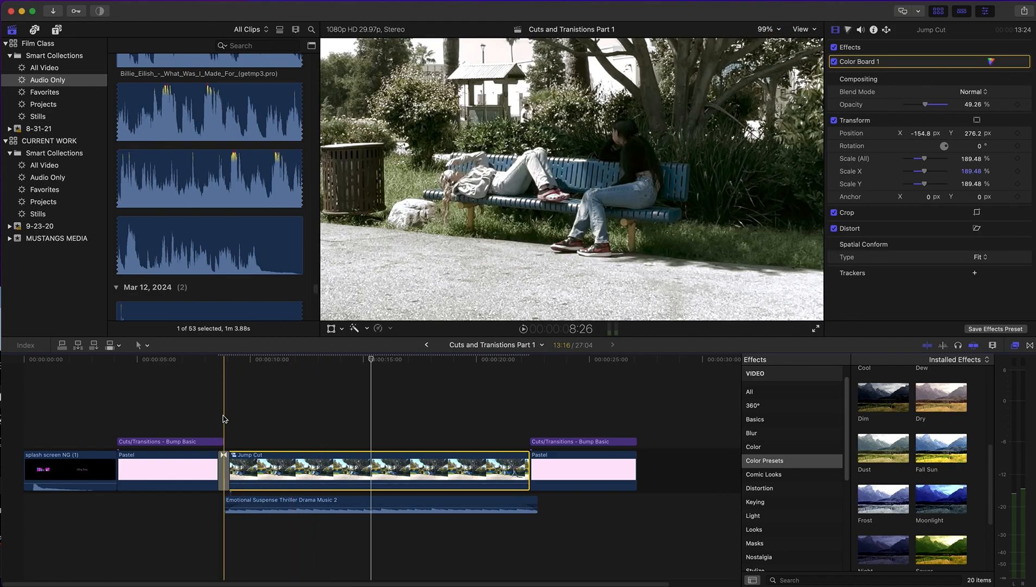
Play the project from the end of the Jump Cut title card and scrub through the timeline to review the styled clip.
{"action": "left_click", "coordinate": [214, 404]}
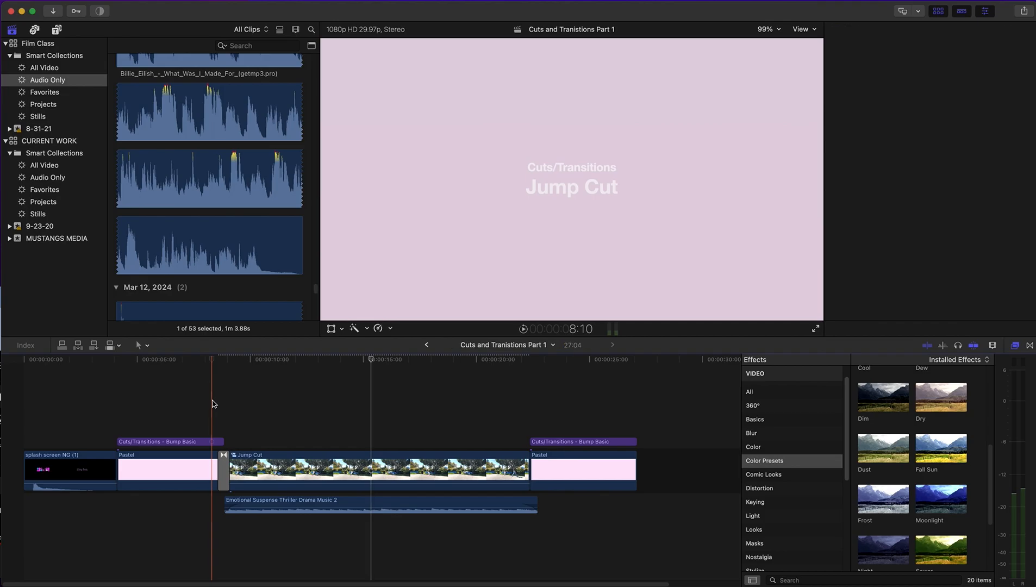
{"action": "key", "text": "space"}
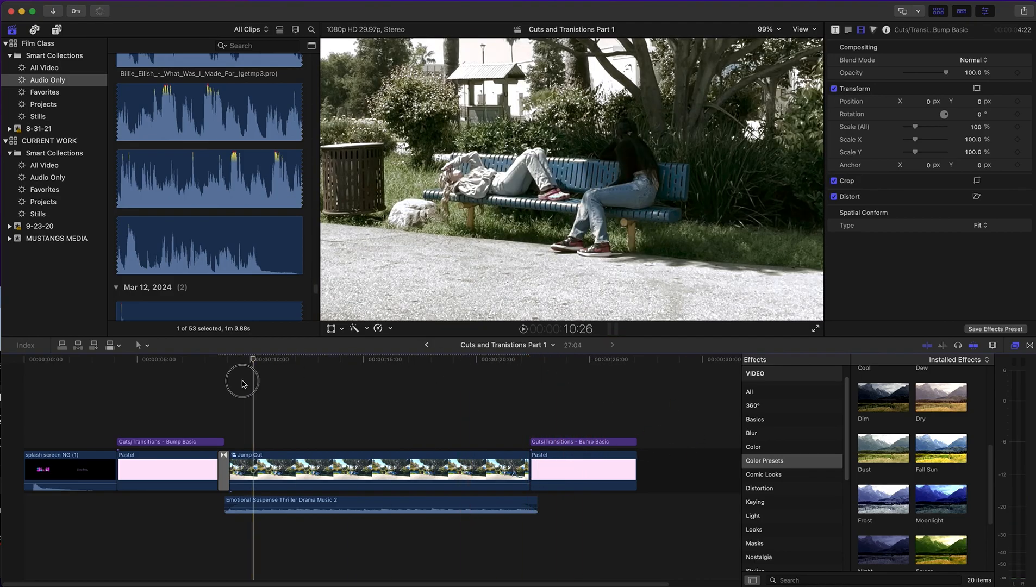
{"action": "left_click", "coordinate": [200, 398]}
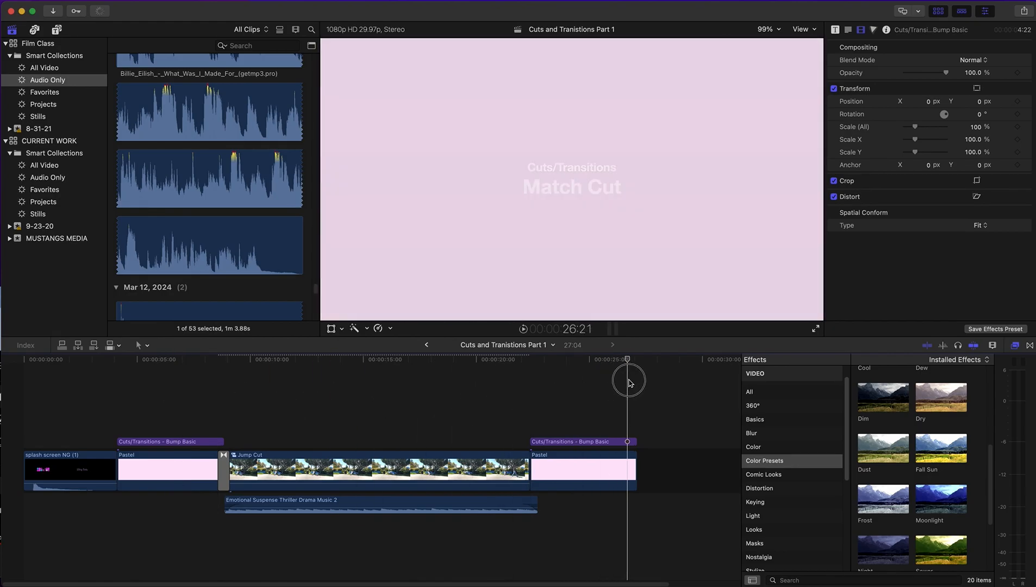
{"action": "left_click", "coordinate": [638, 382]}
{"action": "left_click_drag", "start_coordinate": [637, 381], "coordinate": [335, 406]}
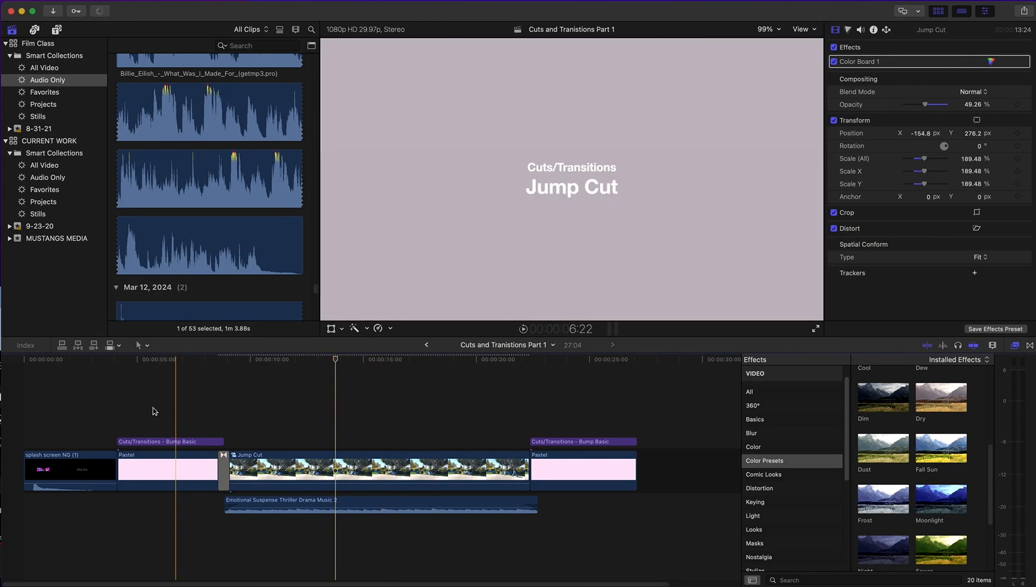
{"action": "left_click", "coordinate": [62, 365]}
{"action": "left_click_drag", "start_coordinate": [62, 365], "coordinate": [402, 436]}
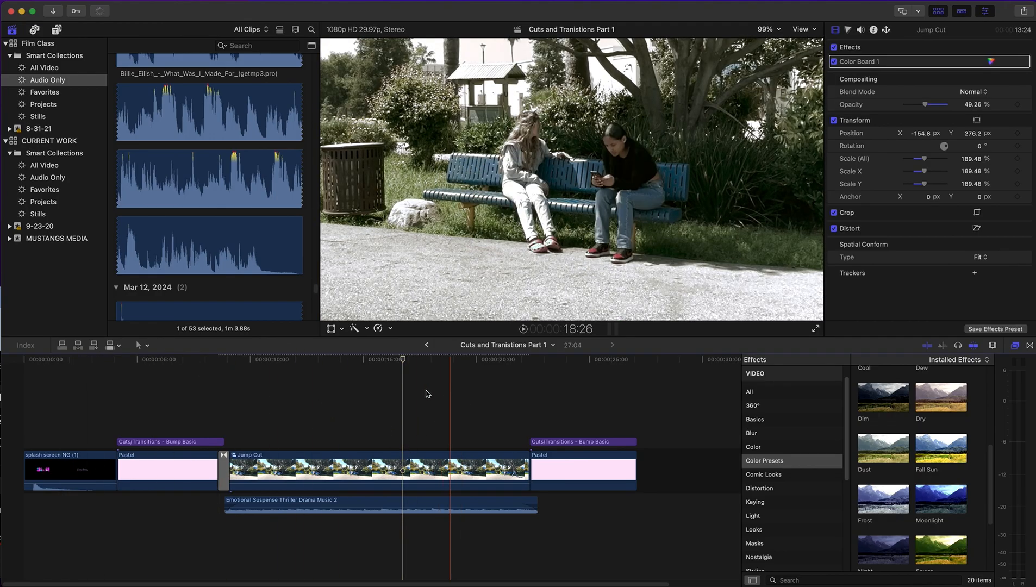
{"action": "left_click", "coordinate": [424, 390]}
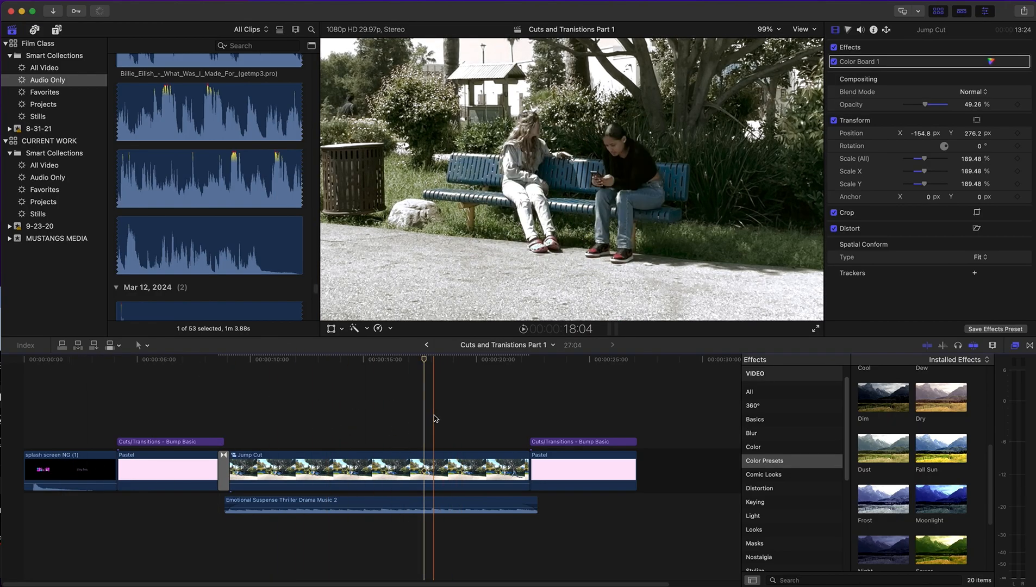
Select the Jump Cut clip, its music track, and the Match Cut title with its Pastel background in the timeline.
{"action": "left_click_drag", "start_coordinate": [224, 387], "coordinate": [660, 543]}
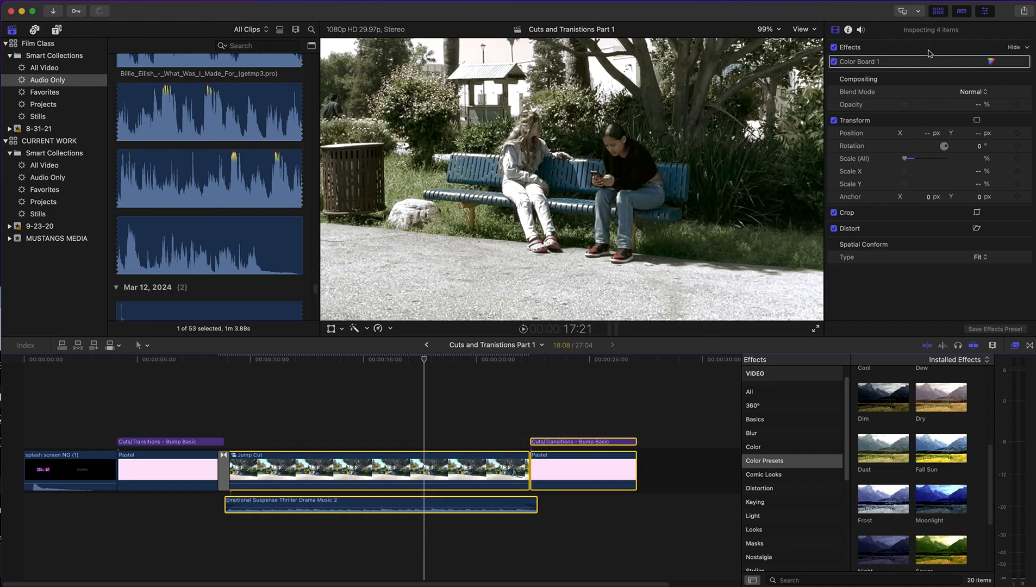